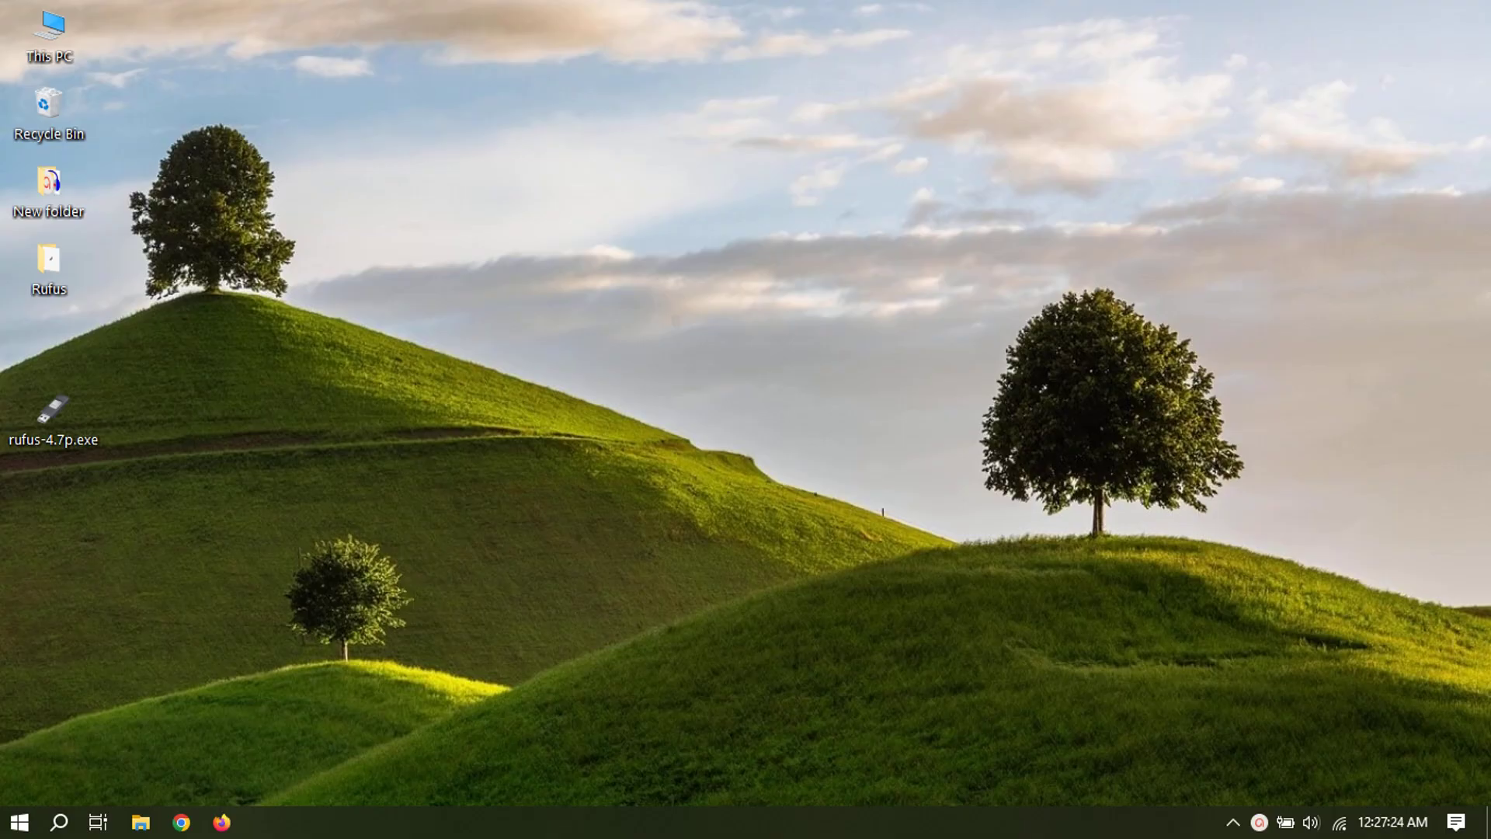
Step: Launch rufus-4.7p.exe from the desktop and check that the Sandisk (G:) drive is the target device
{"action": "double_click", "coordinate": [56, 417]}
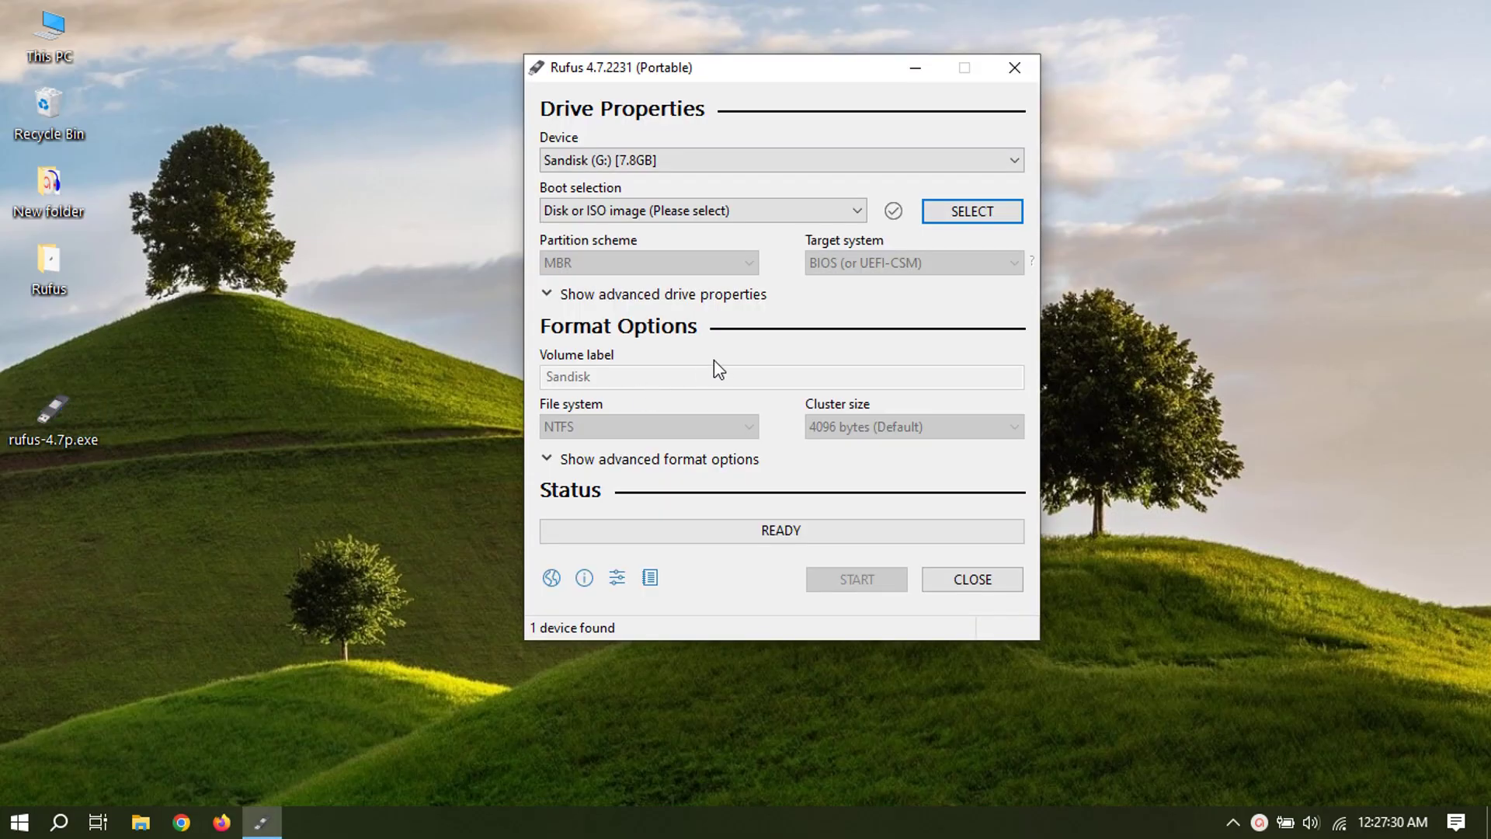
{"action": "left_click", "coordinate": [749, 155]}
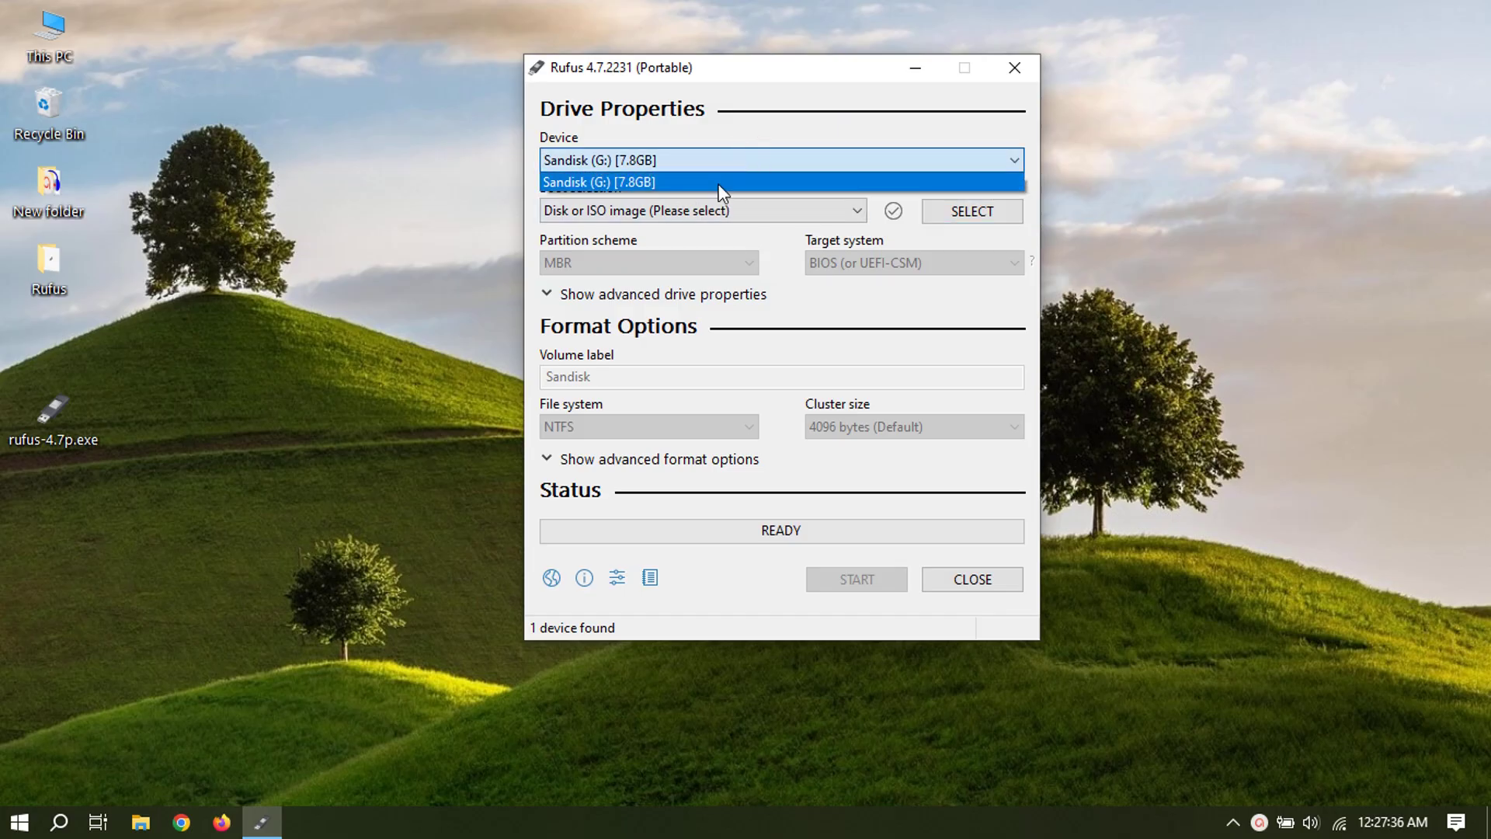
{"action": "left_click", "coordinate": [781, 247]}
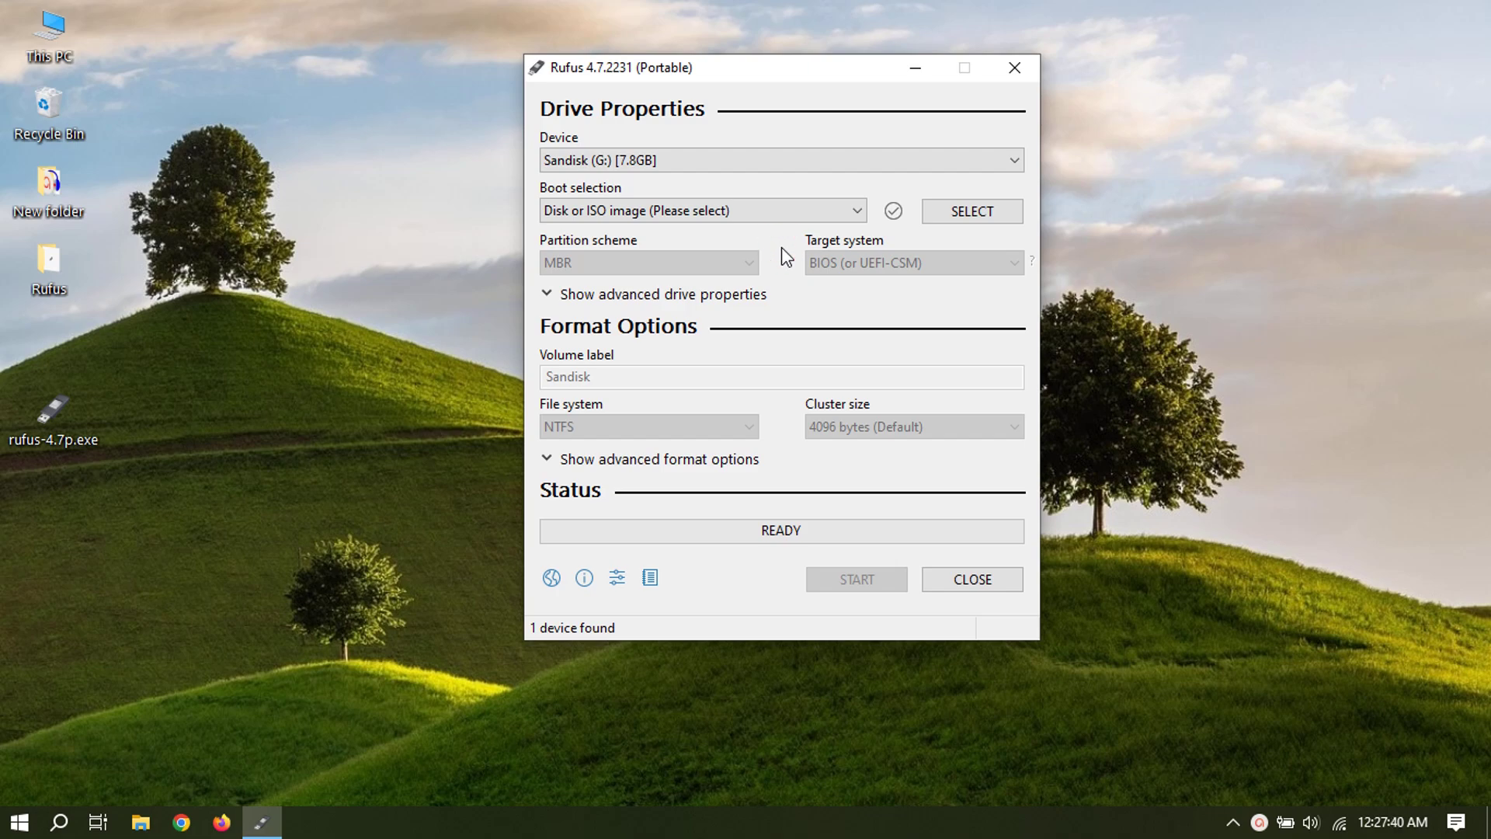
Step: Load WIN10.GHOST.SPECTRE.AIO.U27.X64.(WPE).ISO from the Downloads folder as the boot image
{"action": "left_click", "coordinate": [975, 212]}
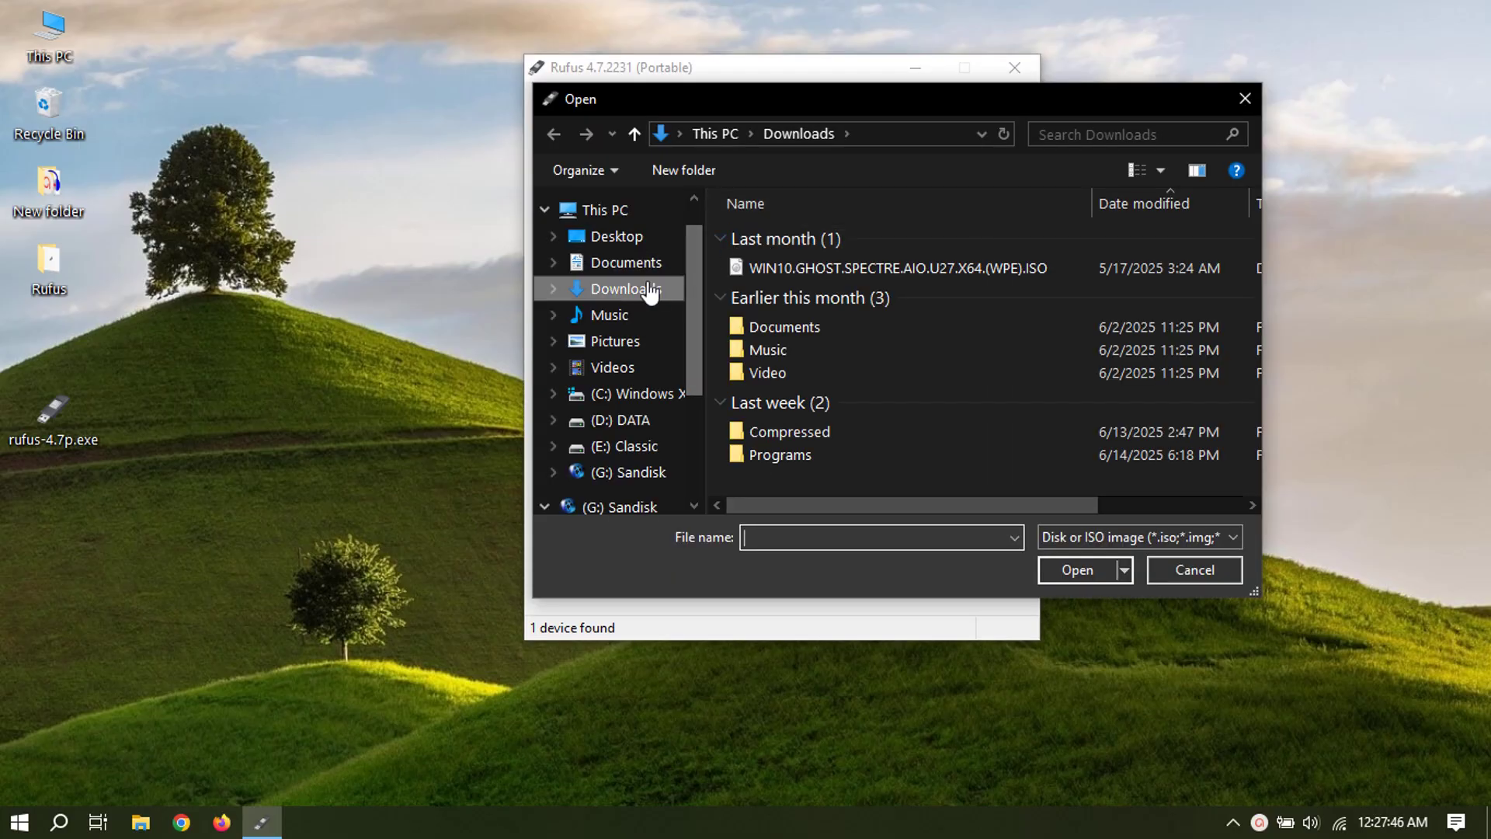
{"action": "left_click", "coordinate": [651, 291]}
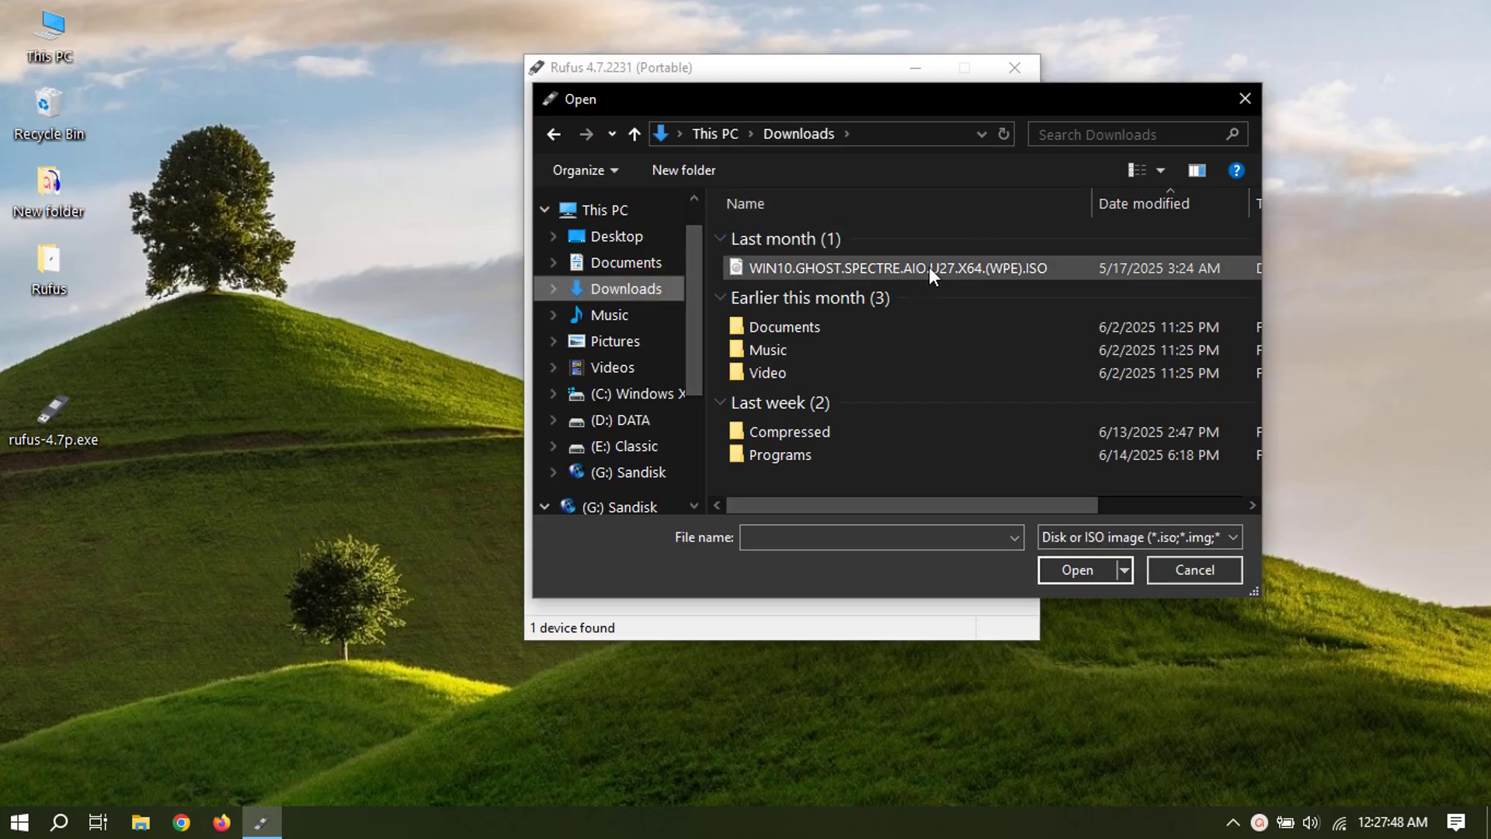
{"action": "left_click", "coordinate": [901, 267]}
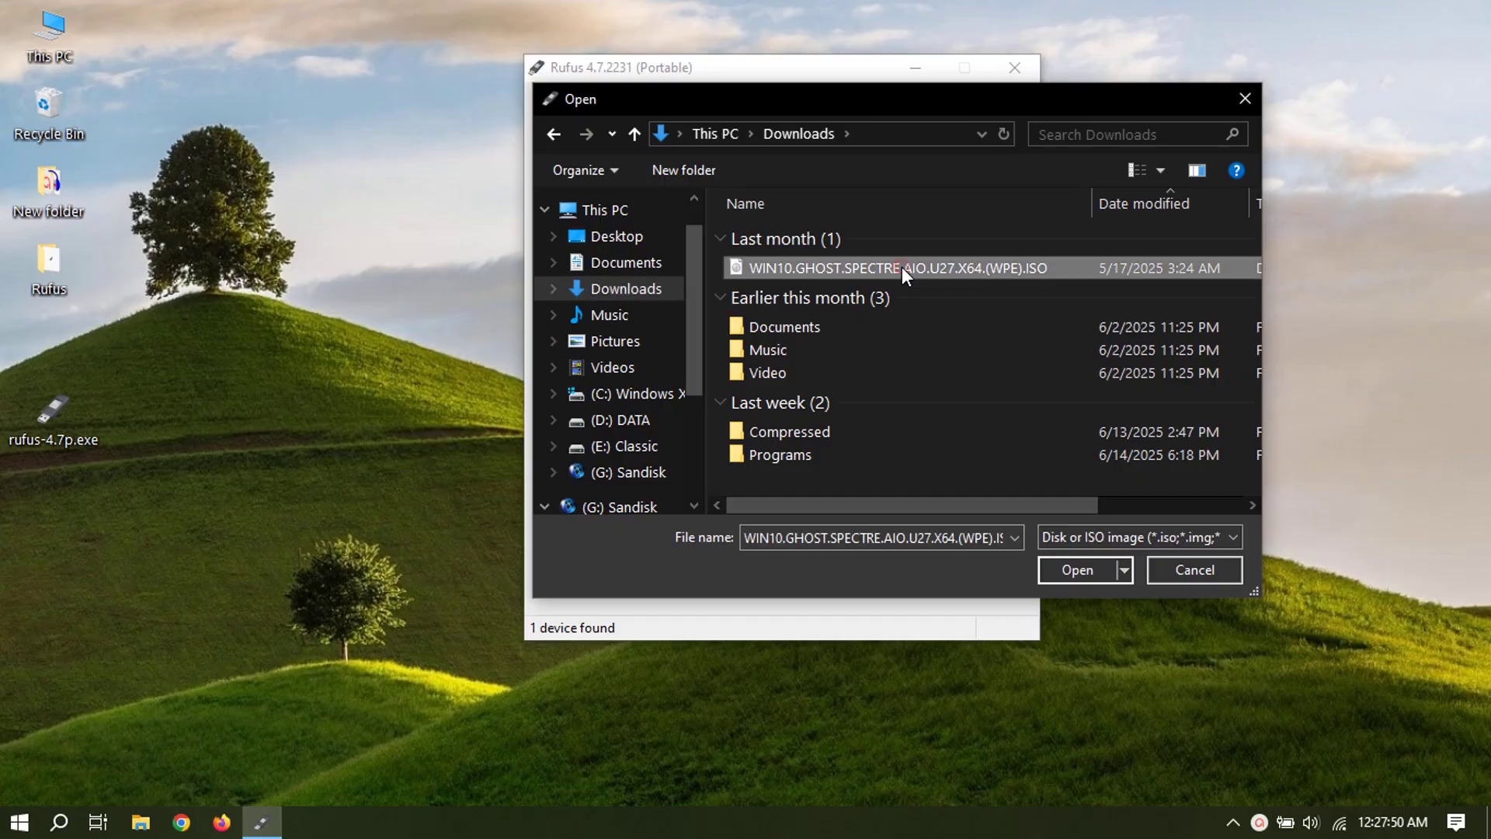
{"action": "left_click", "coordinate": [1075, 570]}
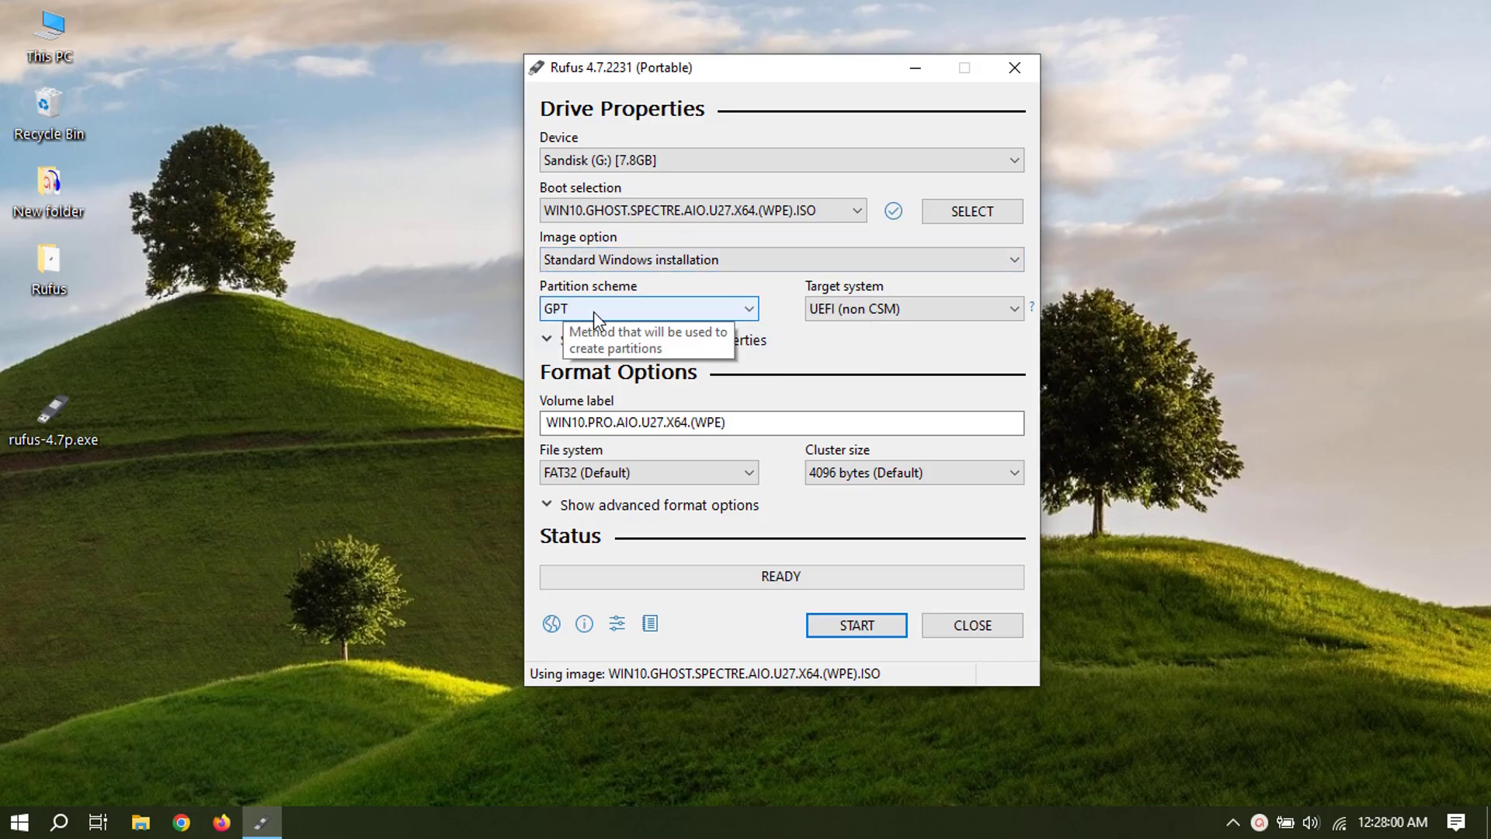
{"action": "left_click", "coordinate": [682, 311]}
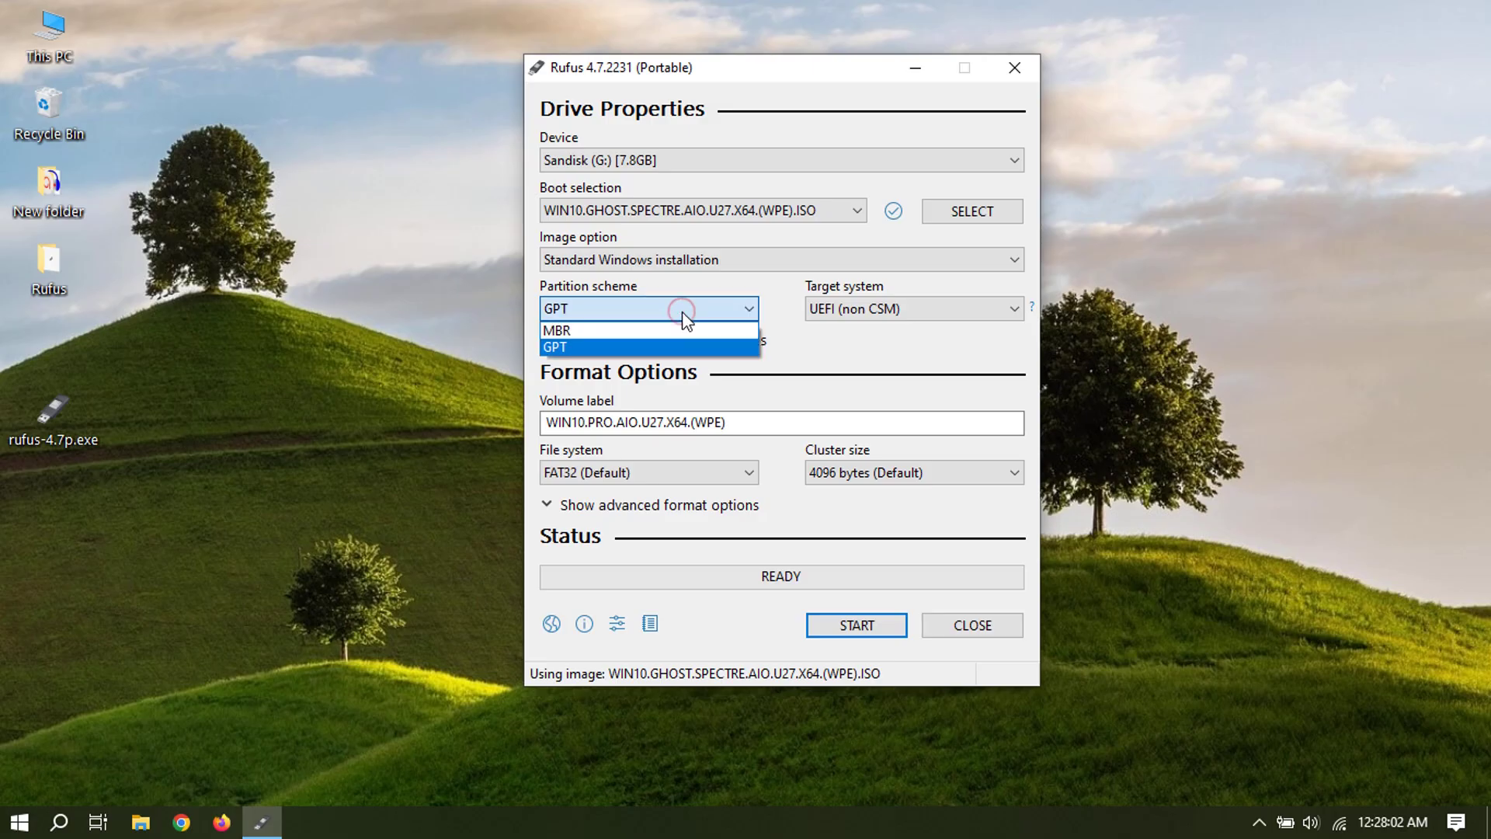
{"action": "left_click", "coordinate": [683, 325]}
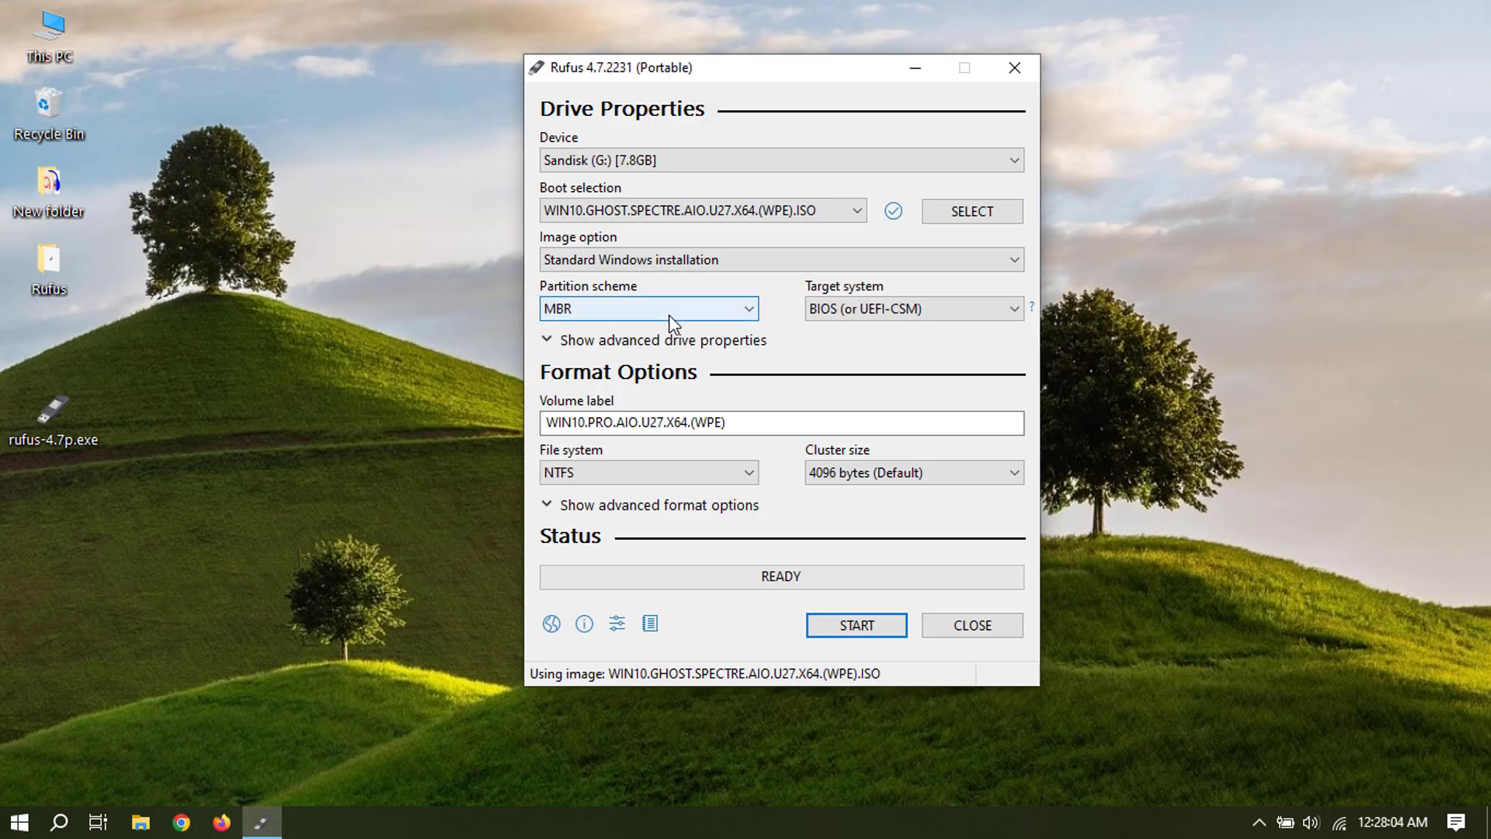
{"action": "left_click", "coordinate": [628, 309]}
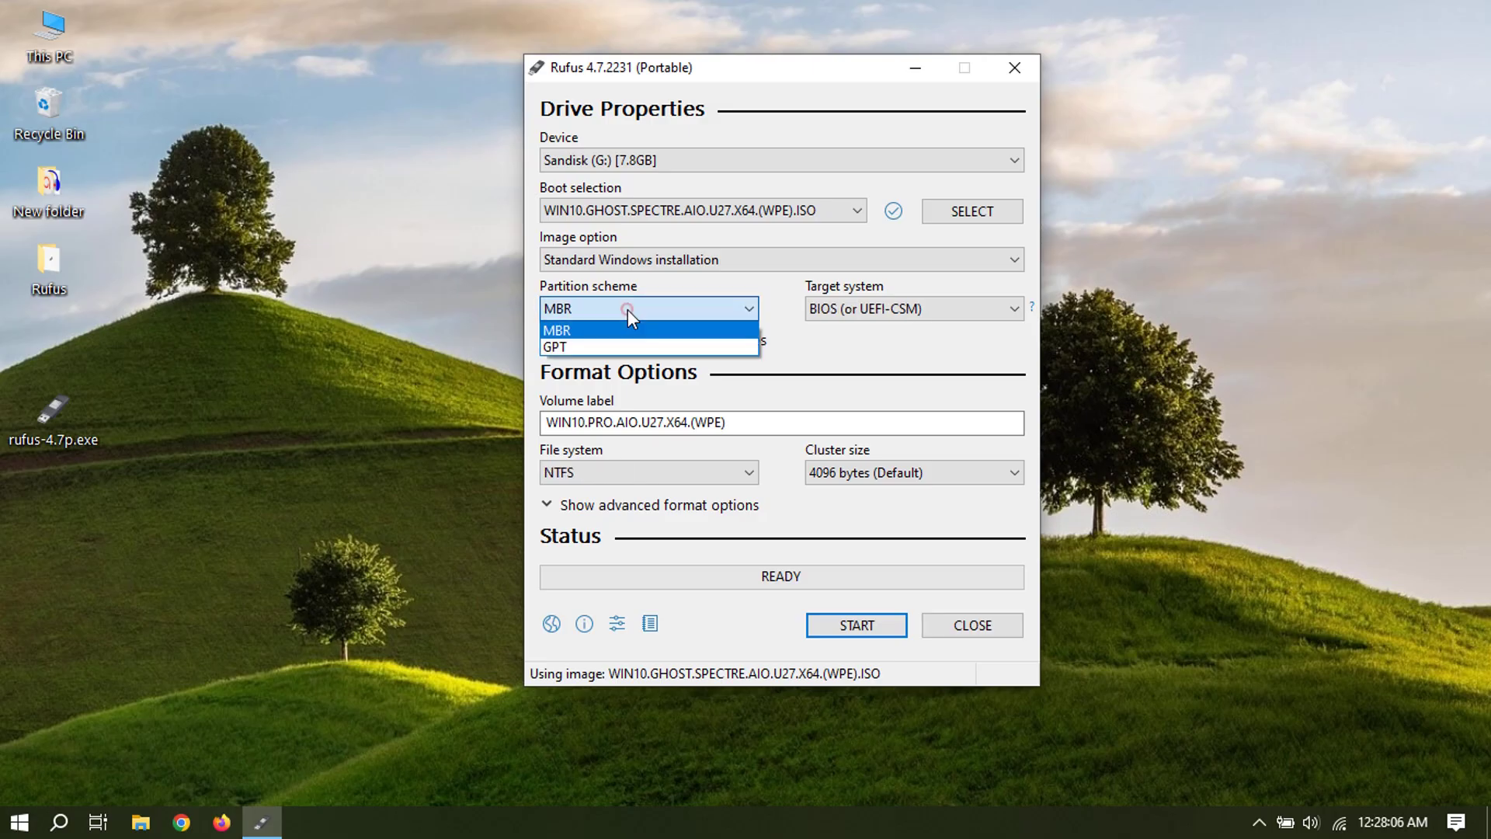
{"action": "left_click", "coordinate": [626, 339]}
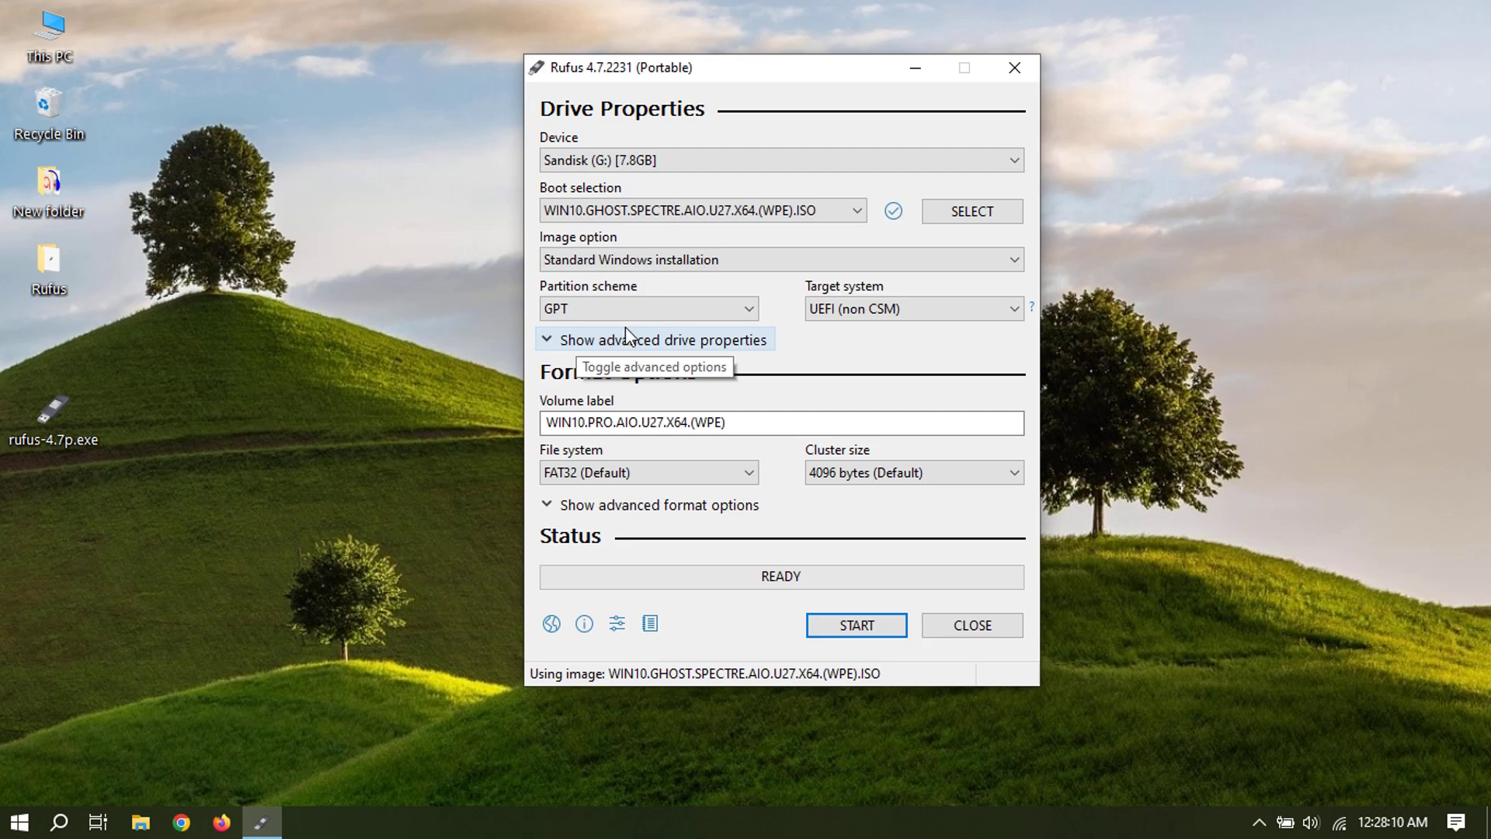
Step: Set the partition scheme to MBR and write the image to the Sandisk drive without any Windows installation customizations
{"action": "left_click", "coordinate": [724, 311]}
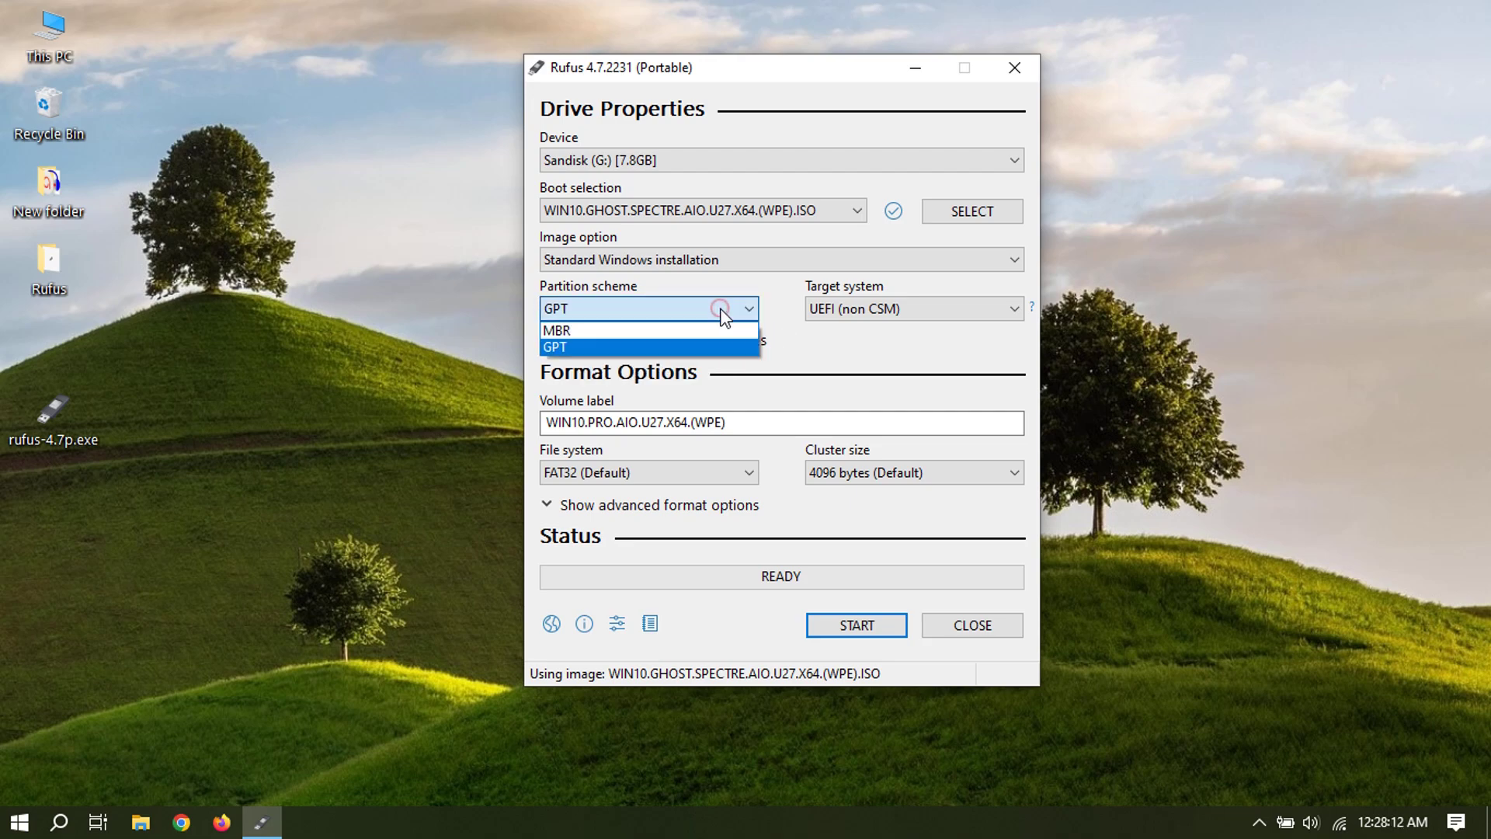
{"action": "left_click", "coordinate": [713, 332]}
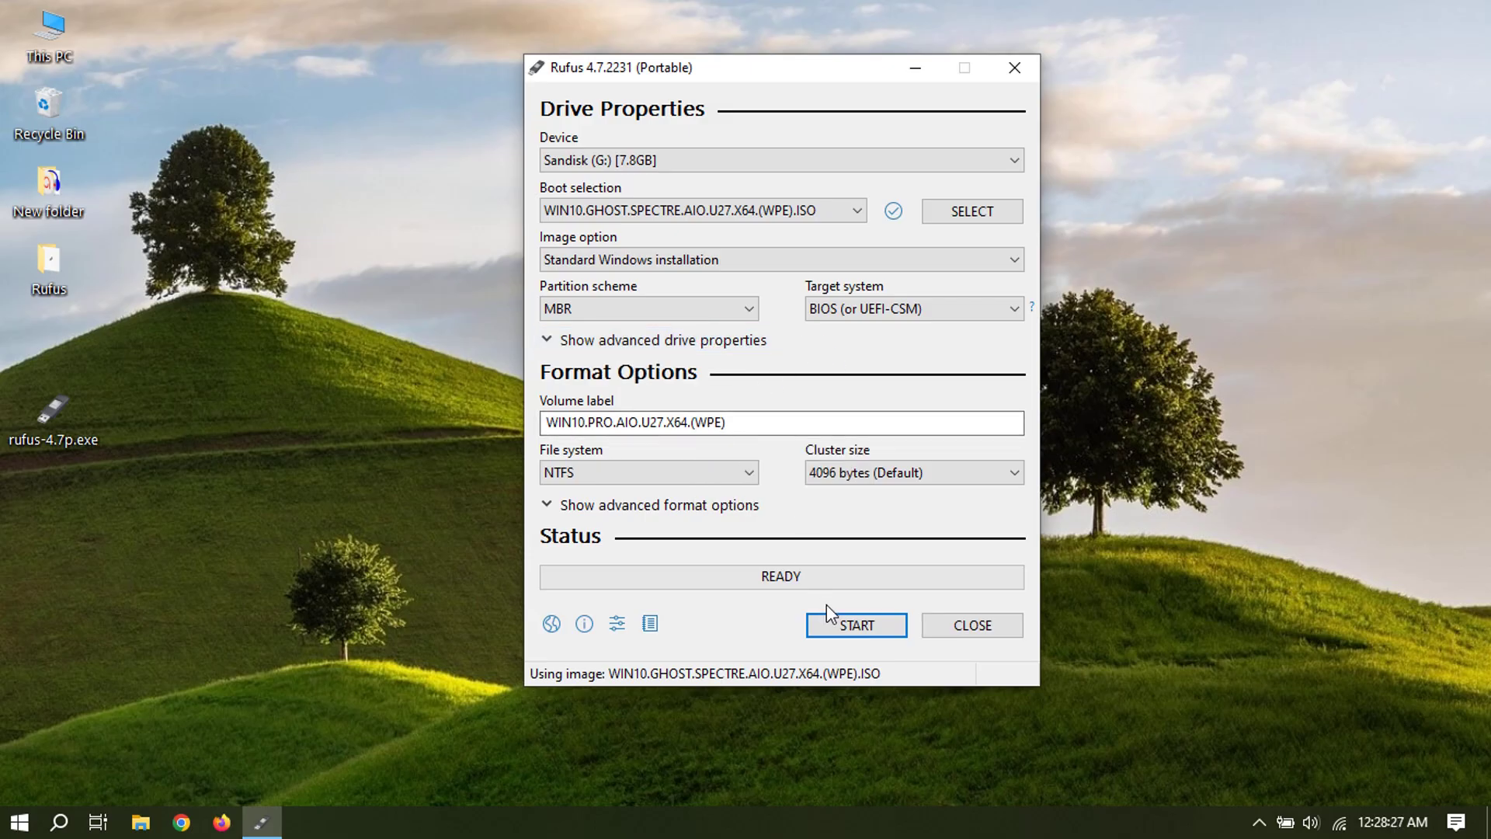
{"action": "left_click", "coordinate": [858, 623]}
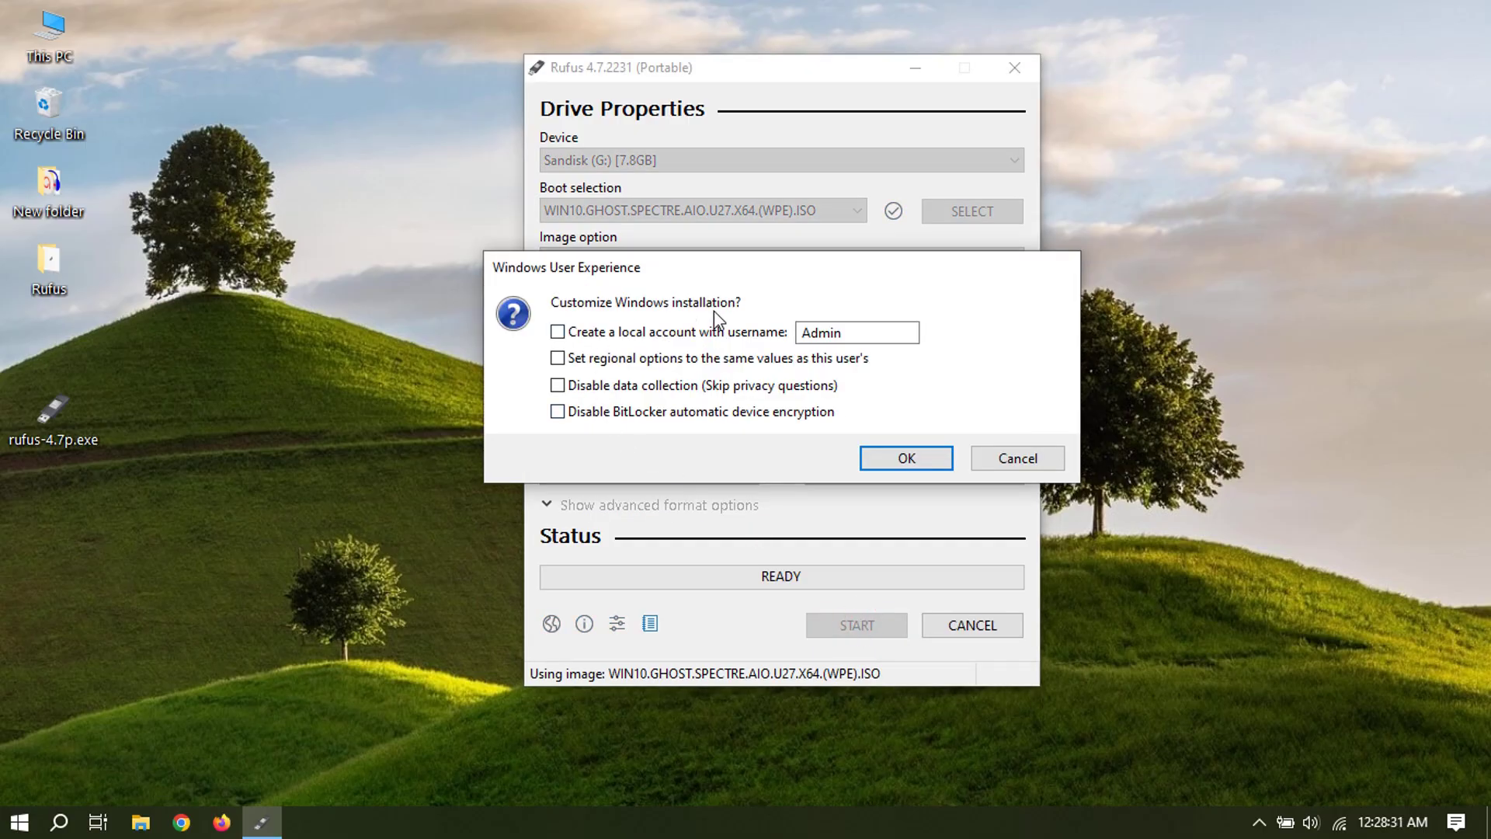
{"action": "left_click", "coordinate": [892, 456]}
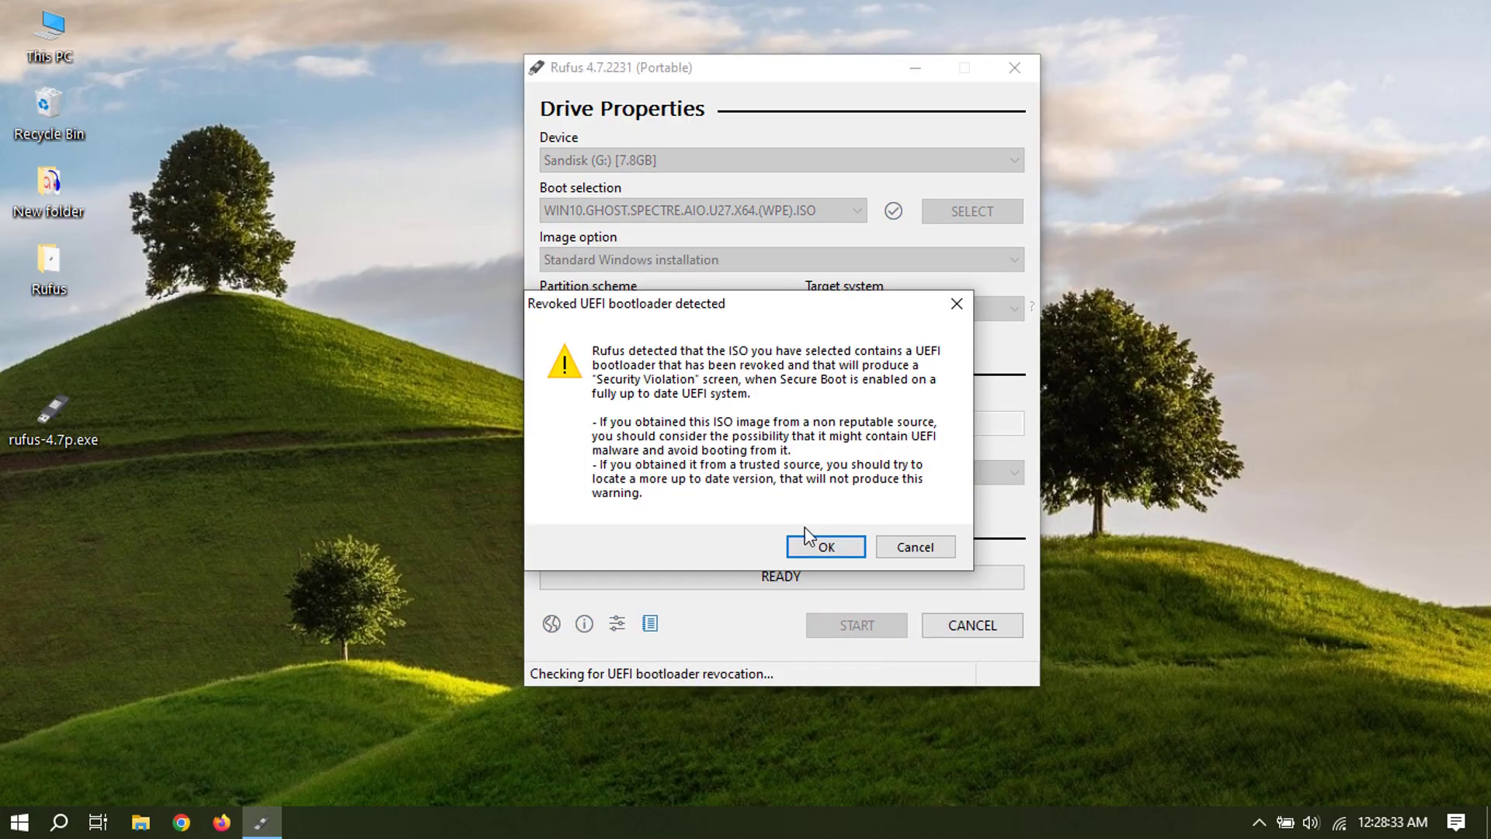
{"action": "left_click", "coordinate": [823, 548]}
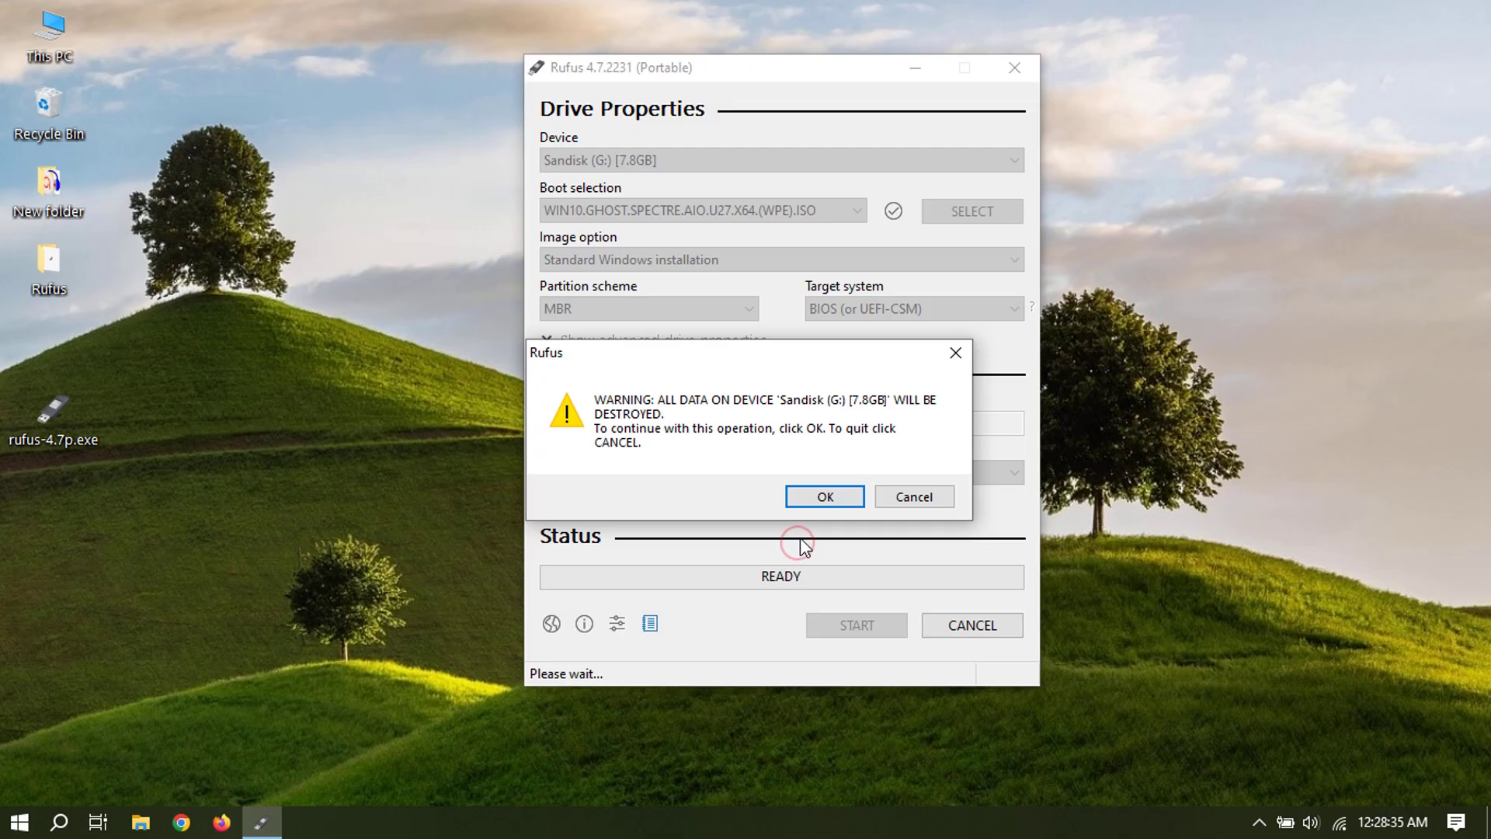
{"action": "left_click", "coordinate": [840, 497]}
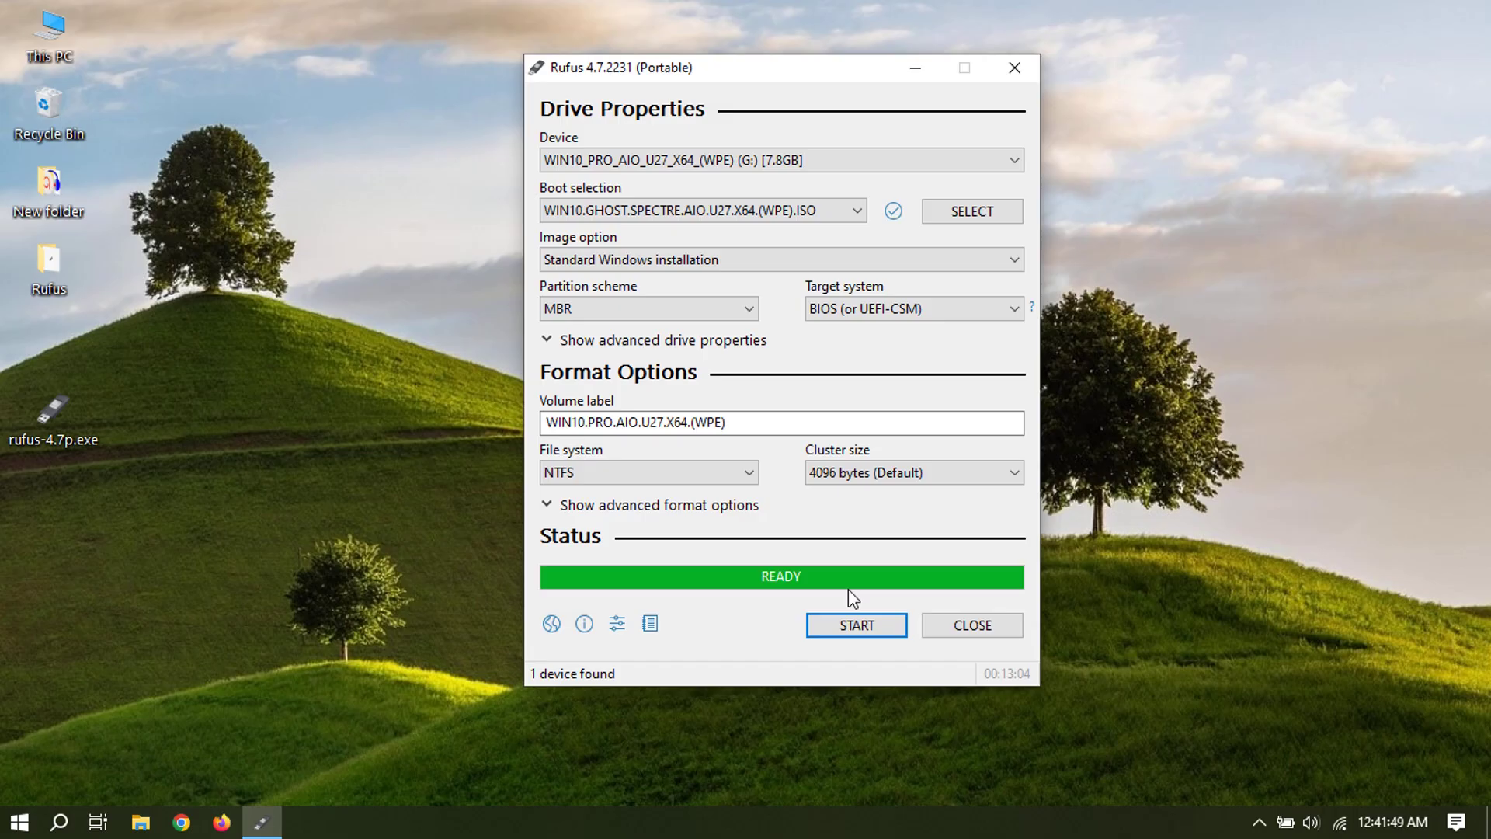
{"action": "left_click", "coordinate": [957, 625]}
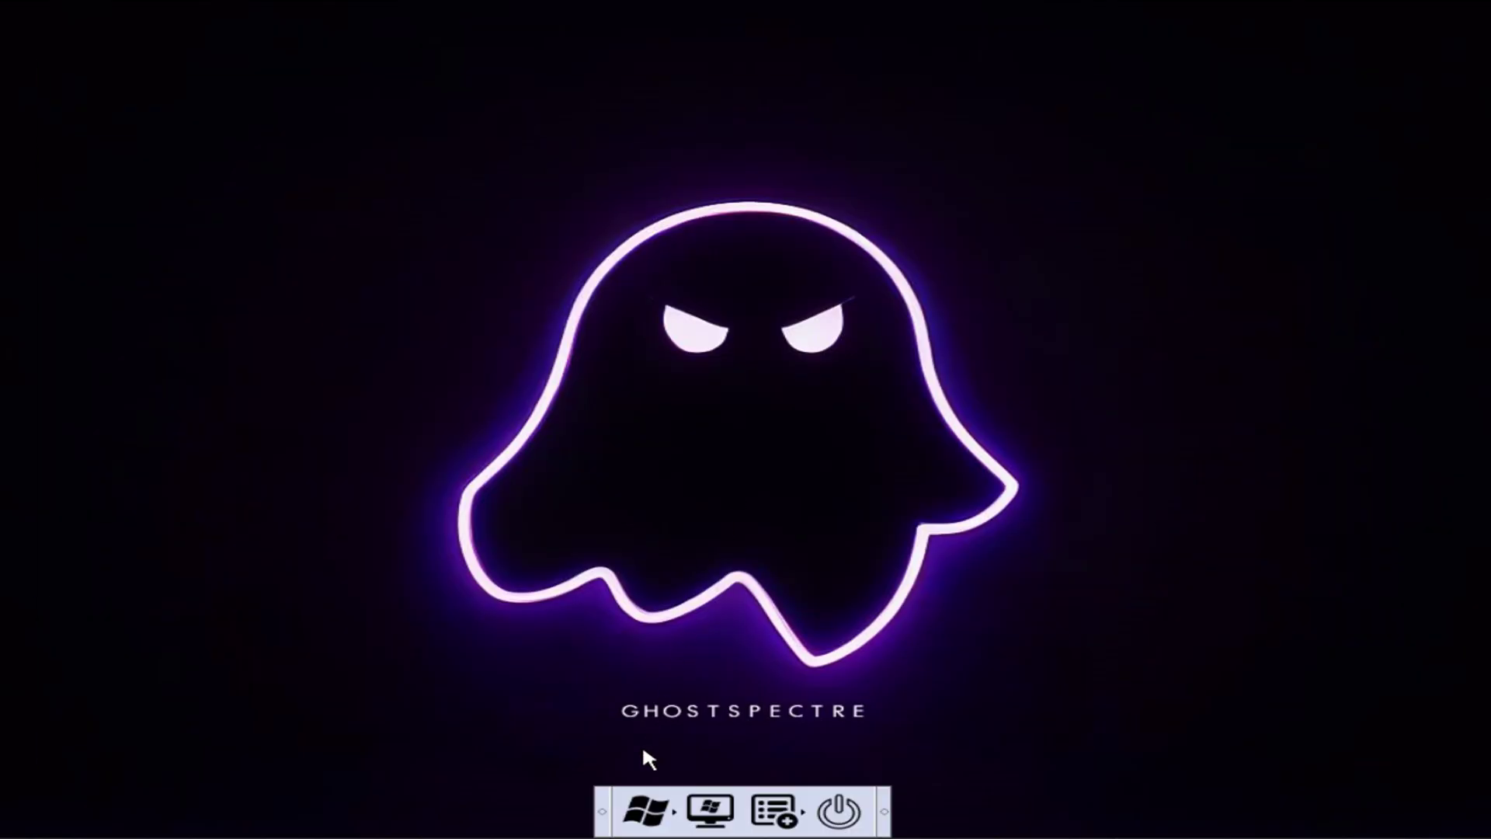
Step: Start Windows Setup with the English (United States) language settings and skip the product key
{"action": "left_click", "coordinate": [636, 807]}
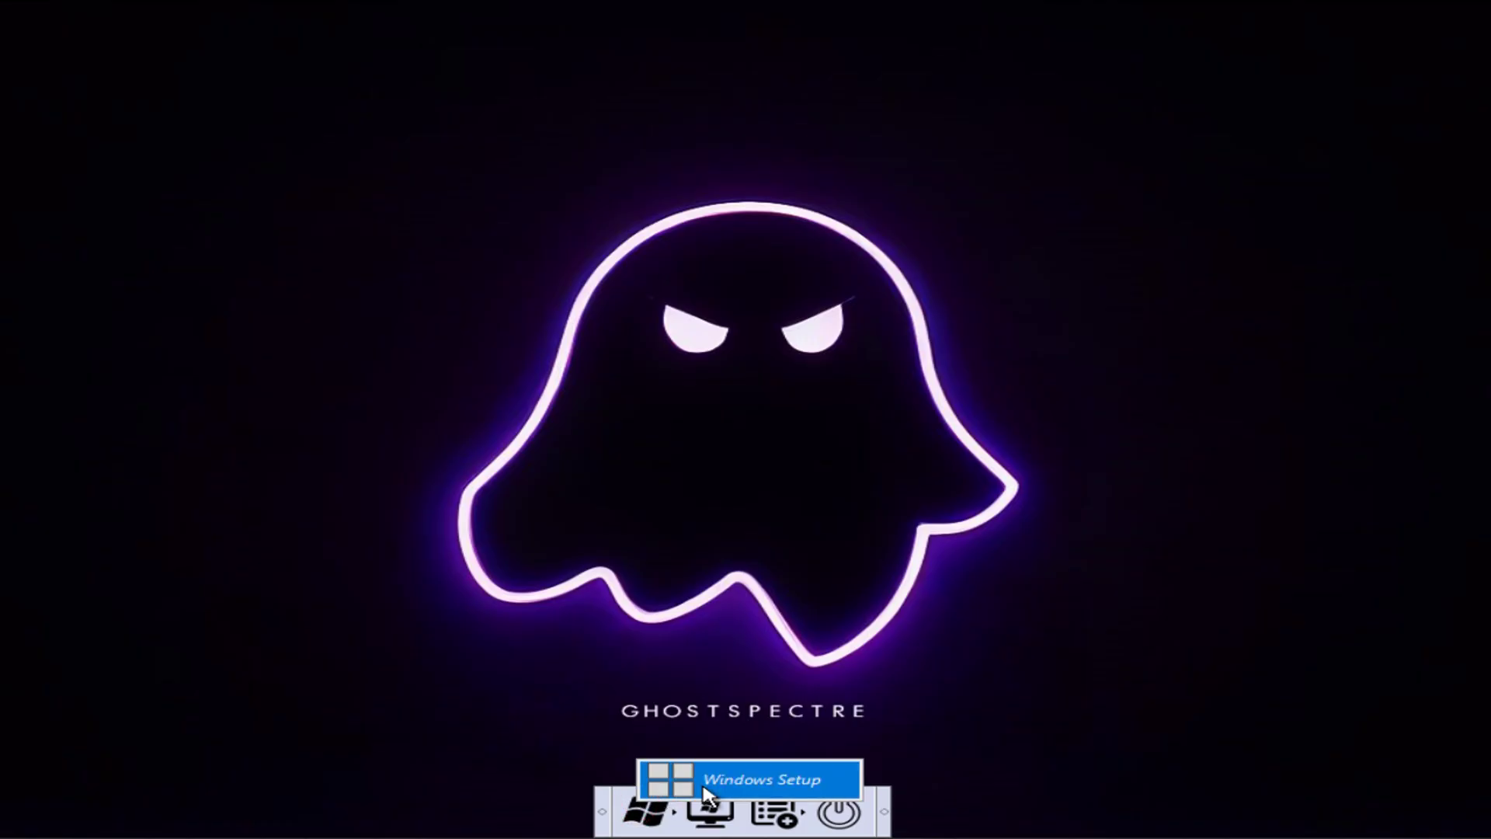
{"action": "left_click", "coordinate": [734, 788]}
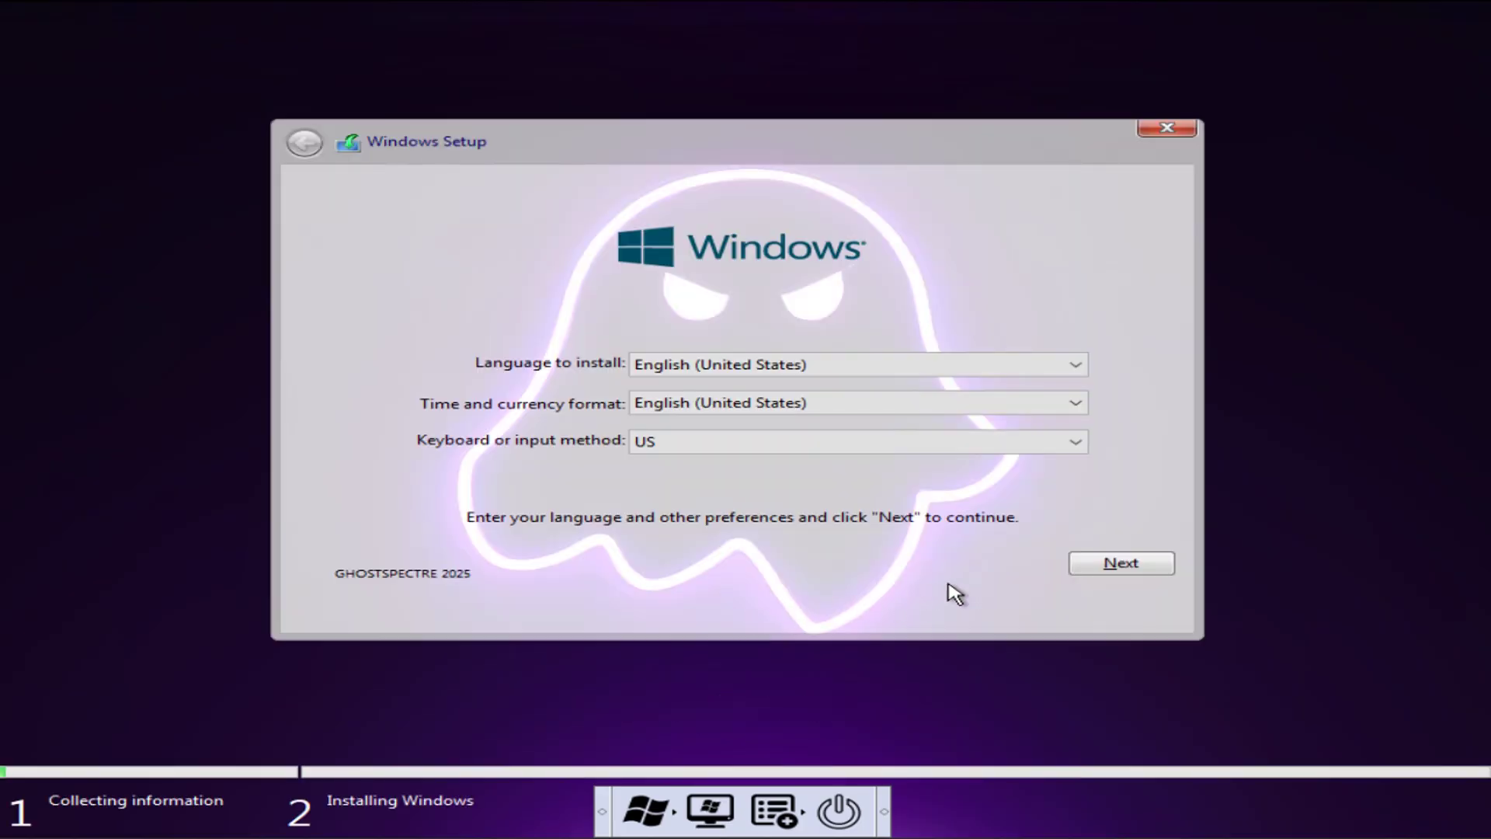
{"action": "left_click", "coordinate": [1122, 563]}
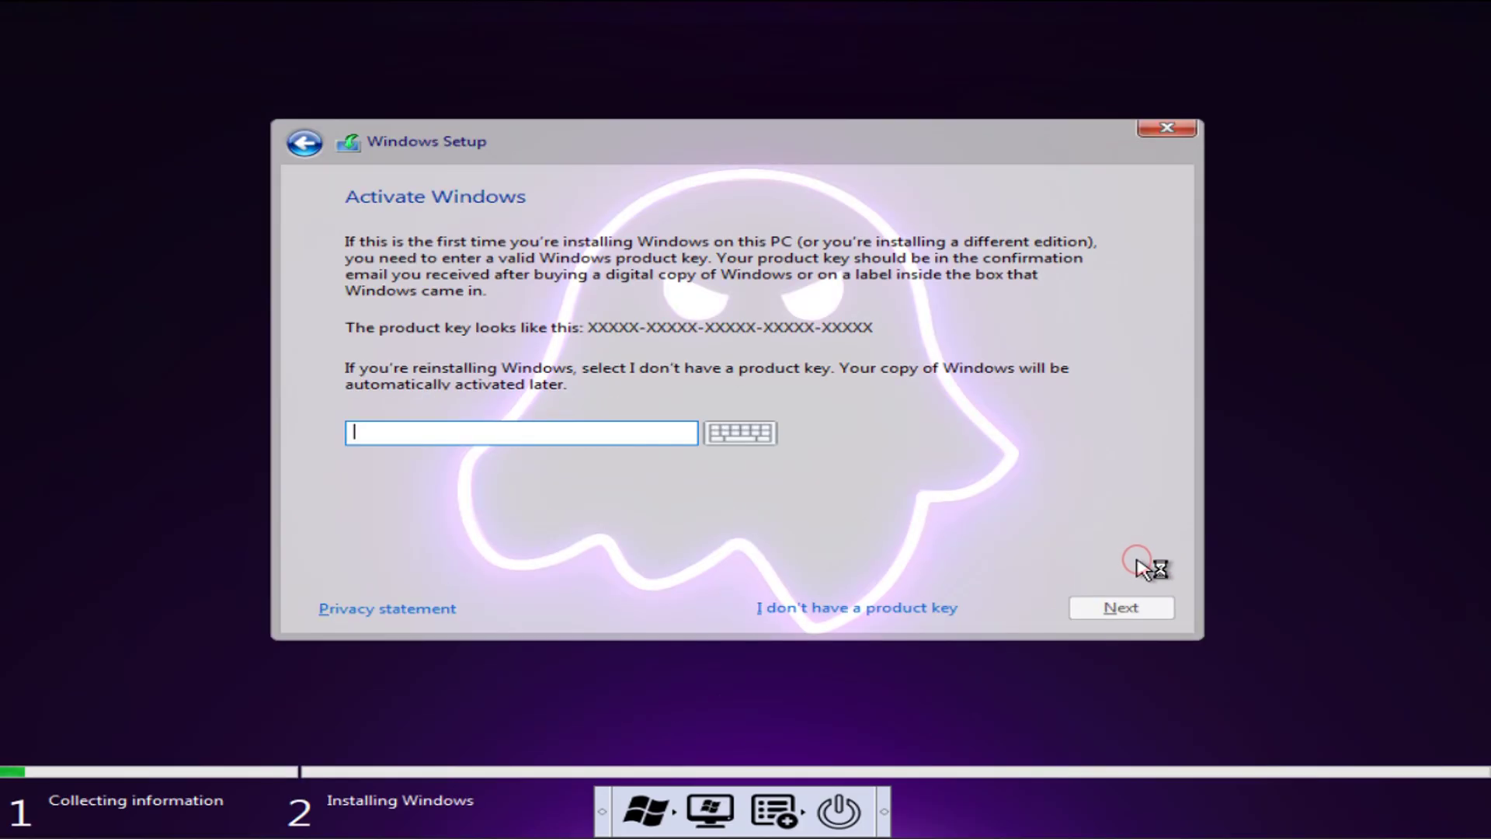
{"action": "left_click", "coordinate": [854, 608]}
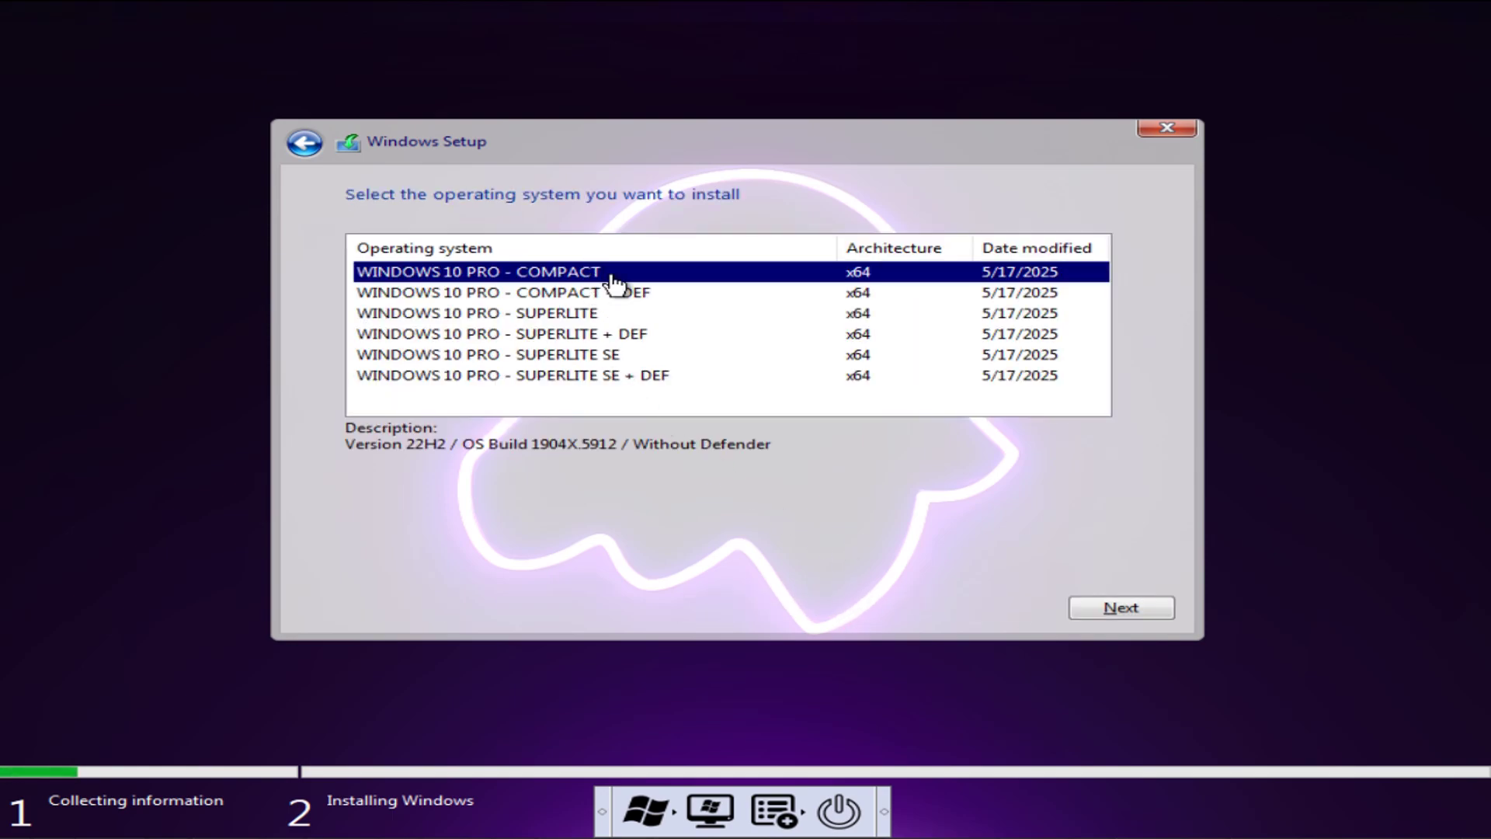
Step: Choose the WINDOWS 10 PRO - SUPERLITE SE edition and accept the license terms
{"action": "left_click", "coordinate": [617, 357]}
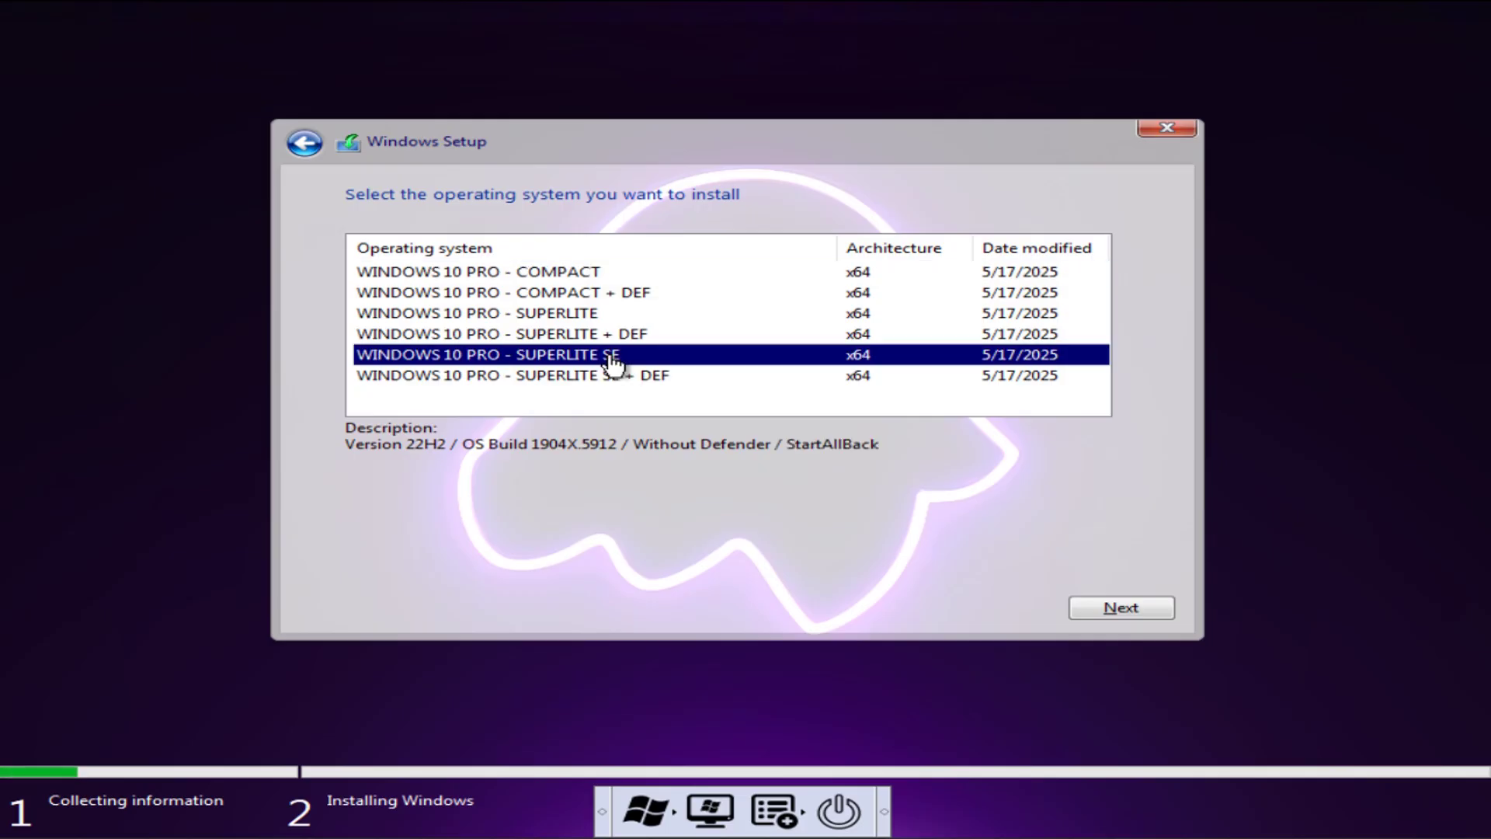
{"action": "left_click", "coordinate": [1123, 610]}
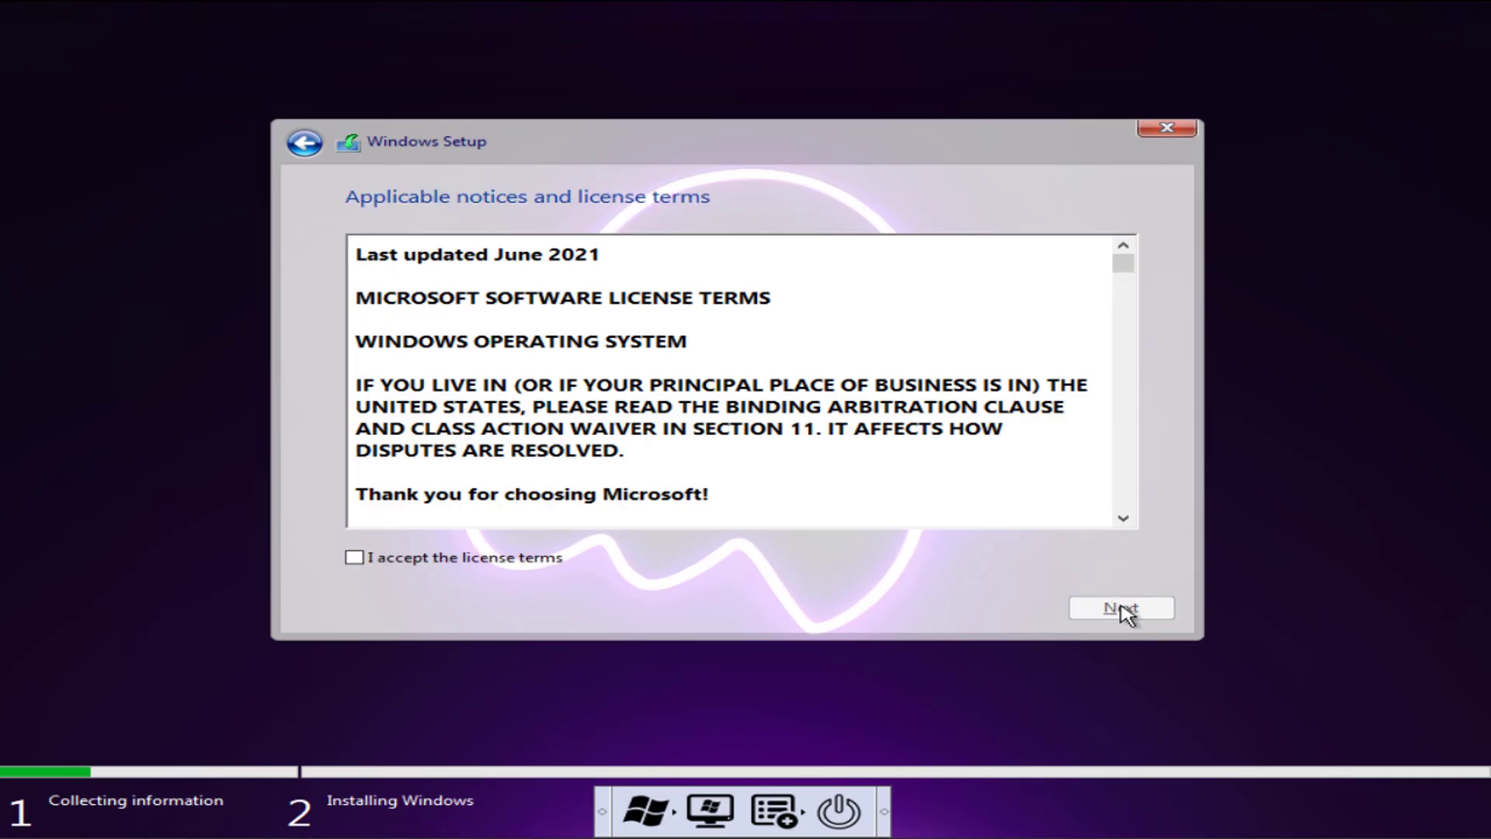
{"action": "left_click", "coordinate": [362, 557]}
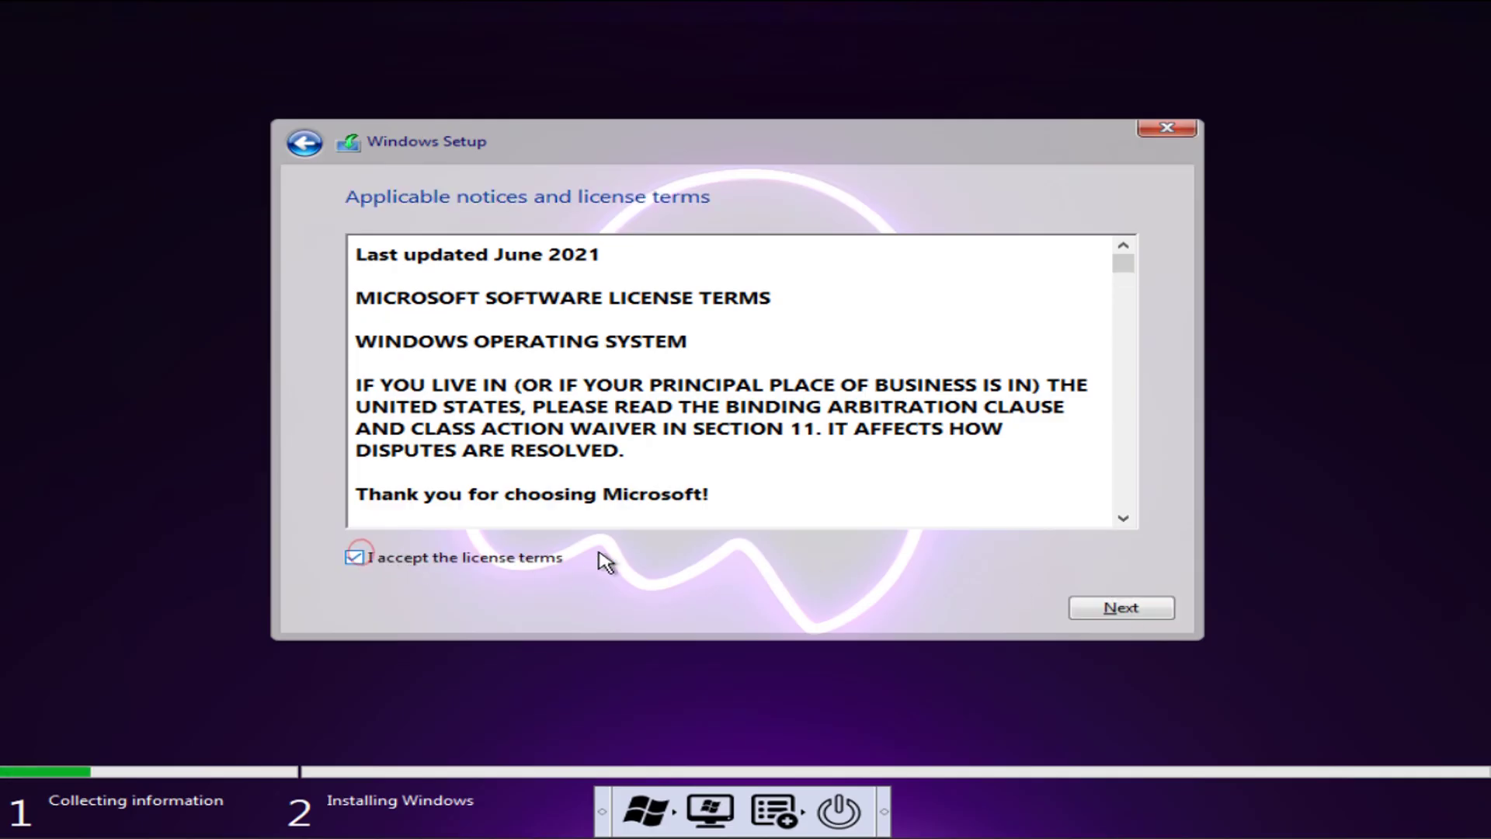
{"action": "left_click", "coordinate": [1118, 608]}
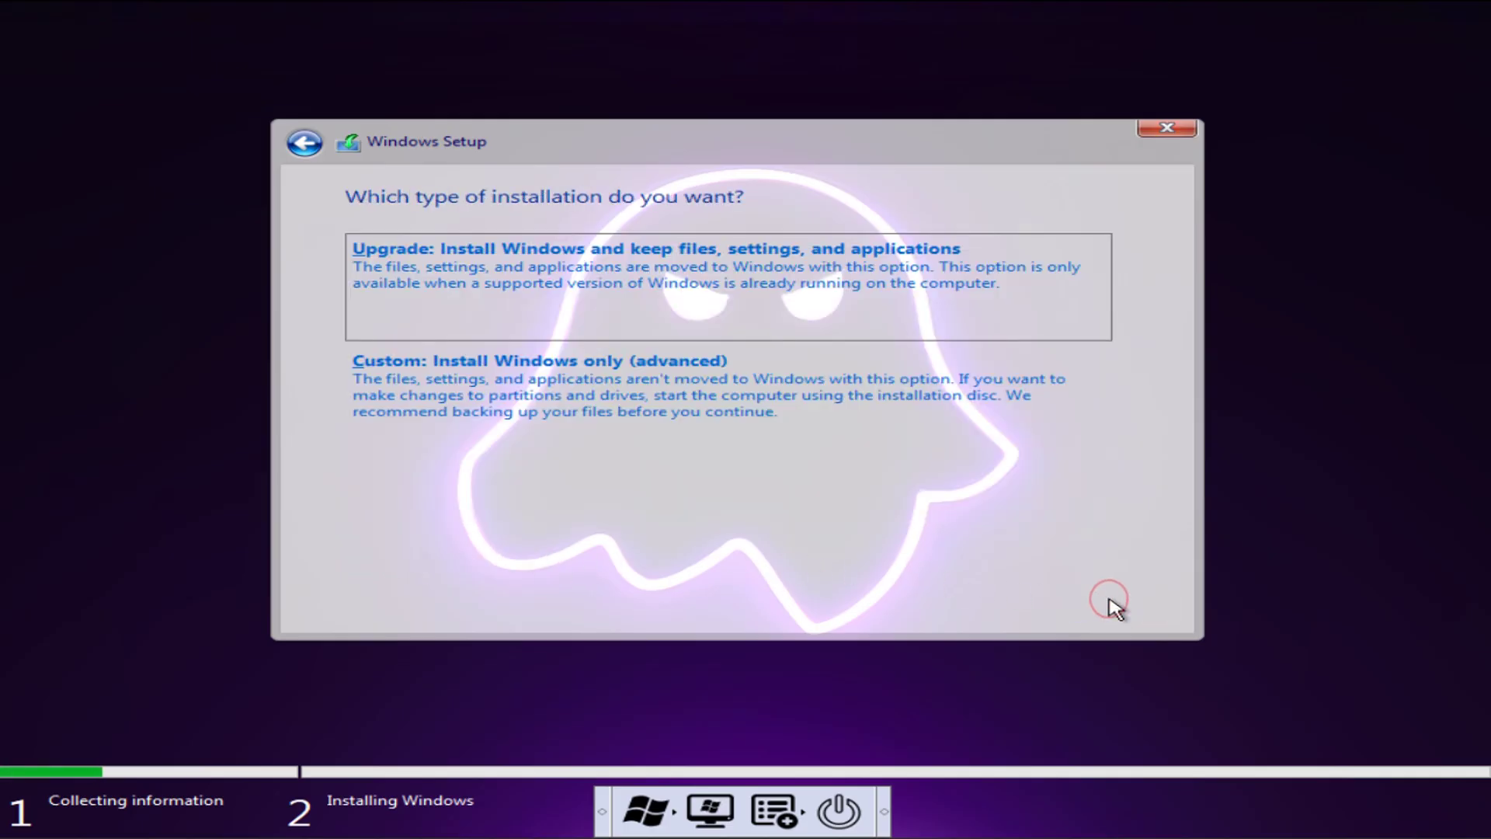
Step: Choose the custom installation type and delete the 20.2 GB primary Partition 2 on Drive 0
{"action": "left_click", "coordinate": [575, 402]}
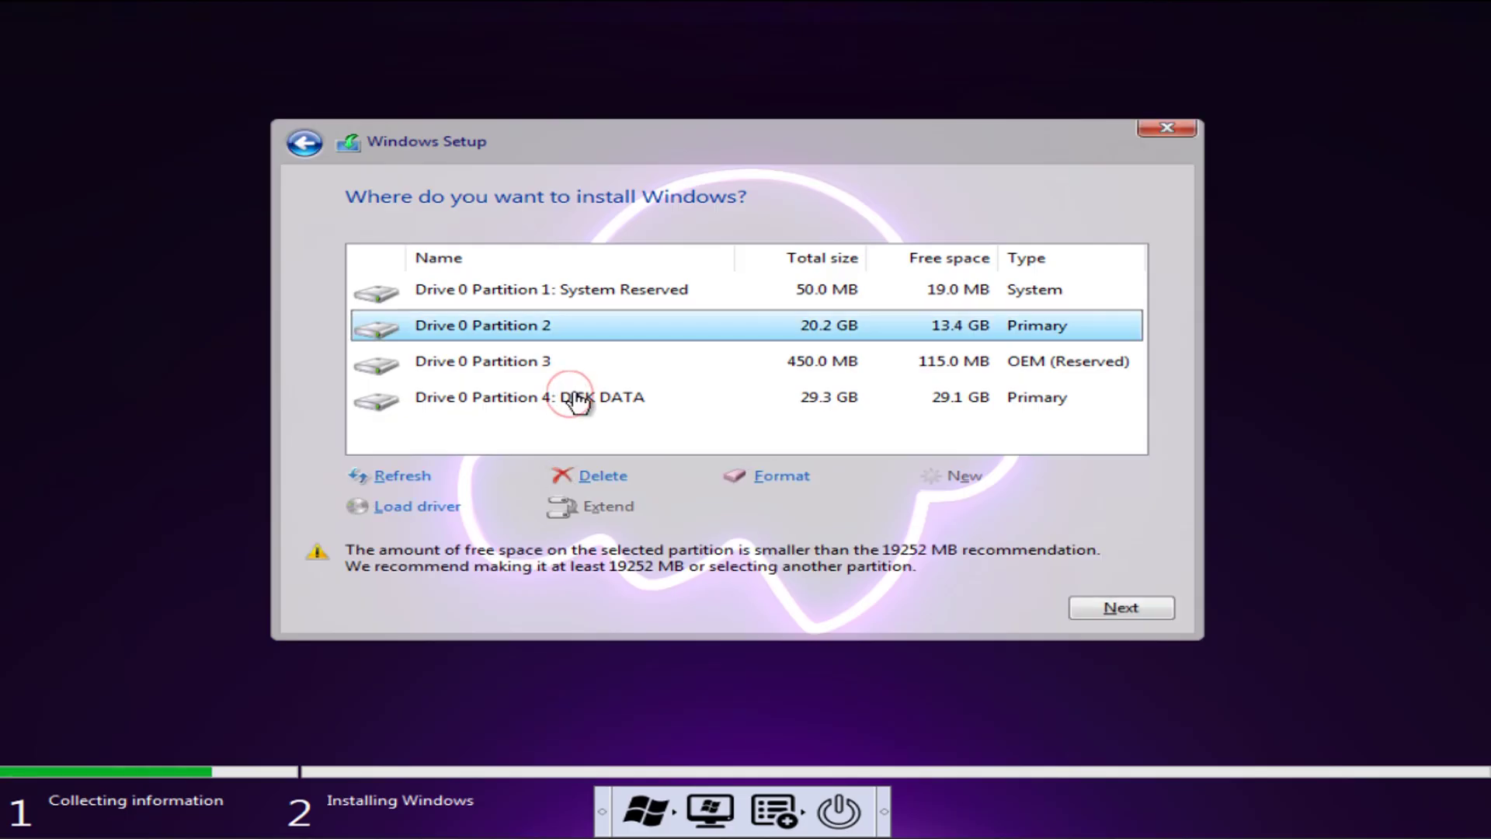
{"action": "left_click", "coordinate": [608, 476]}
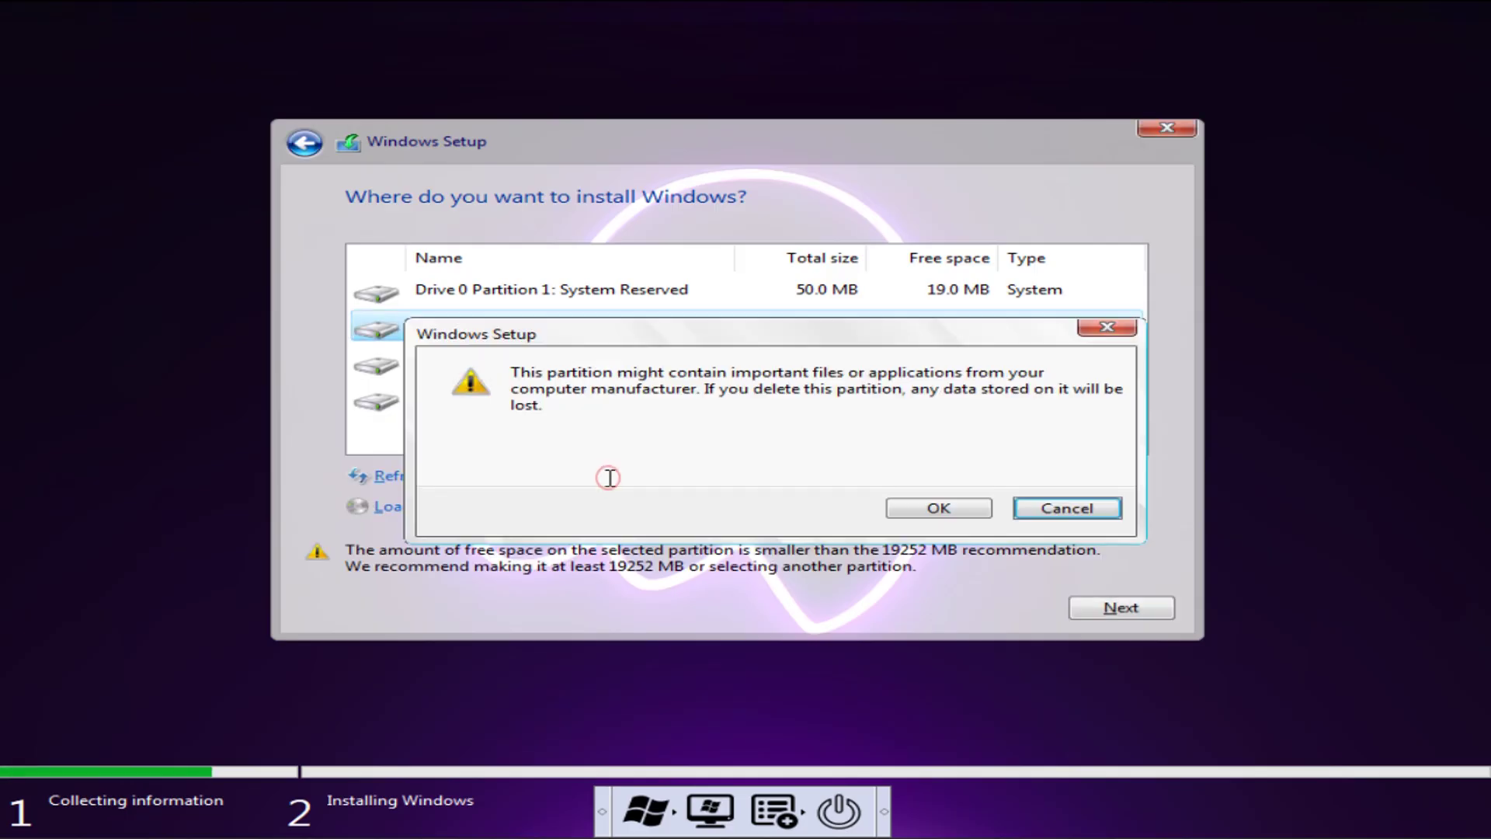
{"action": "left_click", "coordinate": [948, 511]}
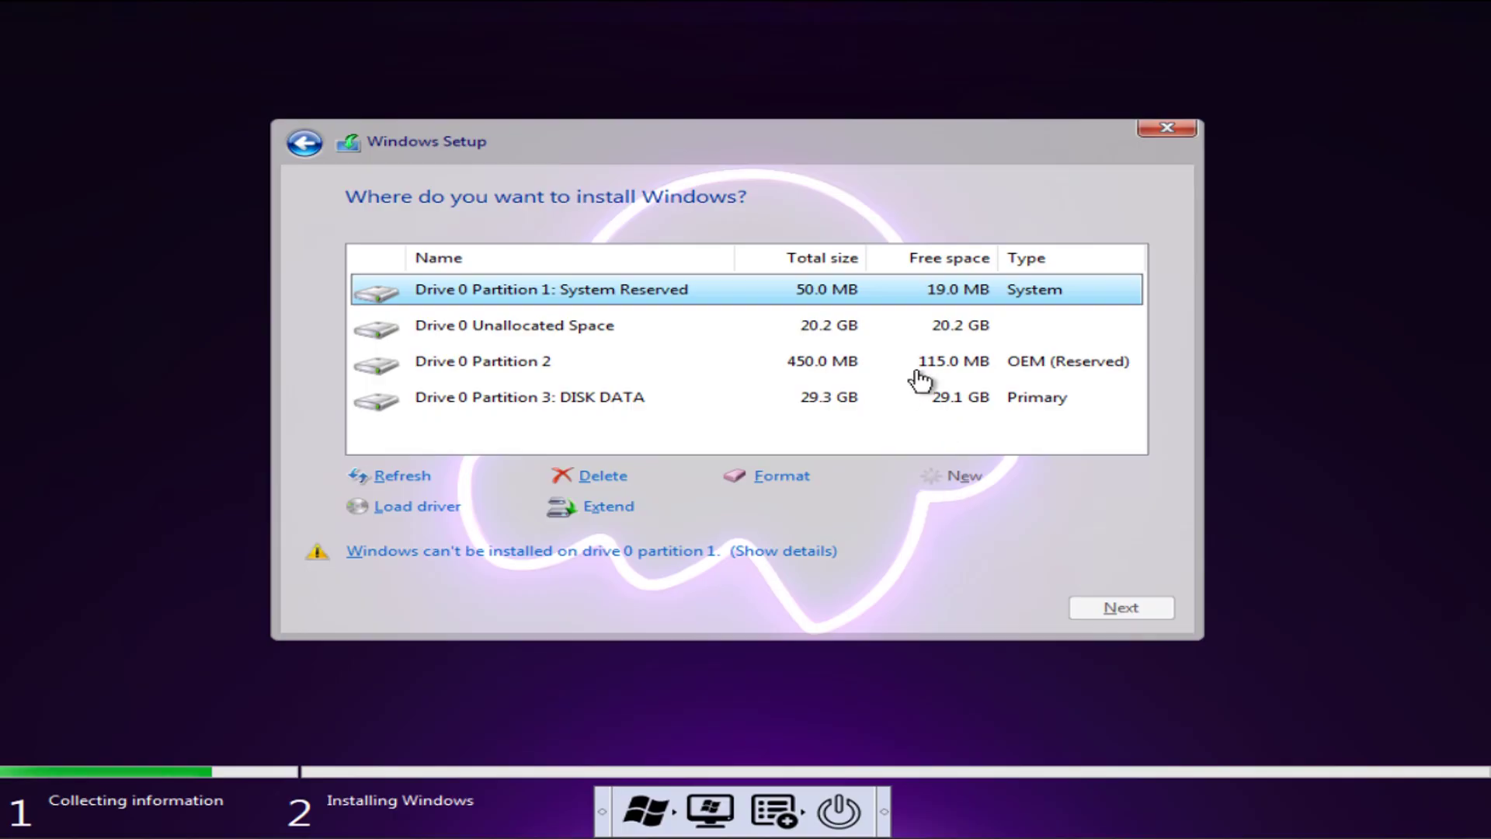
Step: Create a new partition using all of Drive 0's unallocated space and start installing Windows on it
{"action": "left_click", "coordinate": [899, 324]}
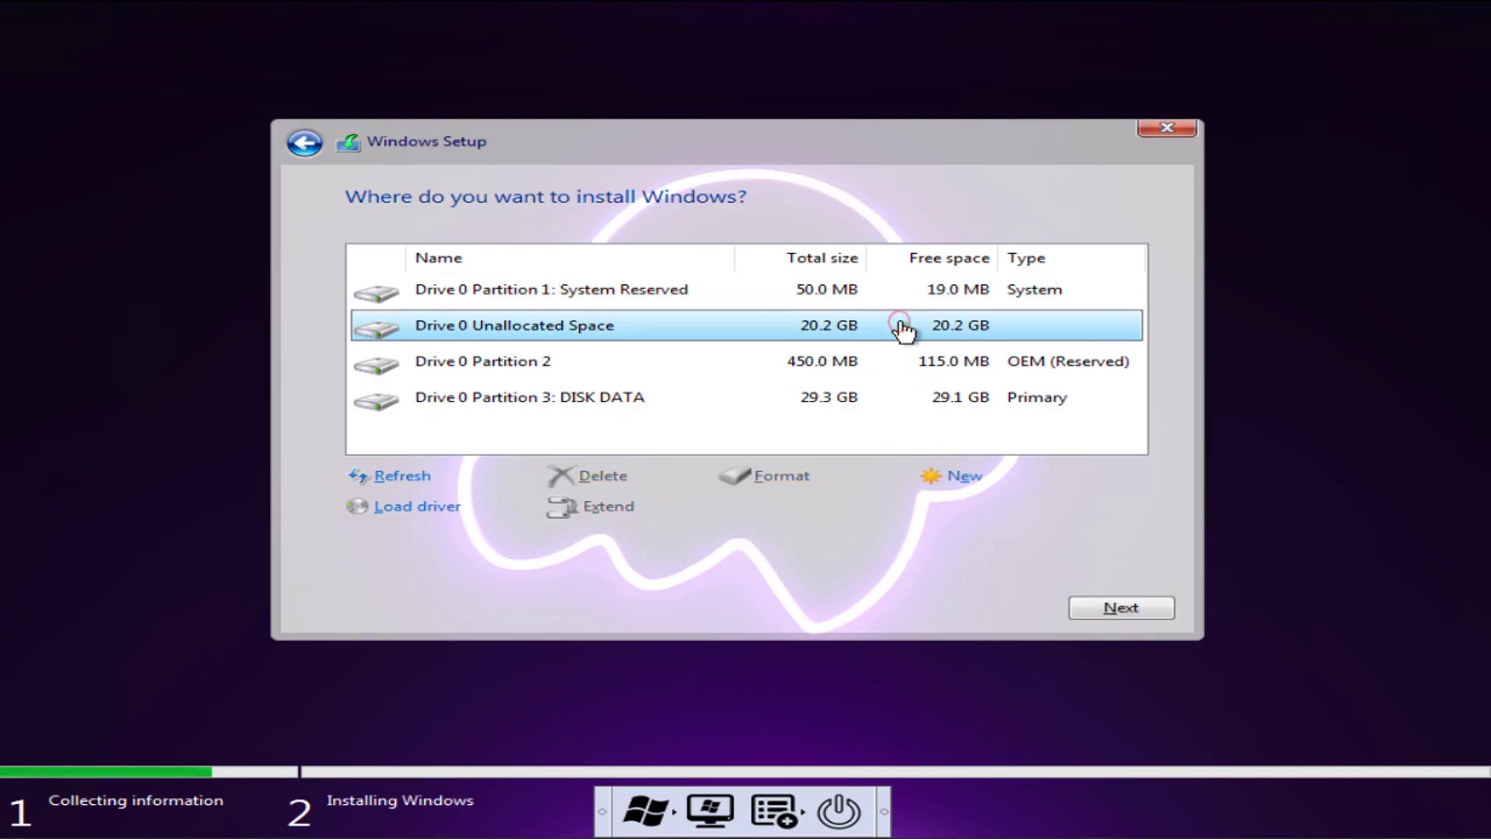
{"action": "left_click", "coordinate": [965, 480]}
{"action": "left_click", "coordinate": [1008, 507]}
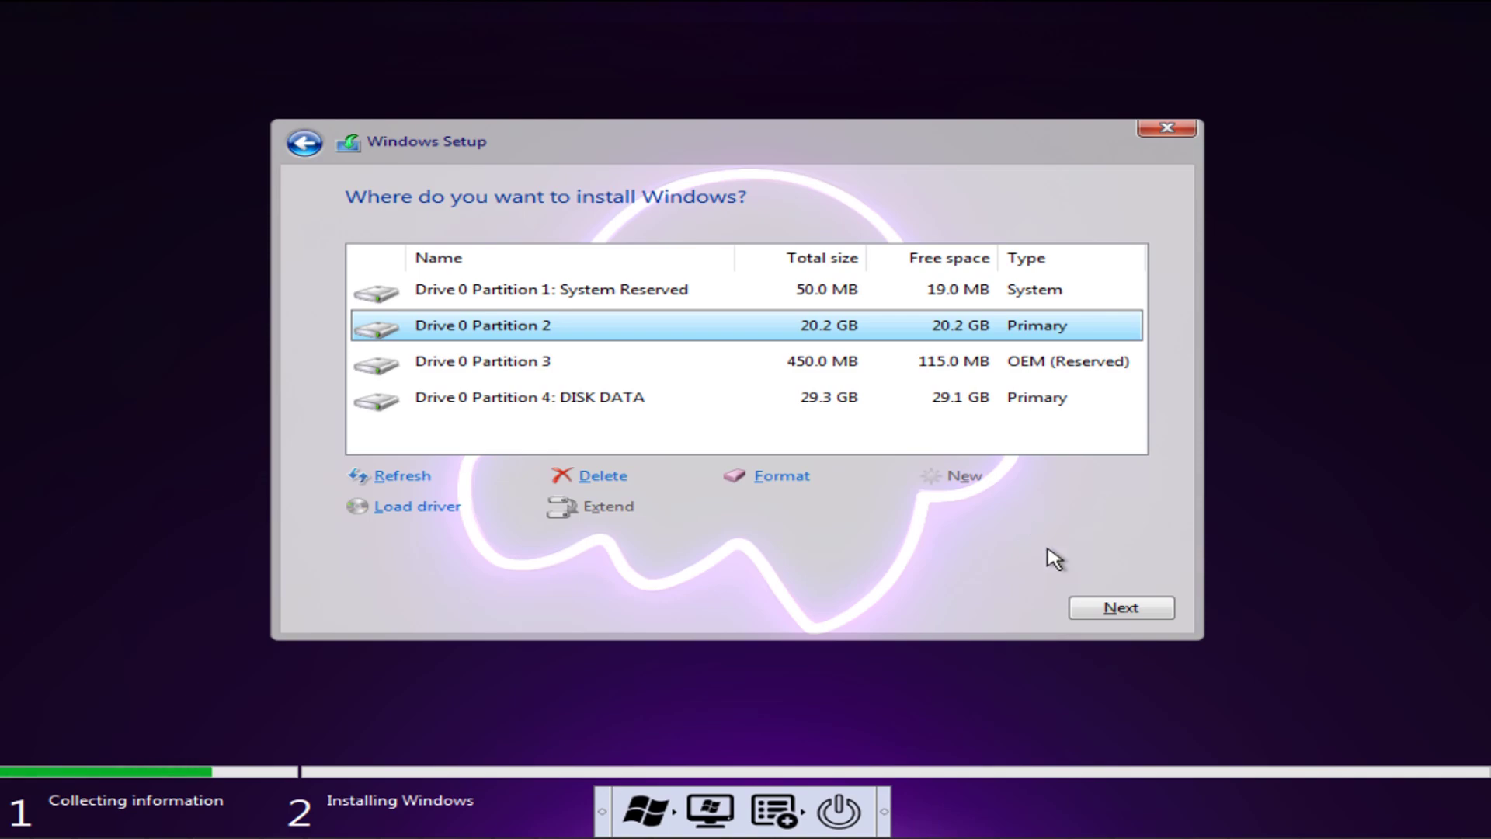
{"action": "left_click", "coordinate": [1103, 606]}
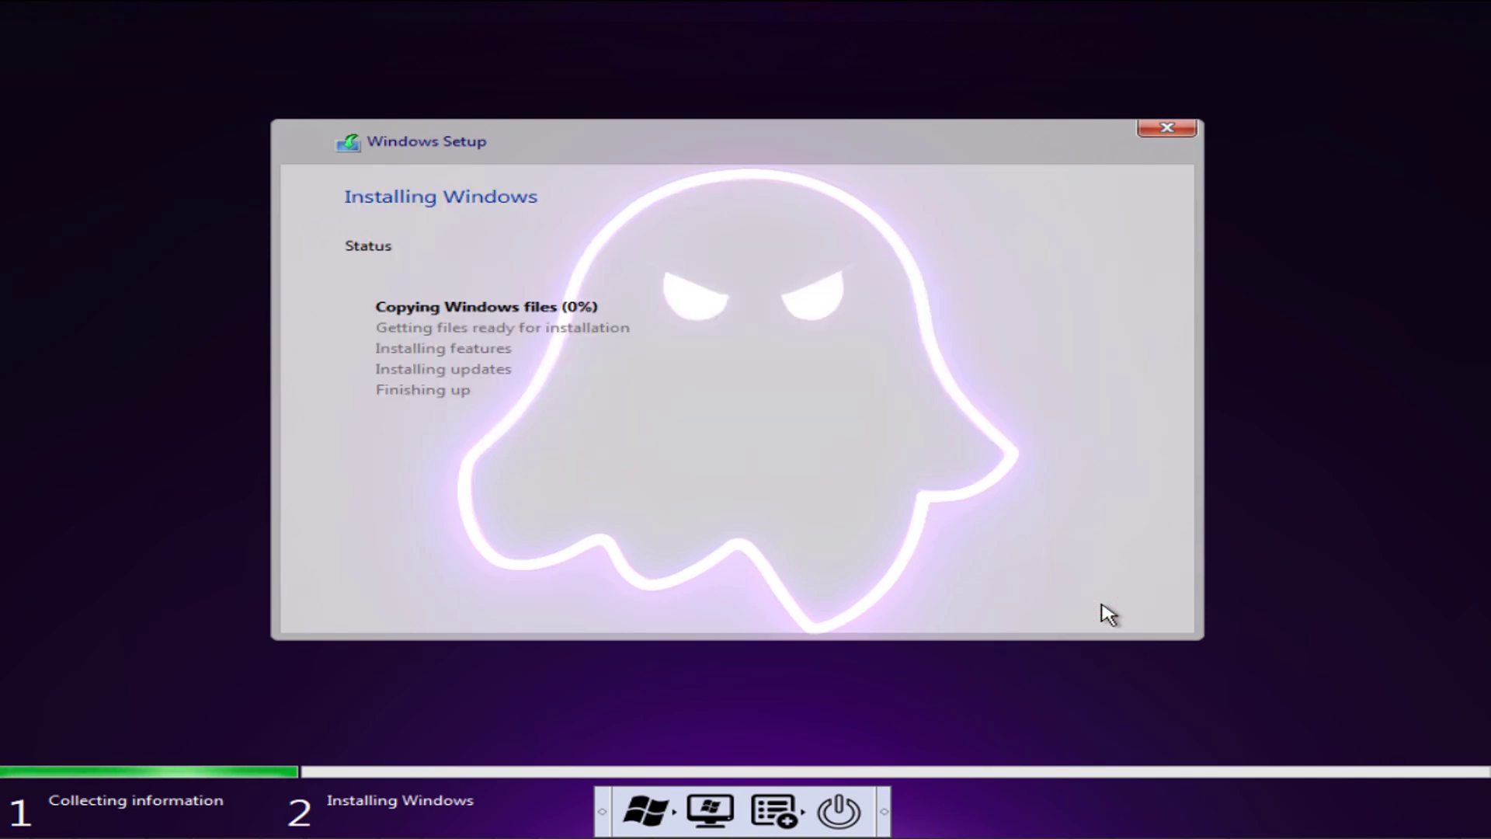
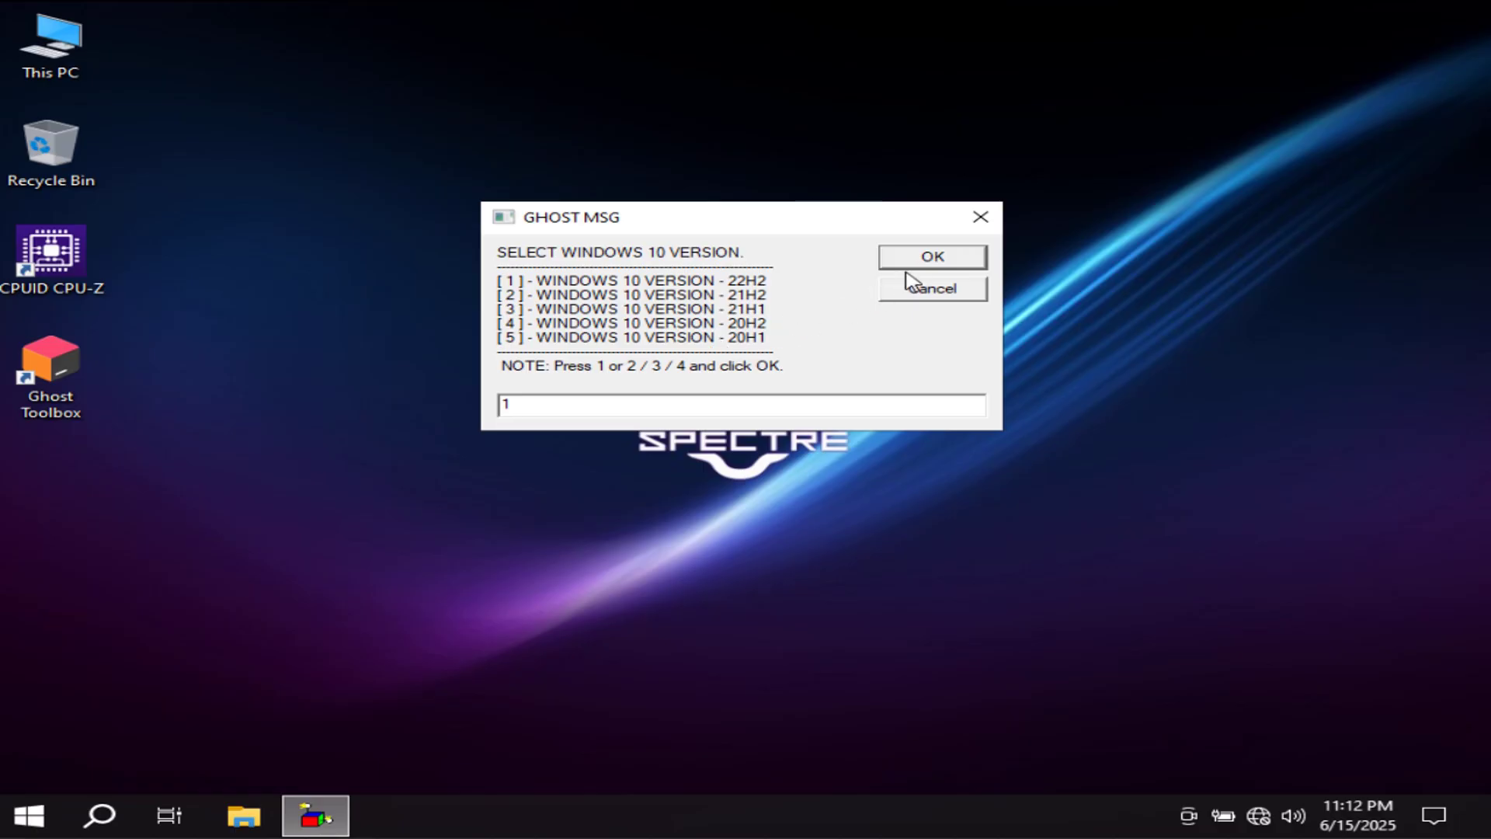
Step: Choose option 1, Windows 10 version 22H2, and accept the required restart
{"action": "left_click", "coordinate": [924, 257]}
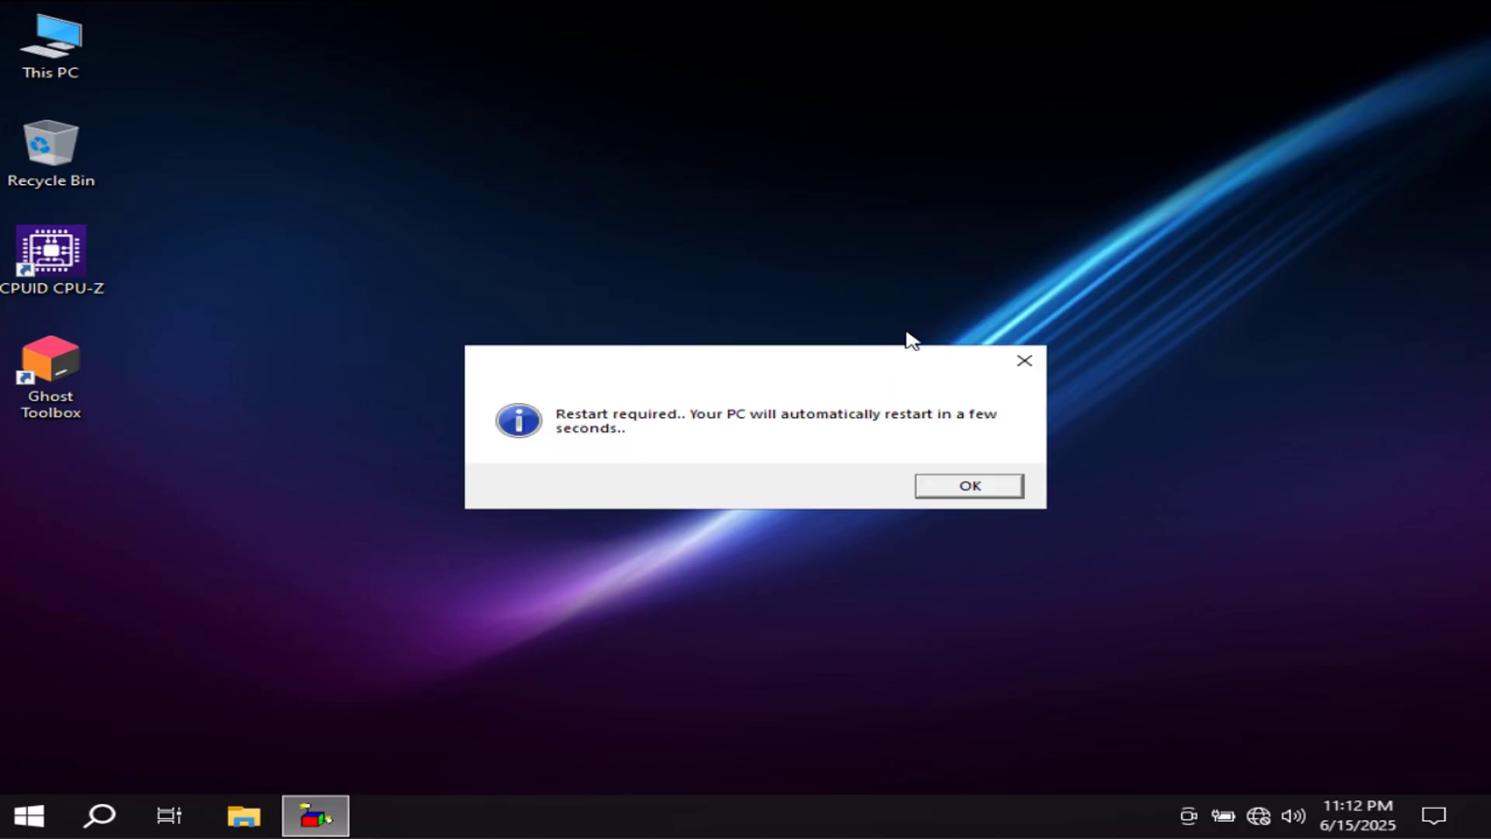
{"action": "left_click", "coordinate": [975, 487]}
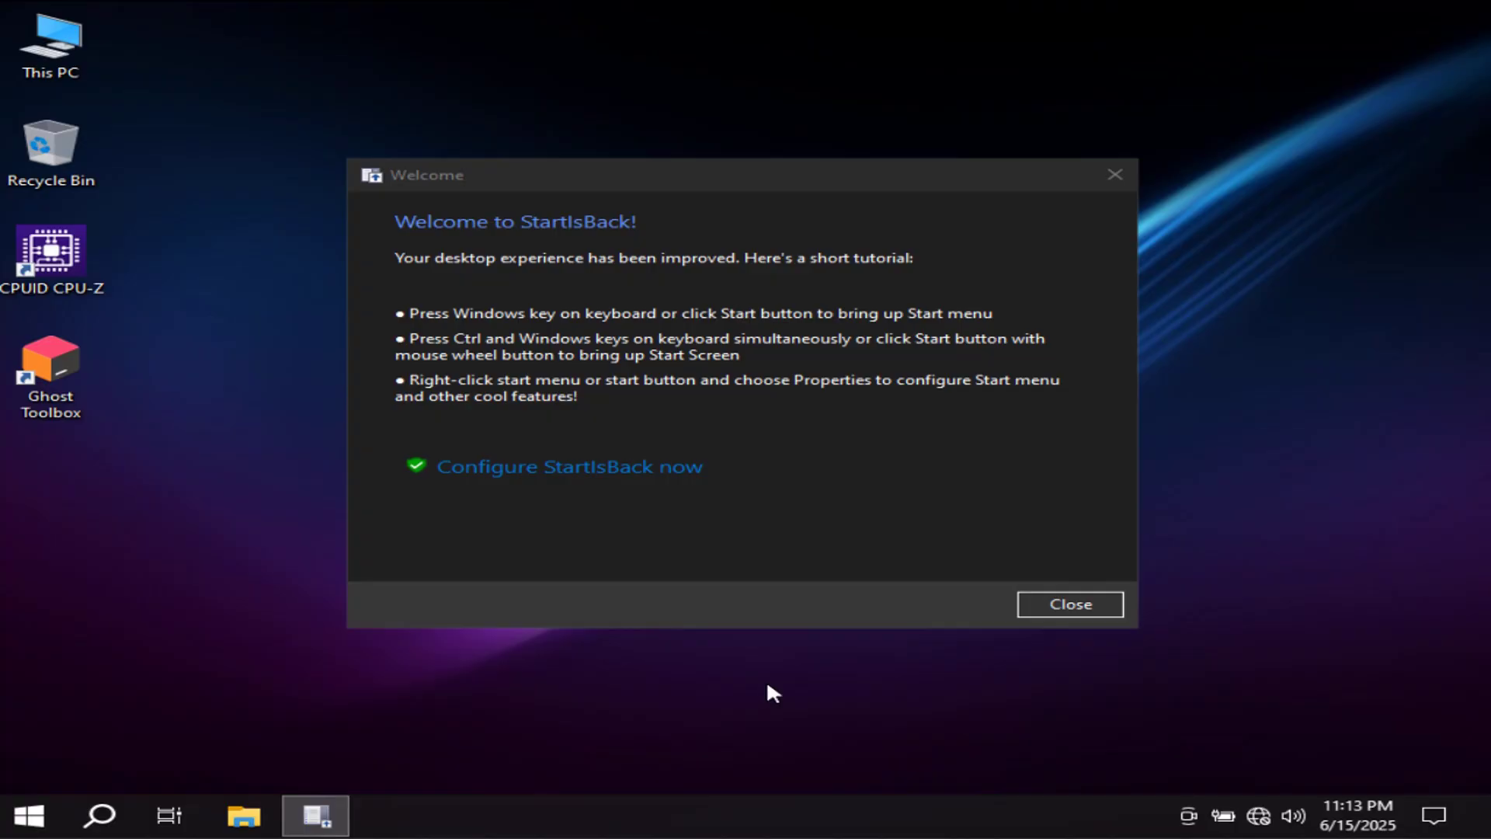
Step: Dismiss the StartIsBack welcome window and look over the Start menu's contents
{"action": "left_click", "coordinate": [1091, 604]}
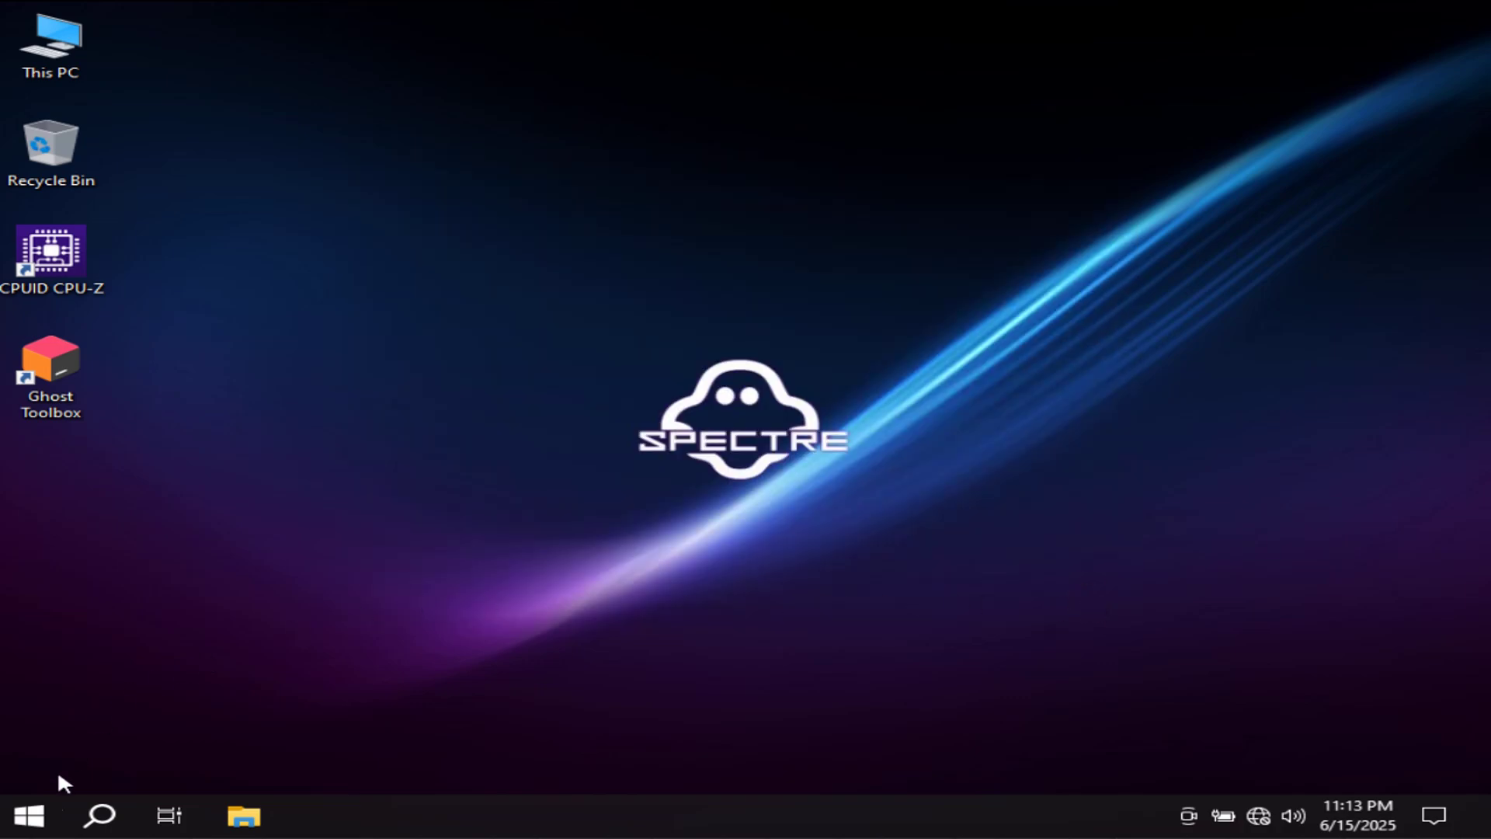
{"action": "left_click", "coordinate": [31, 826]}
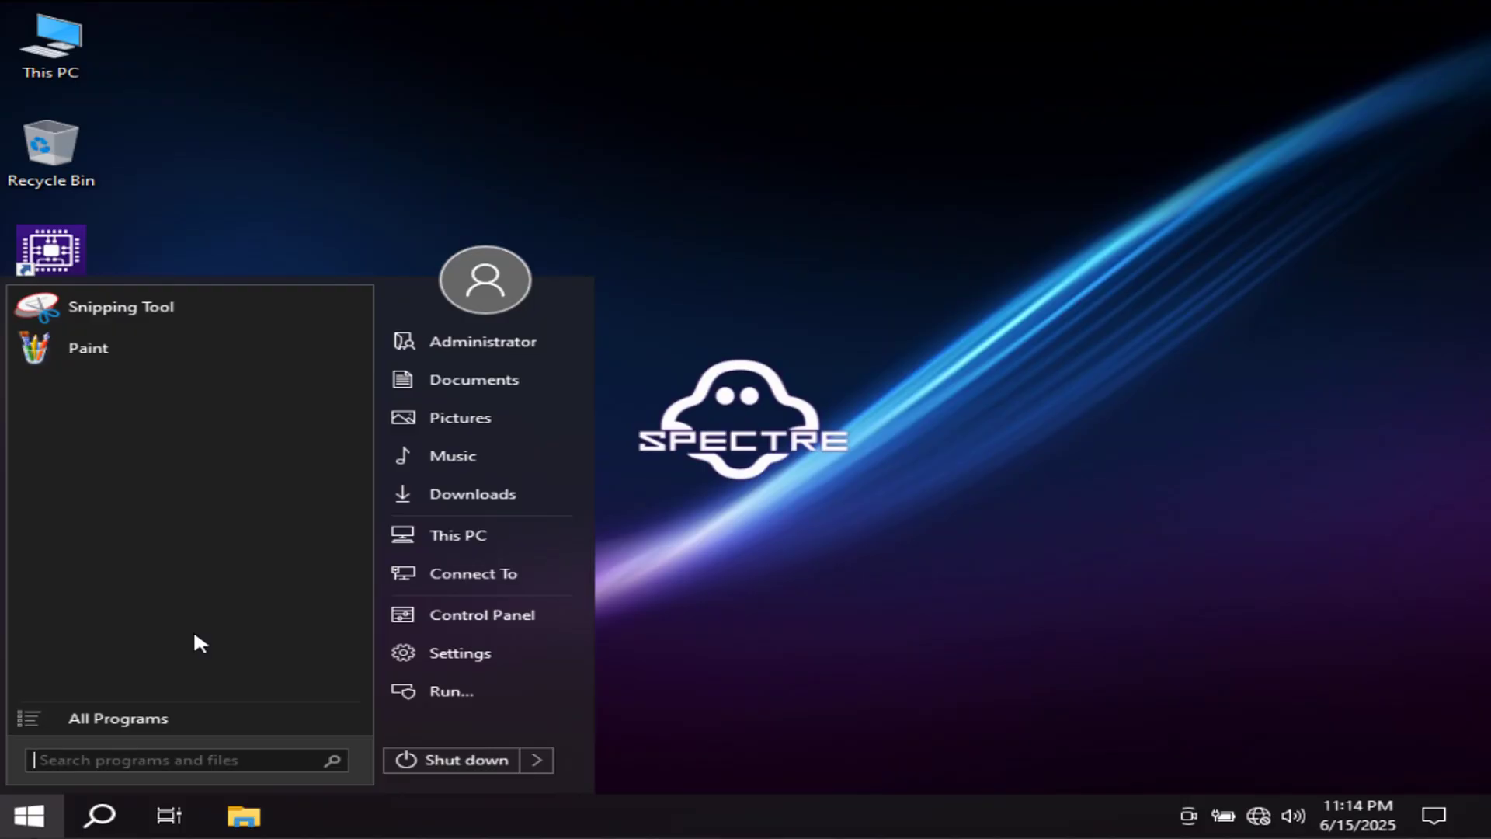
{"action": "left_click", "coordinate": [716, 579]}
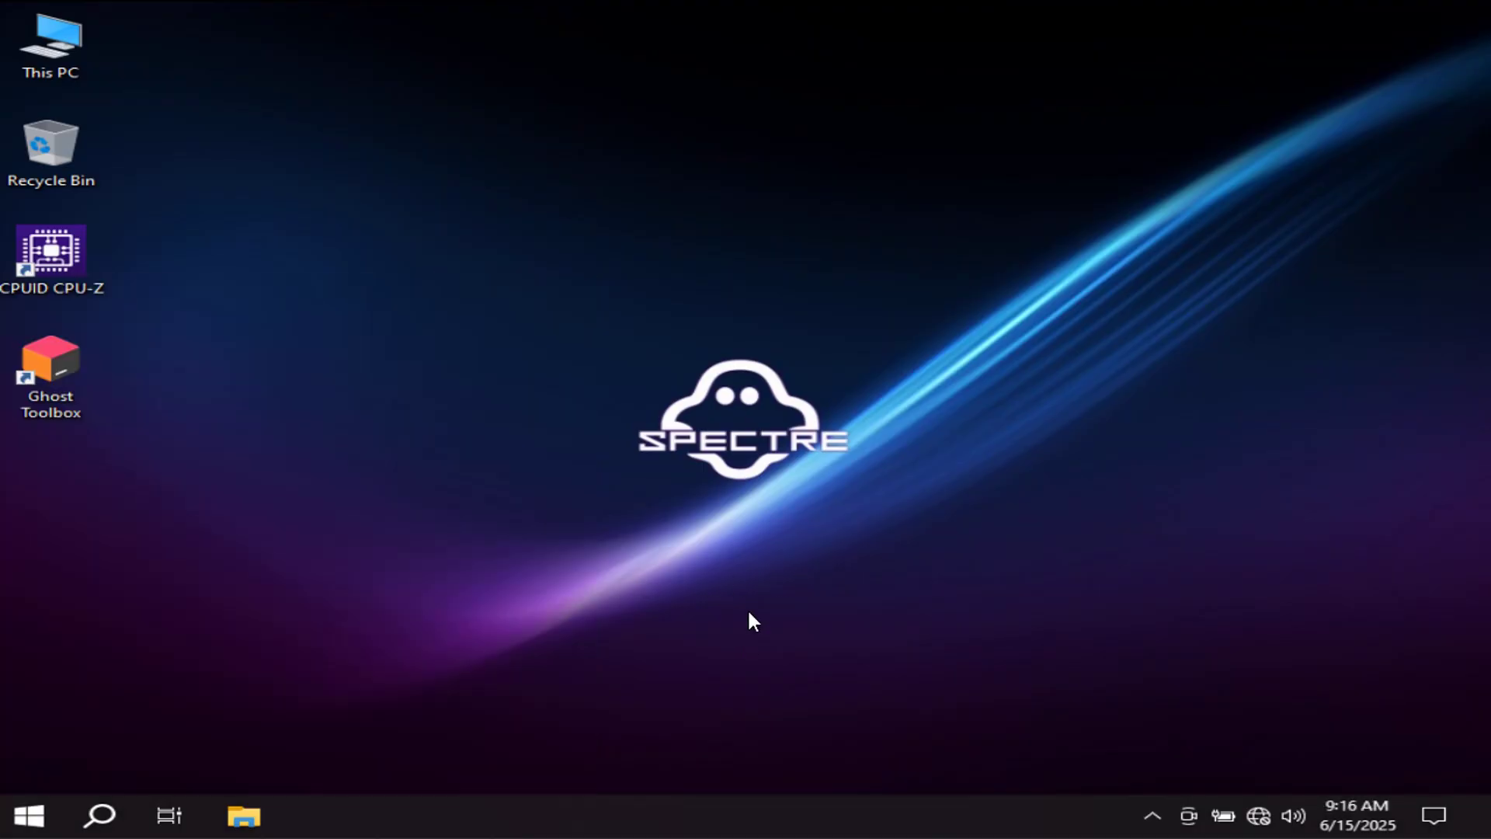
Step: Set the display resolution to 1280 × 720, keep the changes and close the display settings
{"action": "right_click", "coordinate": [750, 620]}
{"action": "left_click", "coordinate": [827, 572]}
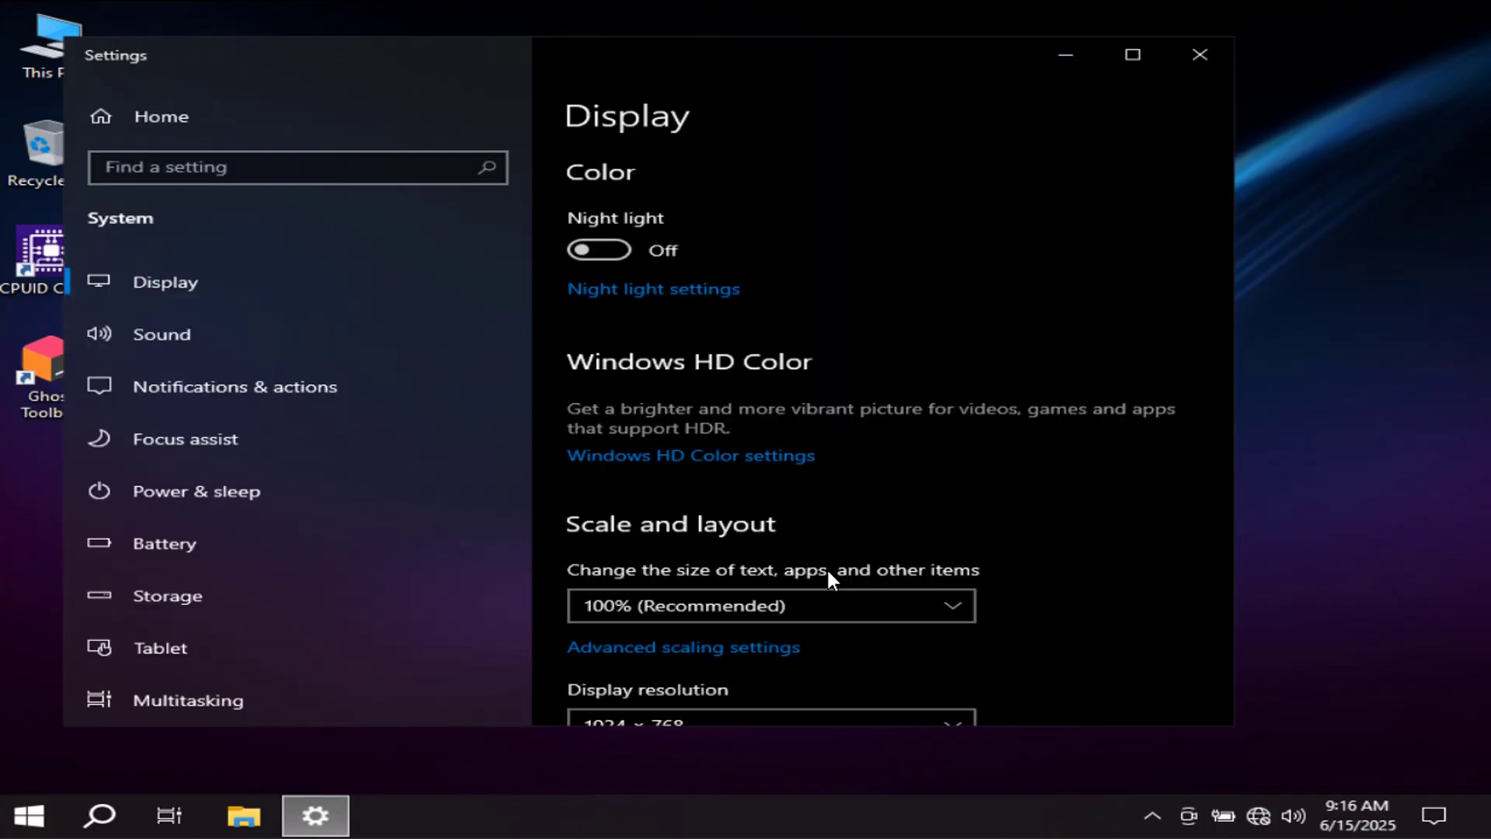
{"action": "scroll", "coordinate": [826, 566], "scroll_direction": "down", "scroll_amount": 4}
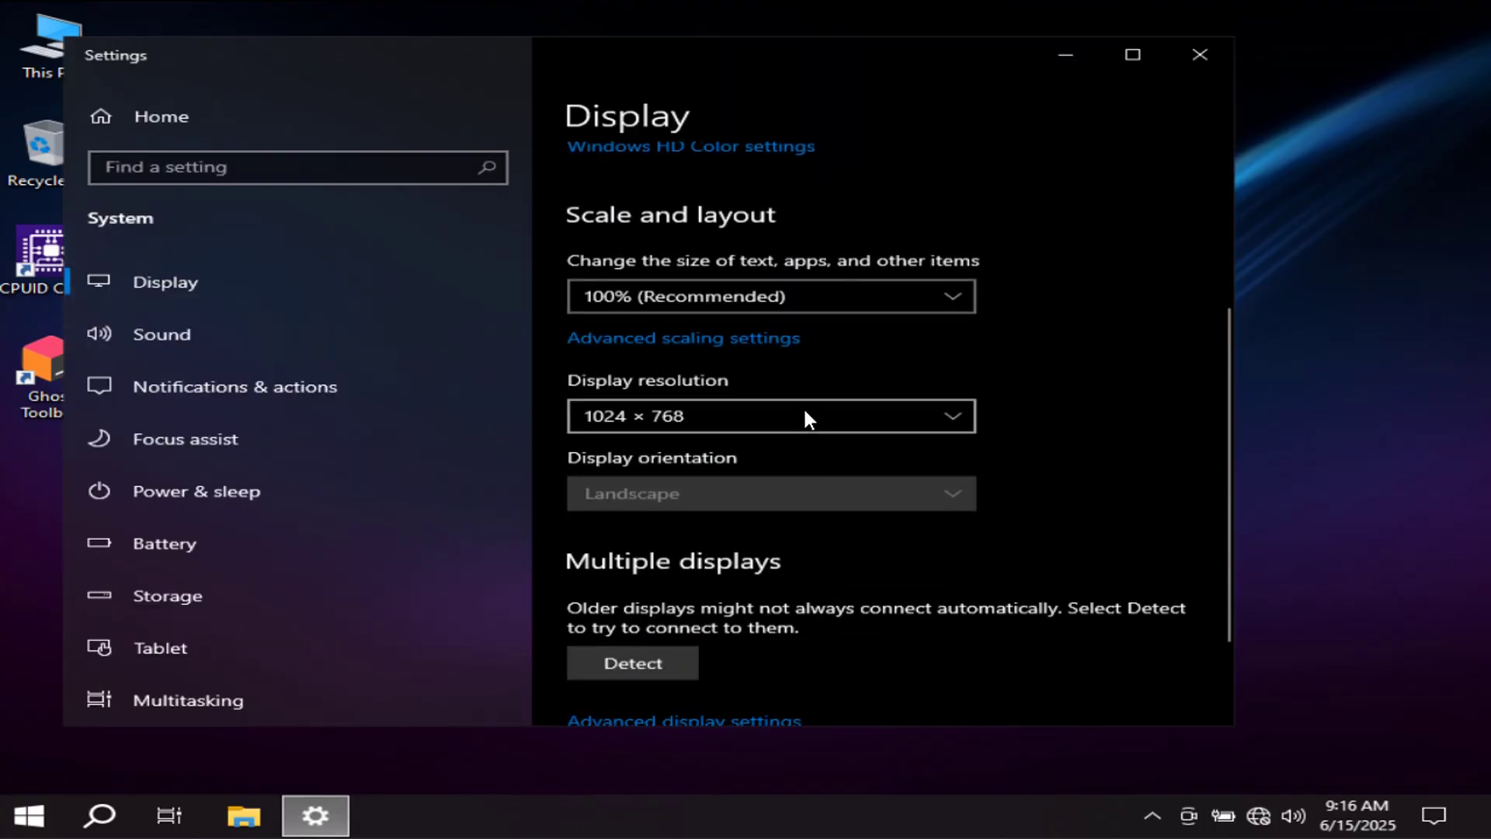
{"action": "left_click", "coordinate": [805, 413]}
{"action": "left_click", "coordinate": [719, 382]}
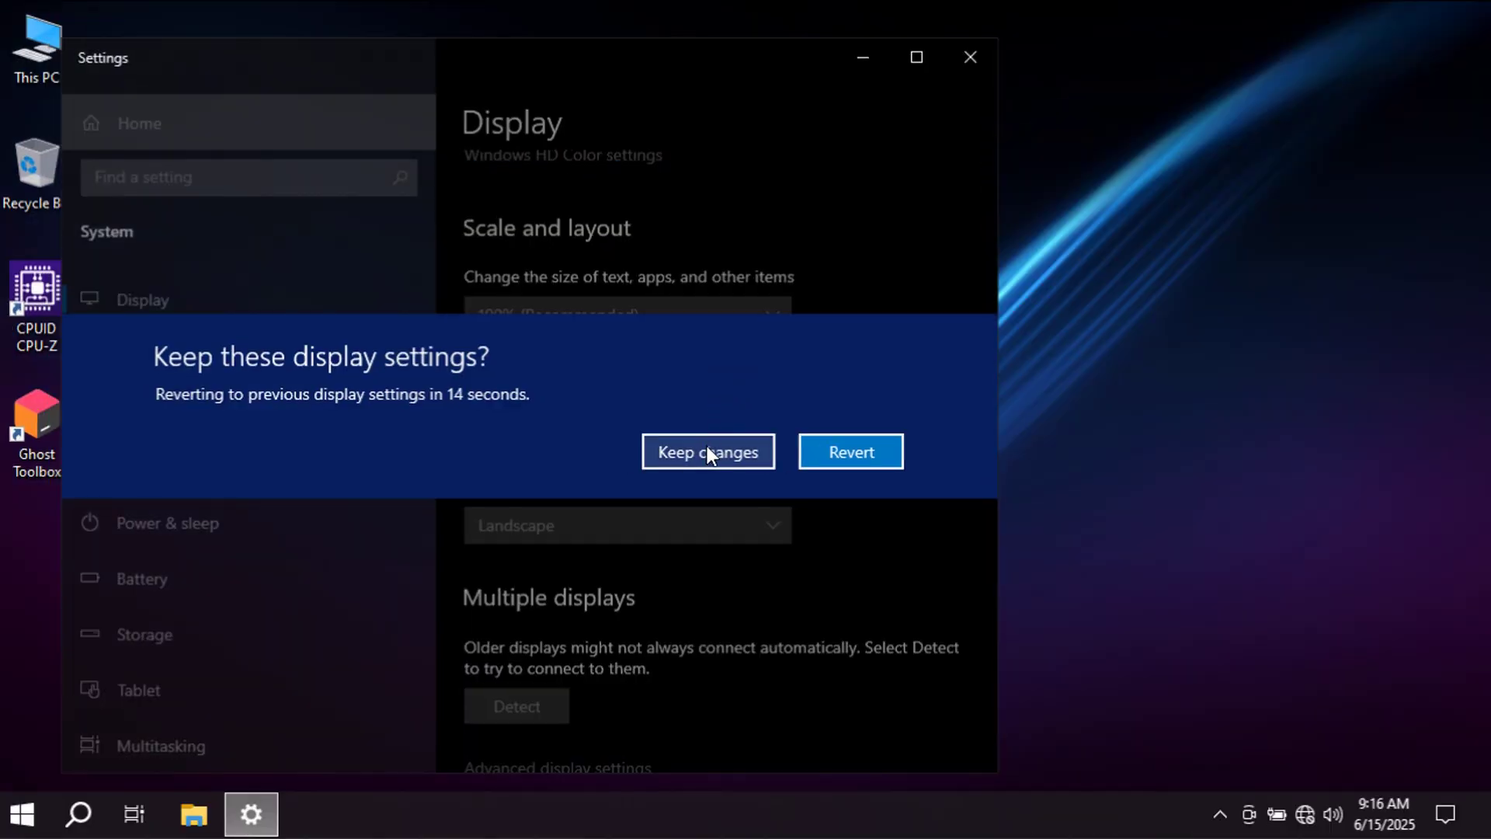
{"action": "left_click", "coordinate": [707, 449]}
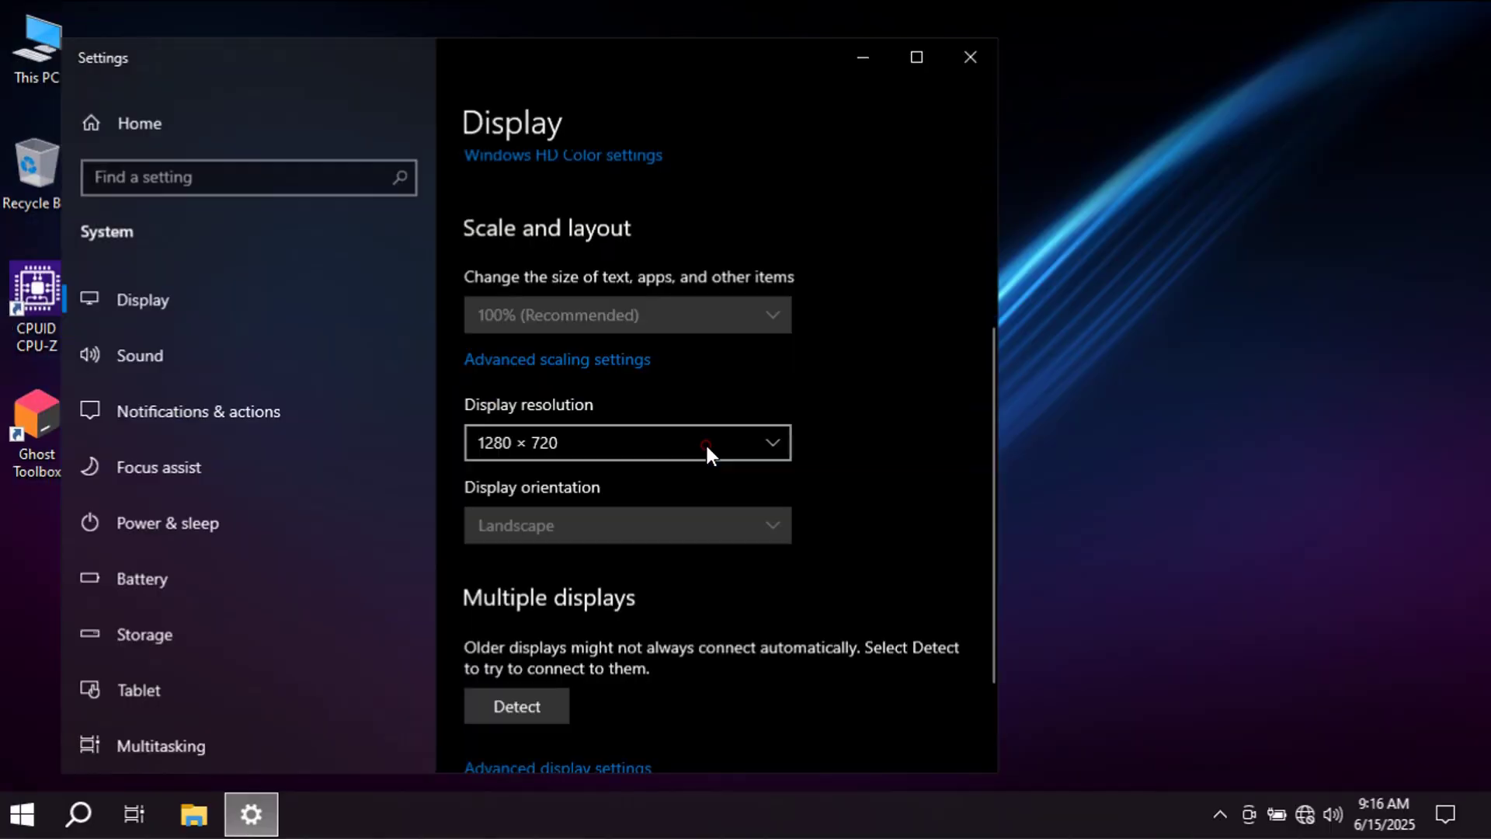
{"action": "left_click", "coordinate": [552, 53]}
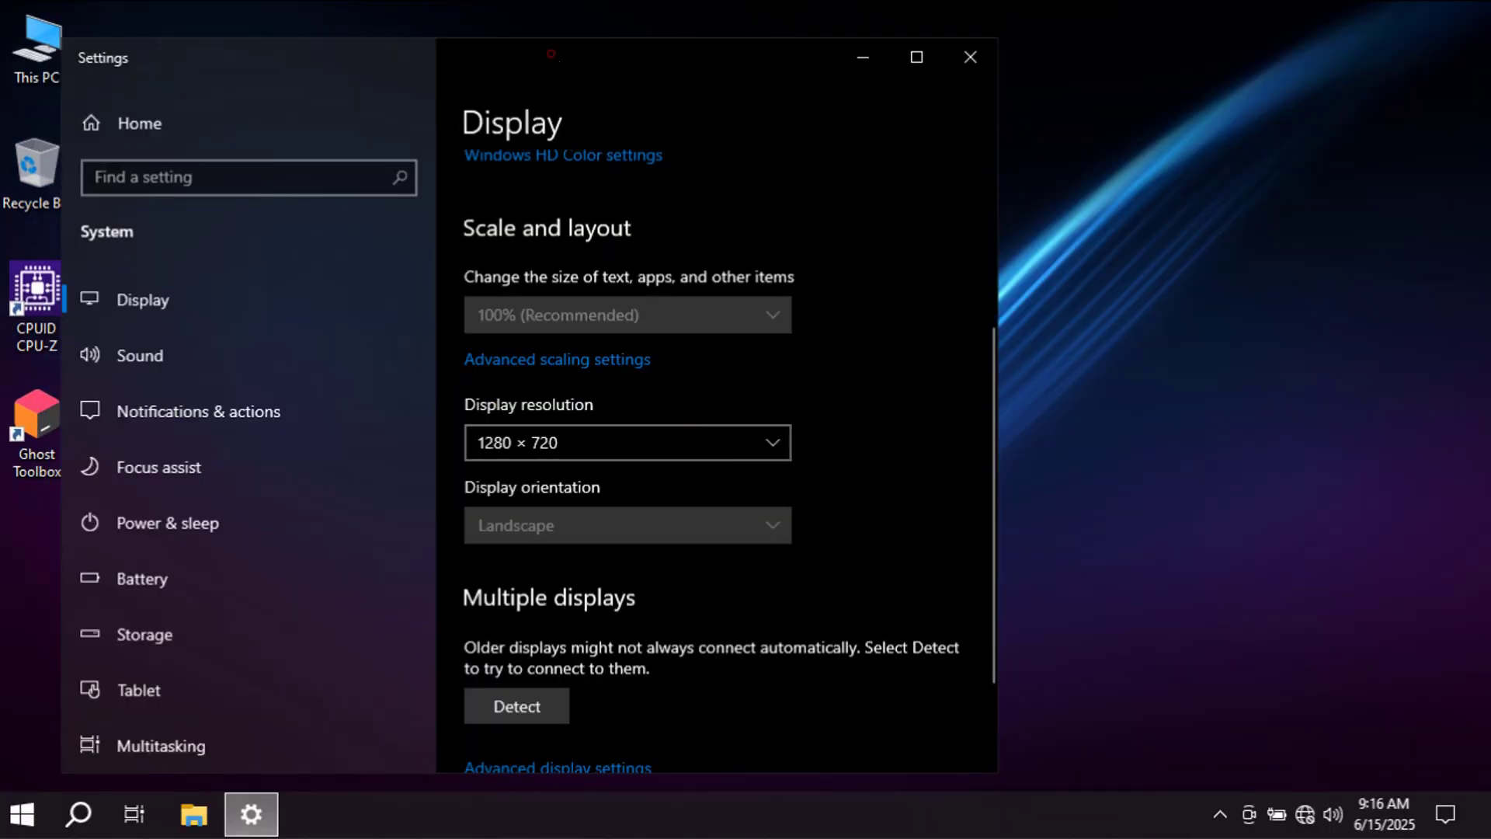
{"action": "left_click_drag", "start_coordinate": [551, 53], "coordinate": [753, 58]}
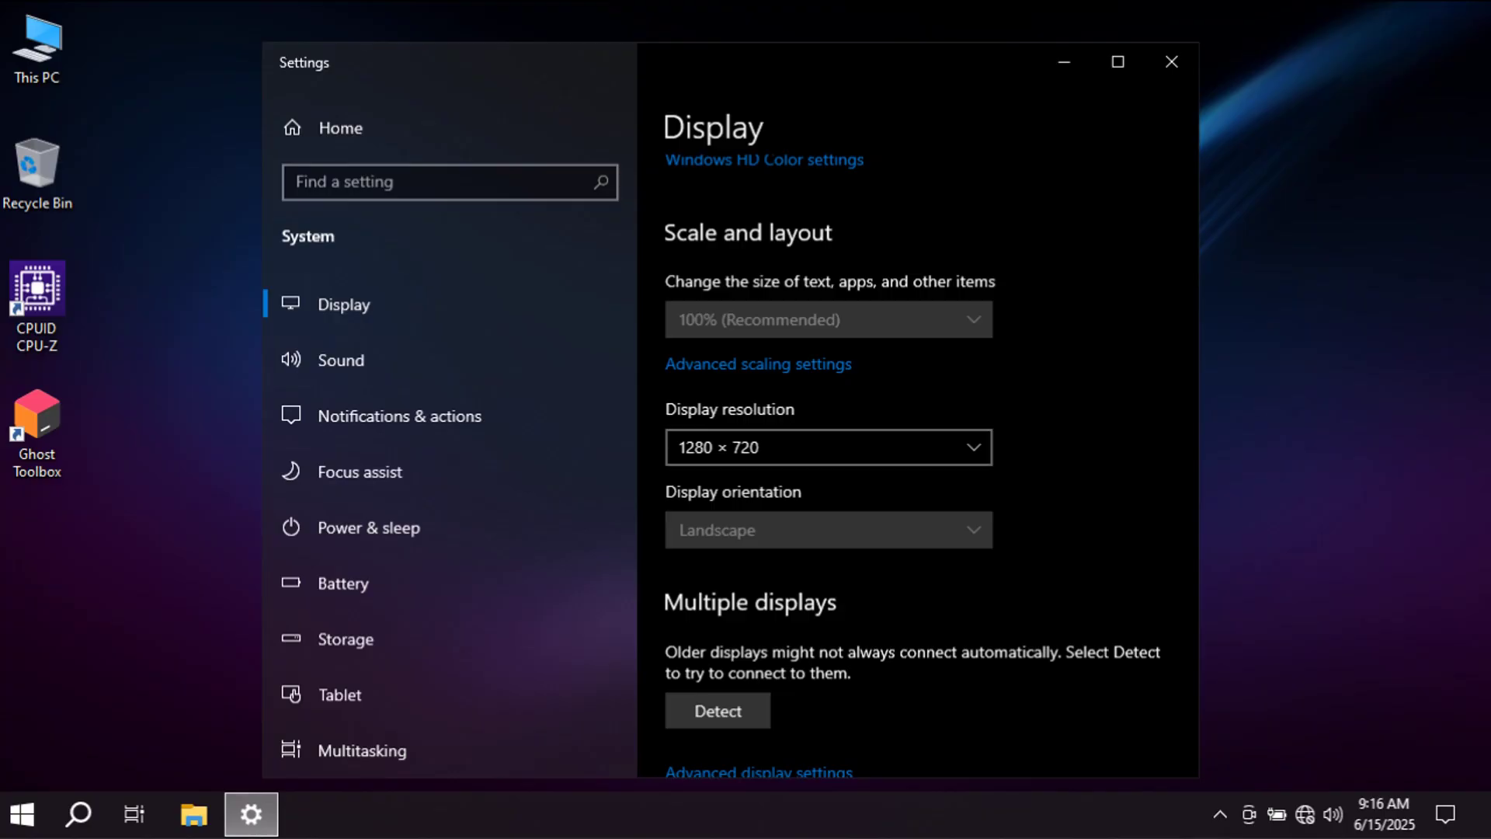
{"action": "left_click", "coordinate": [1168, 69]}
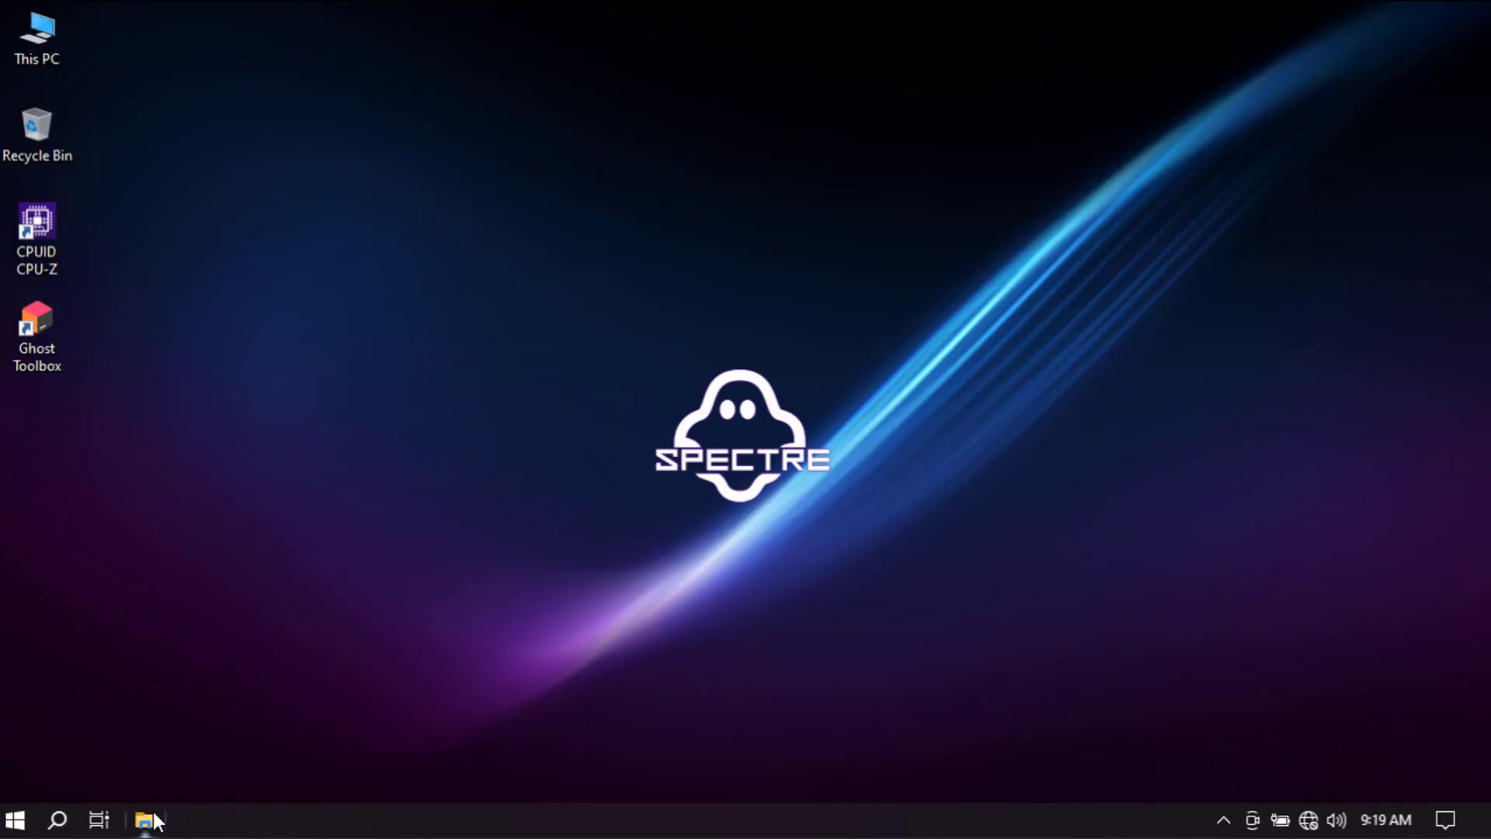
Step: Open This PC in File Explorer and check the used and free space in the properties of Local Disk (C:)
{"action": "left_click", "coordinate": [146, 820]}
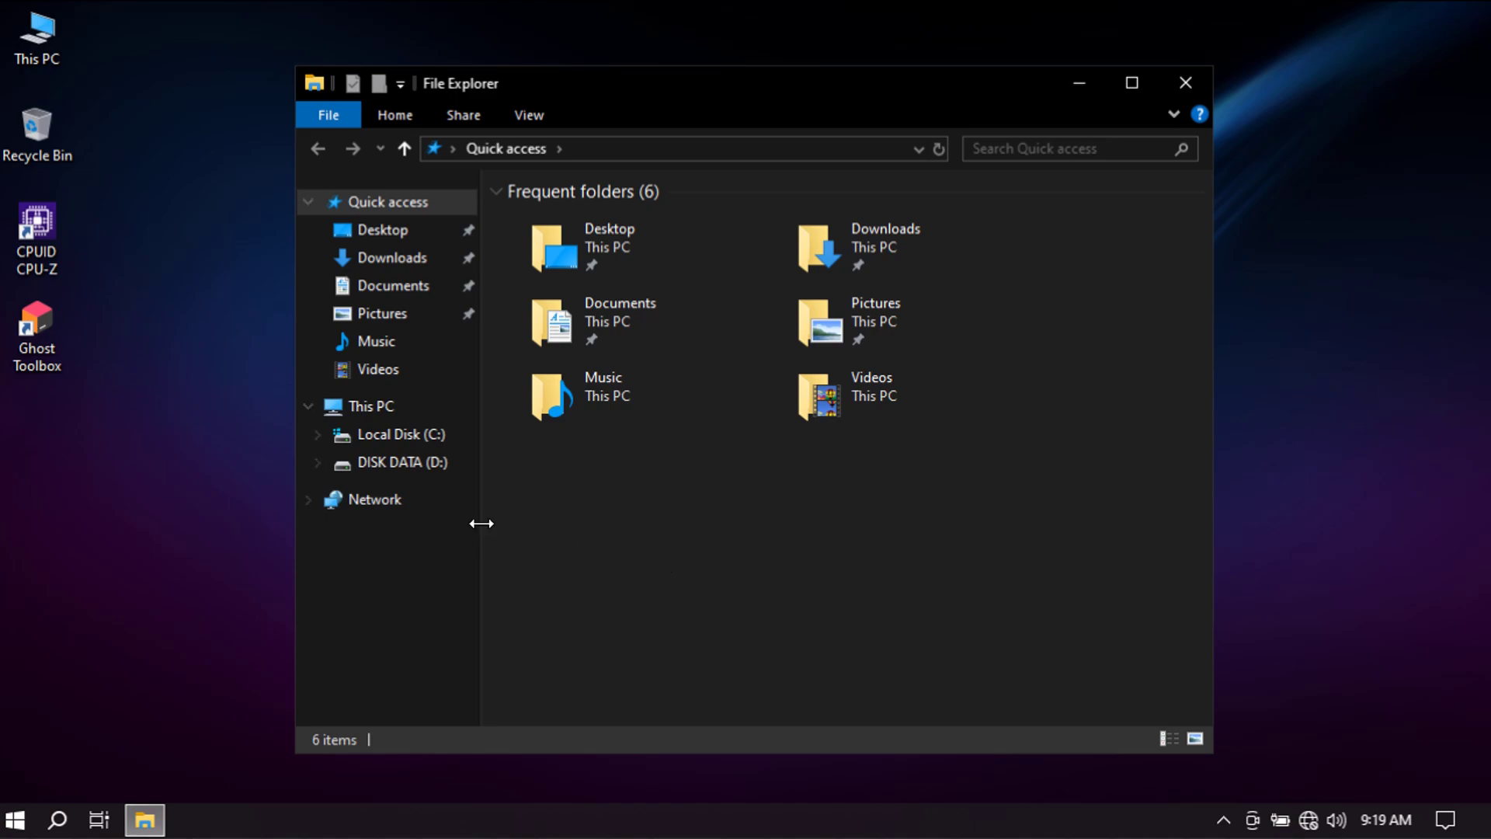
{"action": "mouse_move", "coordinate": [479, 522]}
{"action": "left_mouse_down"}
{"action": "mouse_move", "coordinate": [523, 515]}
{"action": "mouse_move", "coordinate": [505, 514]}
{"action": "left_mouse_up"}
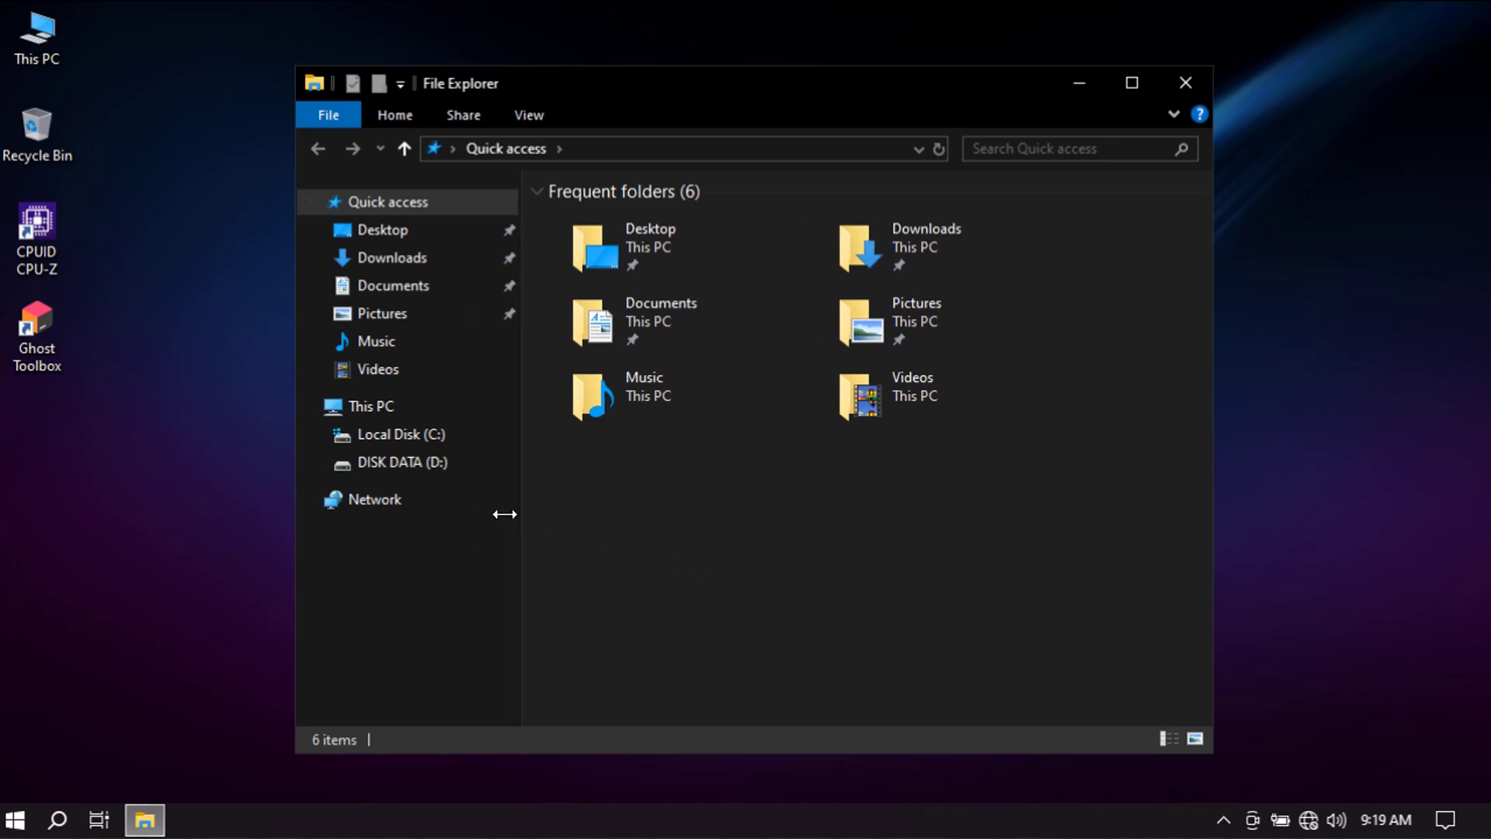
{"action": "left_click", "coordinate": [384, 410]}
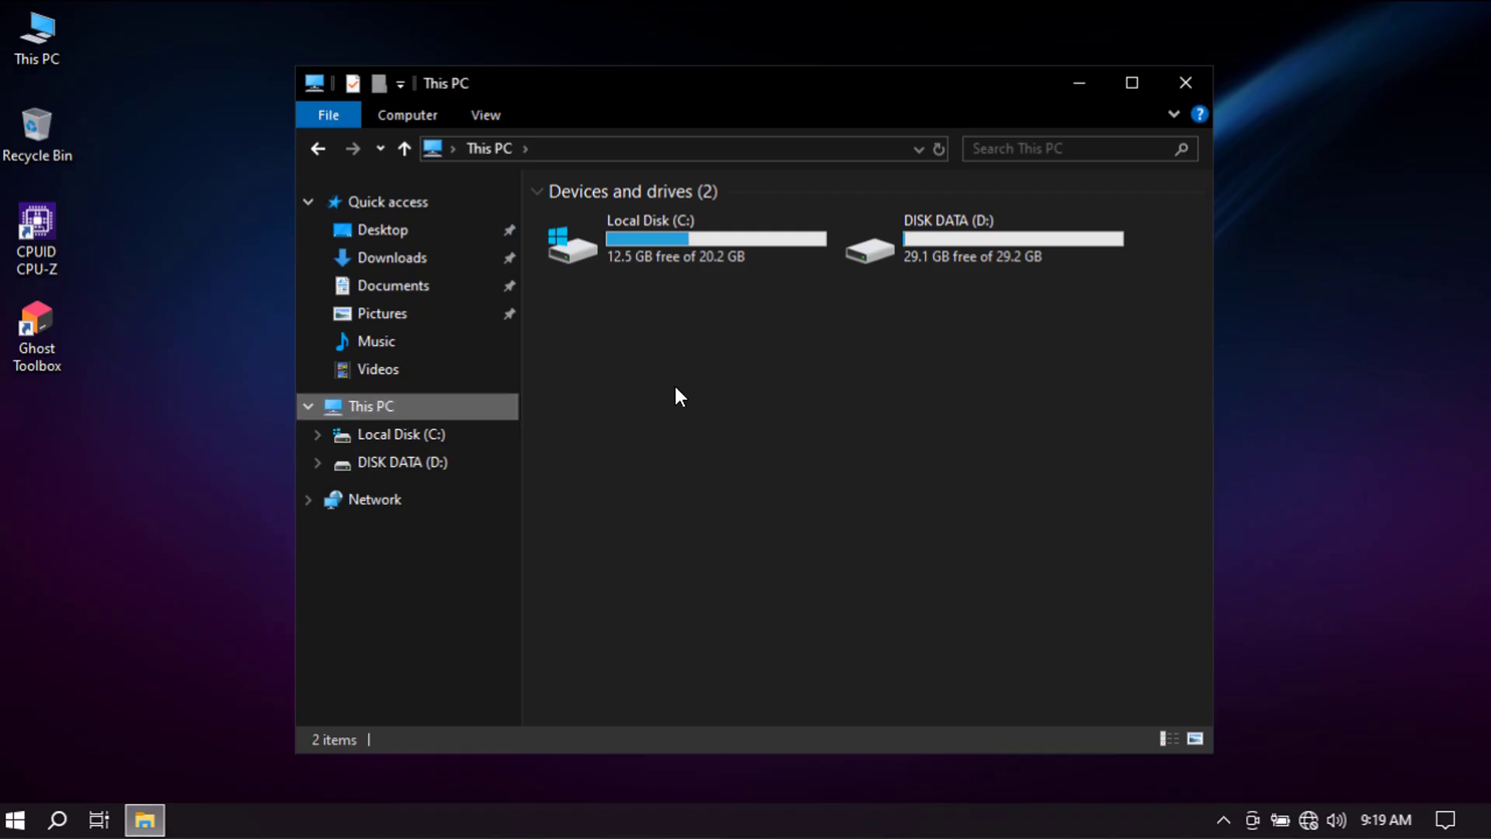
{"action": "mouse_move", "coordinate": [701, 231]}
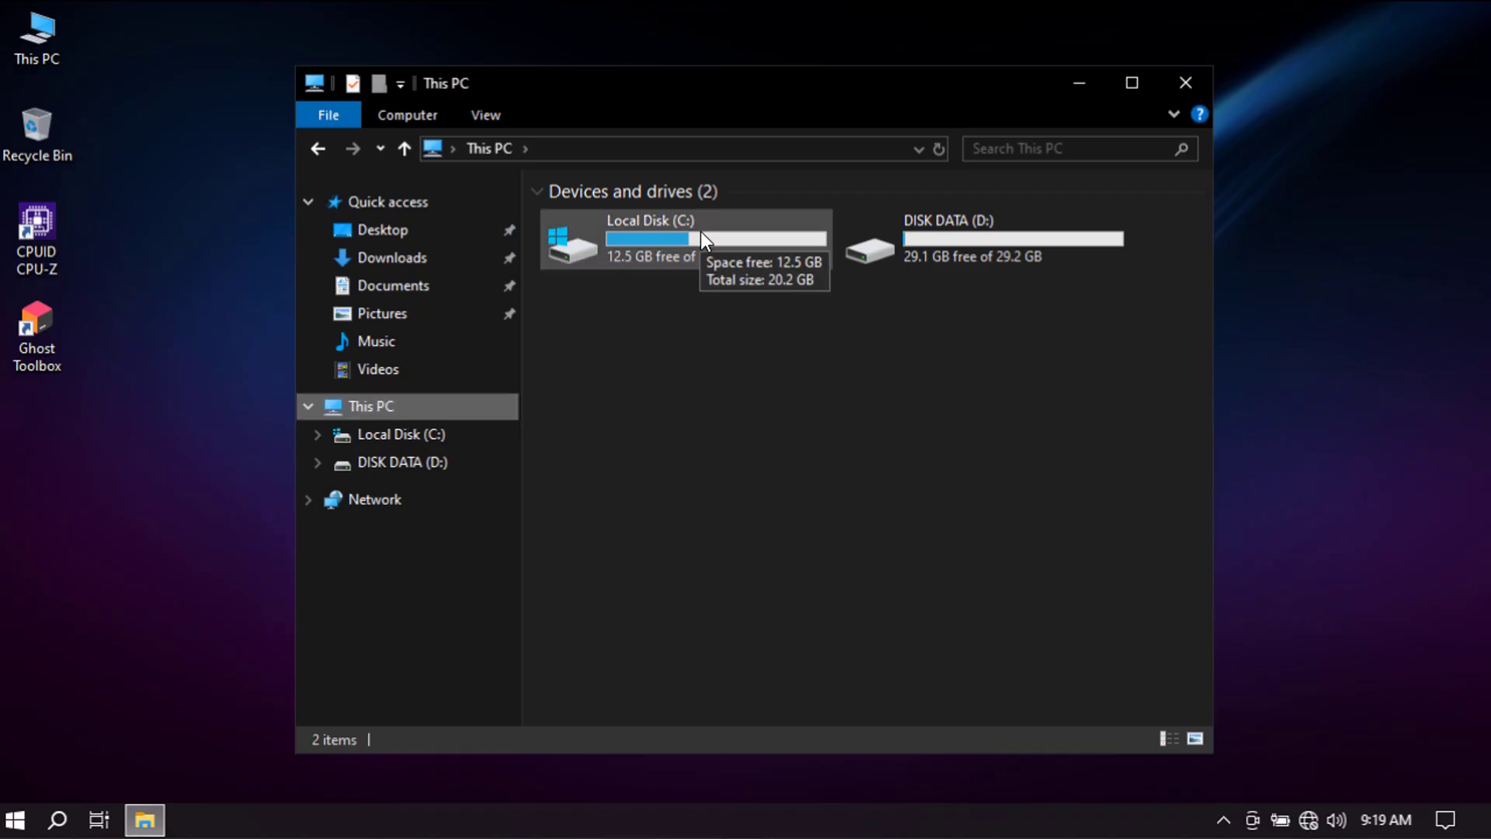
{"action": "right_click", "coordinate": [700, 231]}
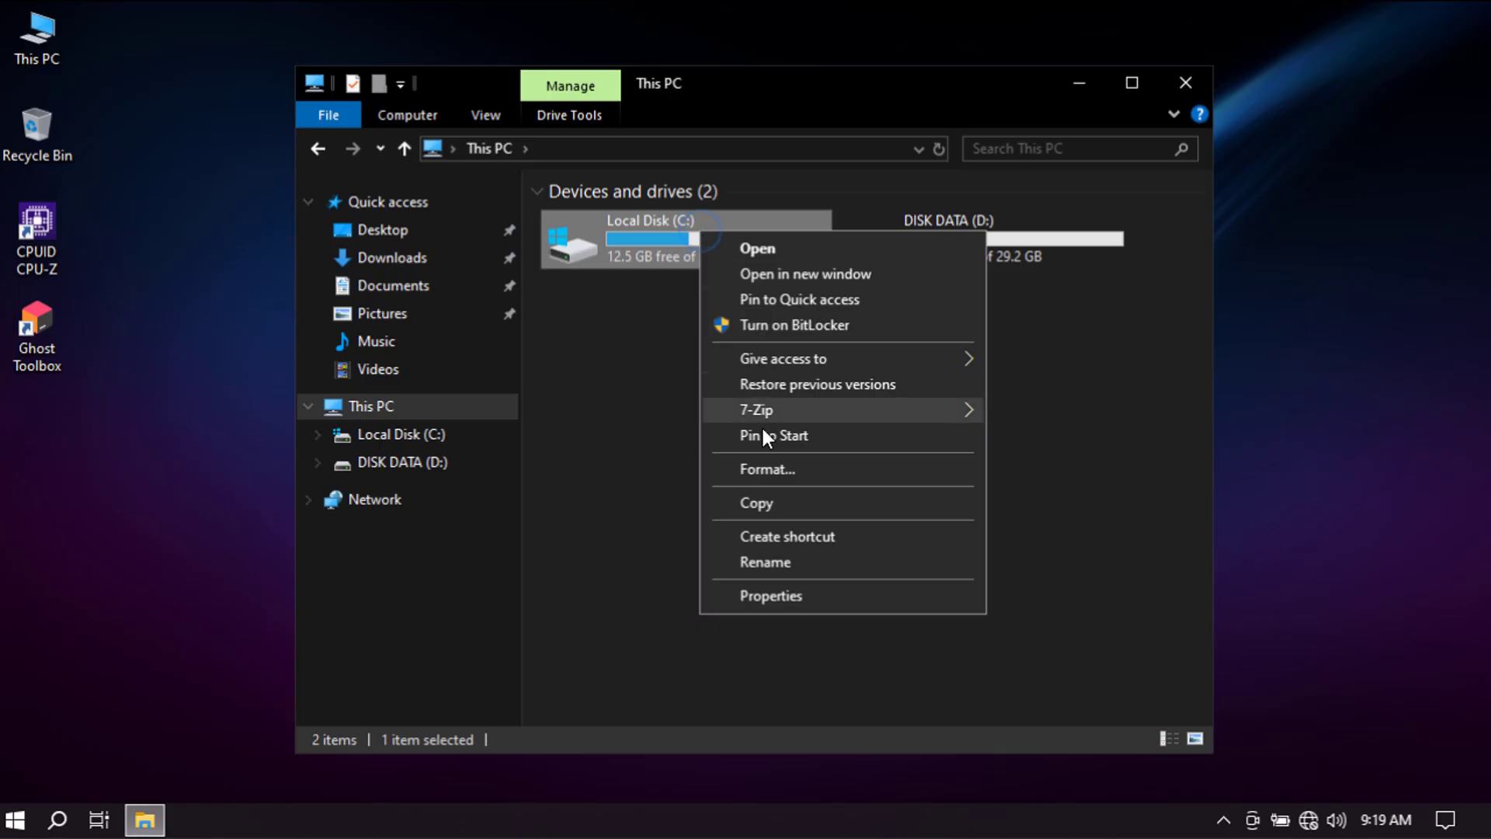
{"action": "left_click", "coordinate": [785, 593]}
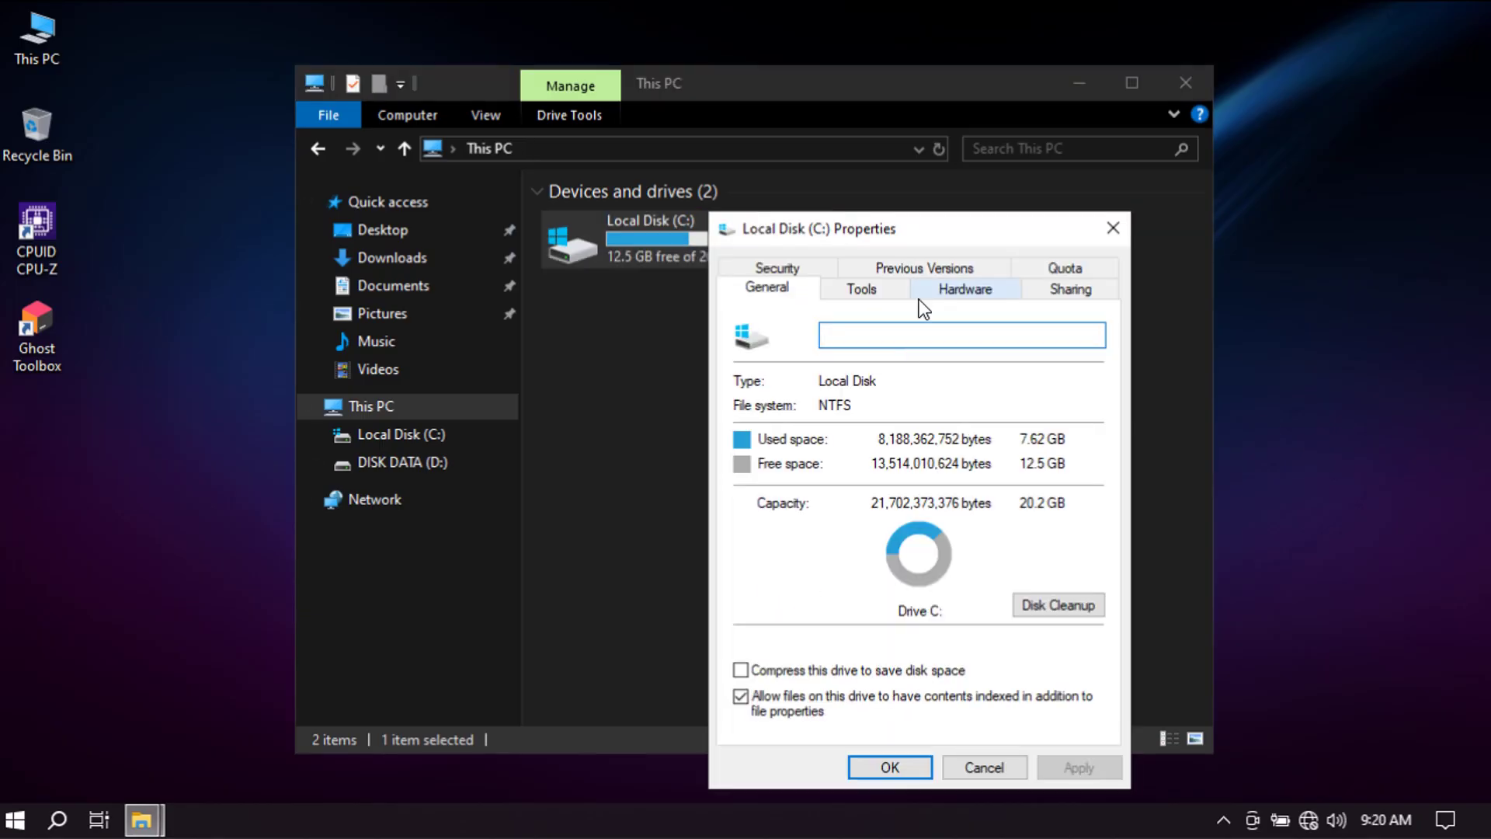
{"action": "left_click_drag", "start_coordinate": [914, 225], "coordinate": [771, 157]}
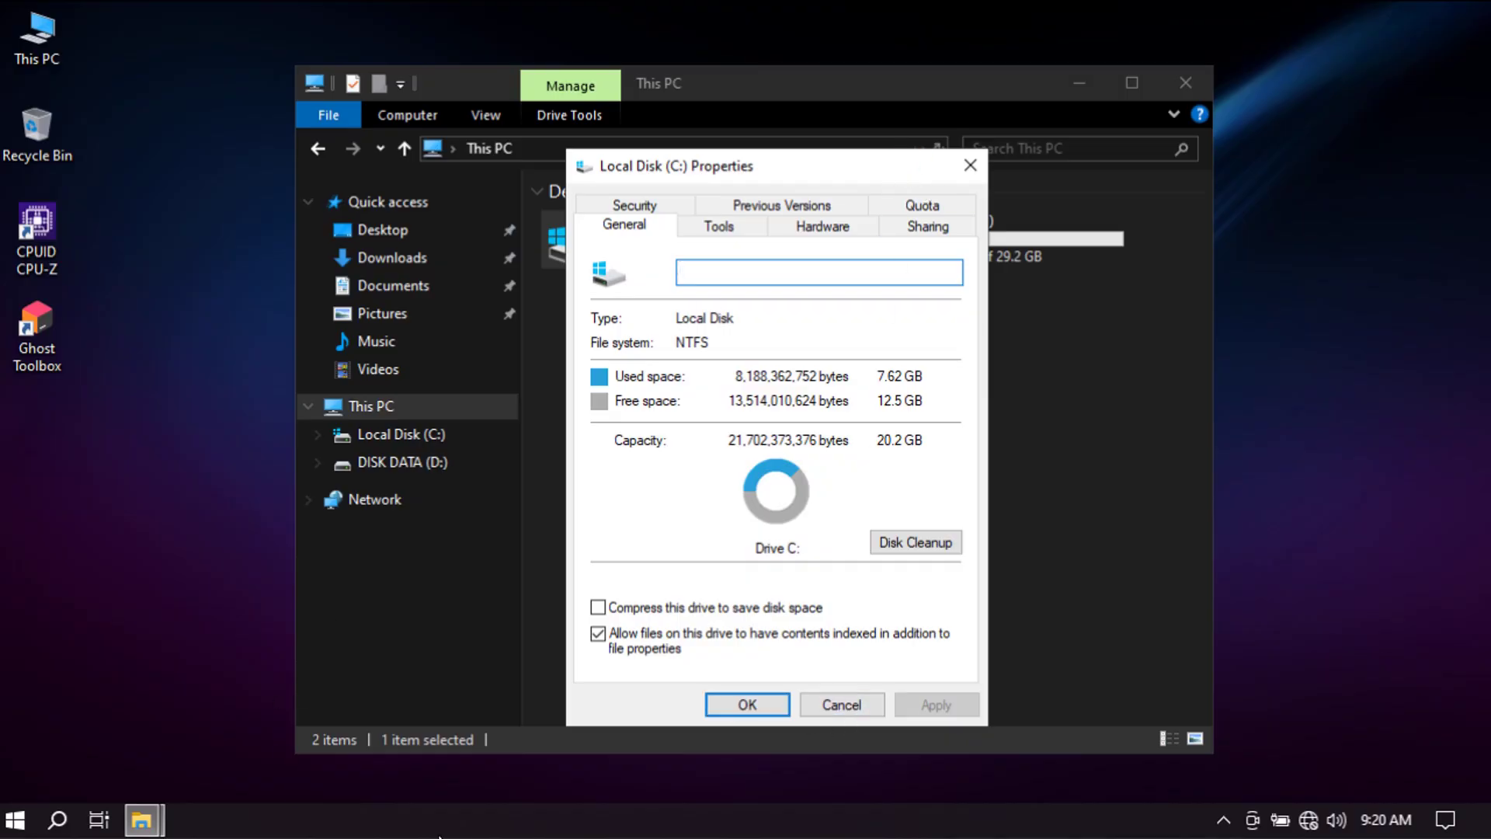
Step: Open Task Manager and examine the running apps, background processes and Windows processes
{"action": "right_click", "coordinate": [482, 824]}
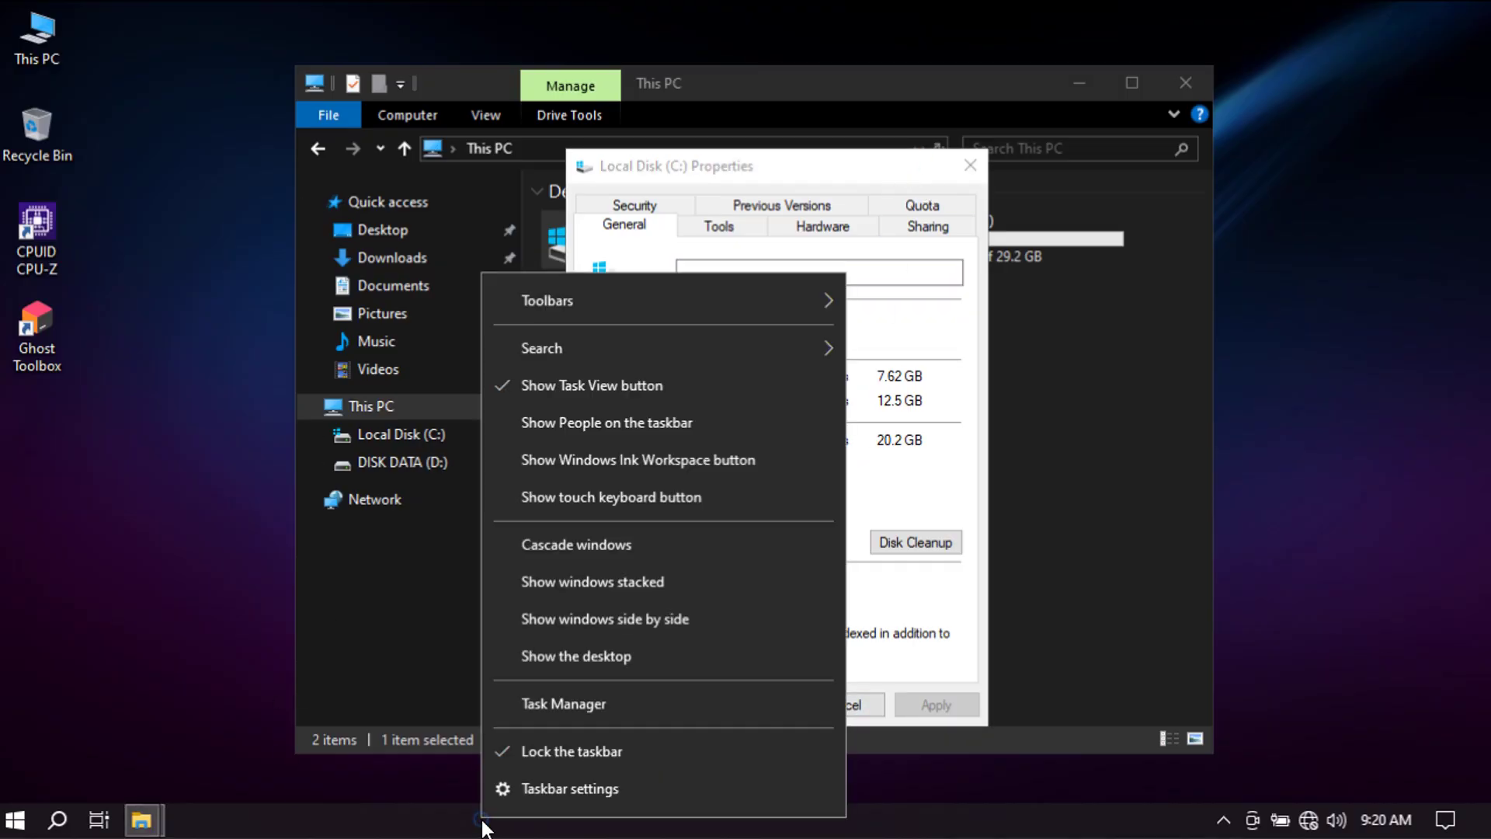
{"action": "left_click", "coordinate": [547, 705]}
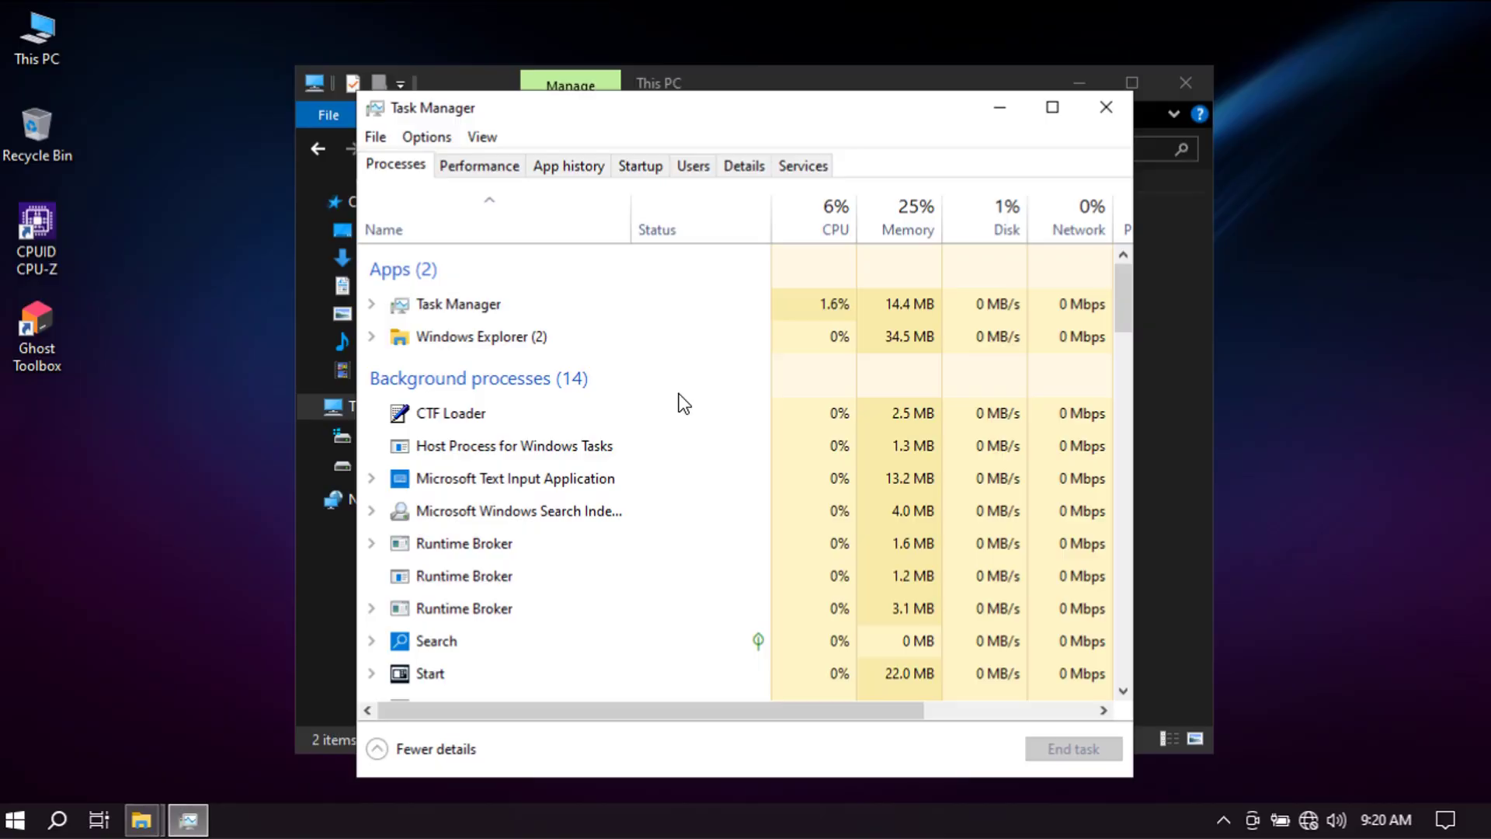
{"action": "scroll", "coordinate": [684, 408], "scroll_direction": "down", "scroll_amount": 3}
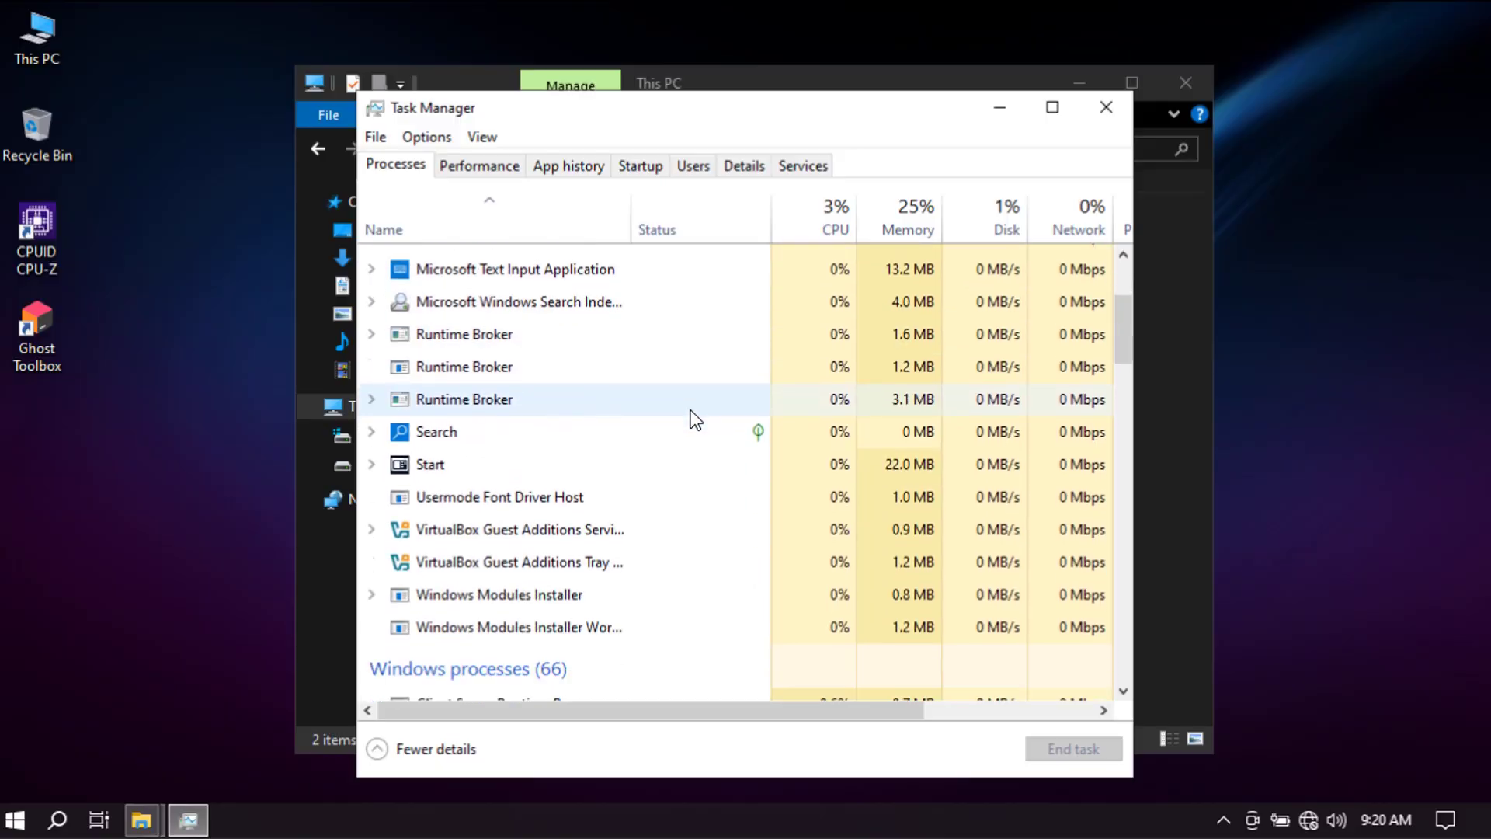
{"action": "scroll", "coordinate": [695, 419], "scroll_direction": "down", "scroll_amount": 3}
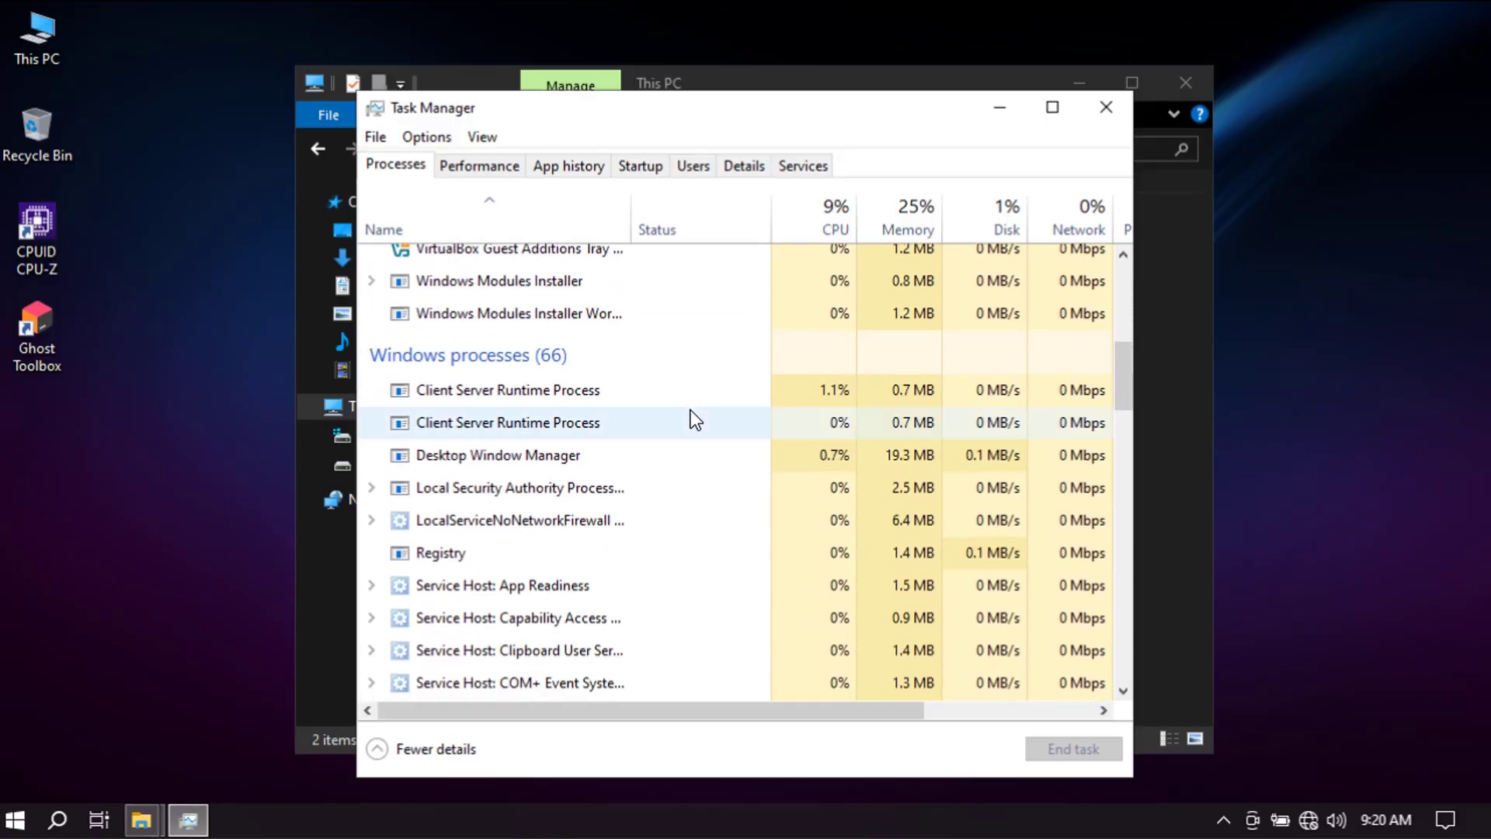
{"action": "scroll", "coordinate": [695, 420], "scroll_direction": "up", "scroll_amount": 8}
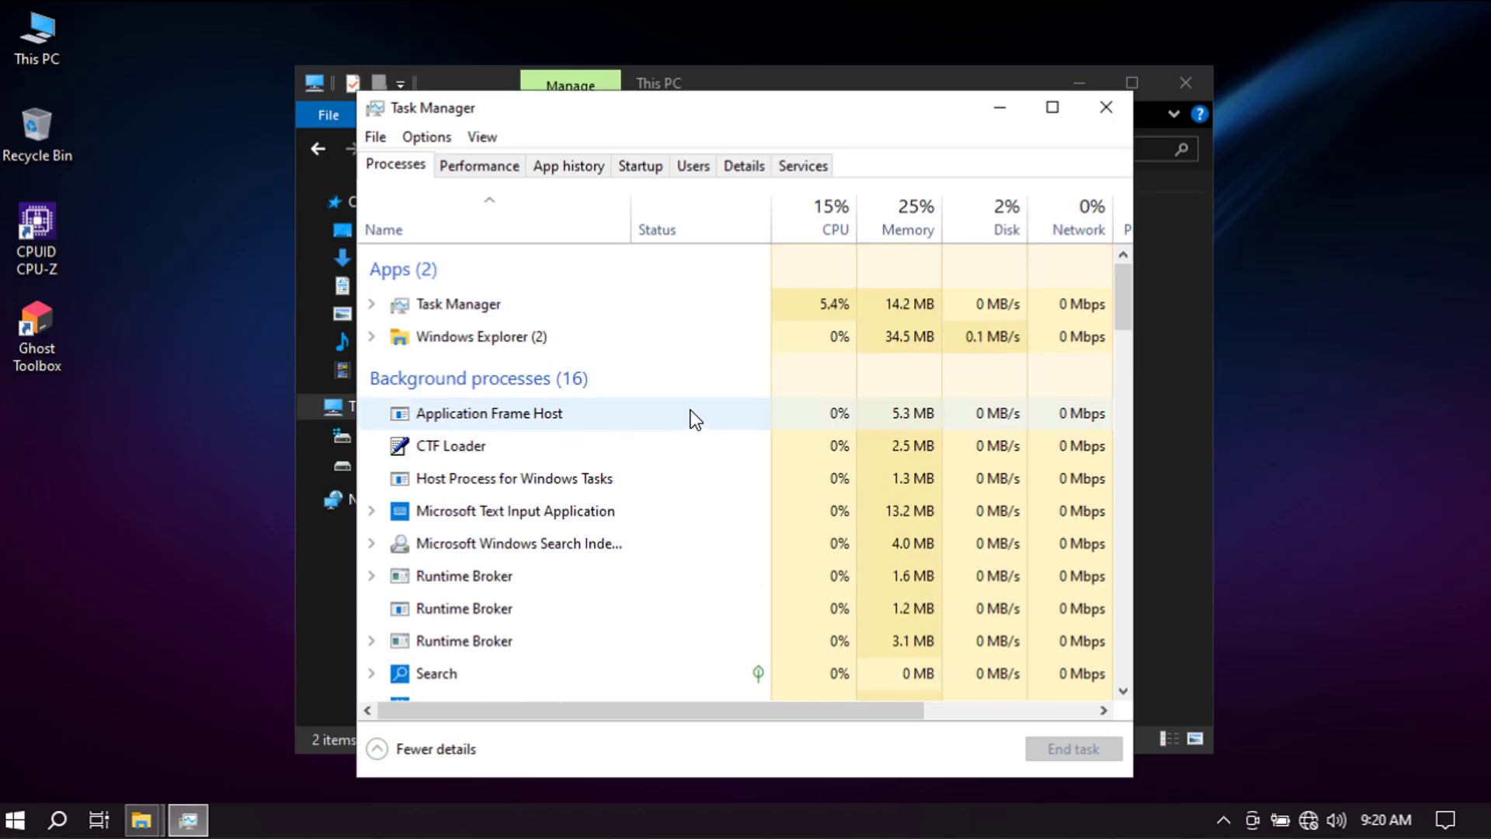
Step: Examine the CPU and memory performance graphs, and move Task Manager aside to uncover the desktop
{"action": "left_click", "coordinate": [477, 168]}
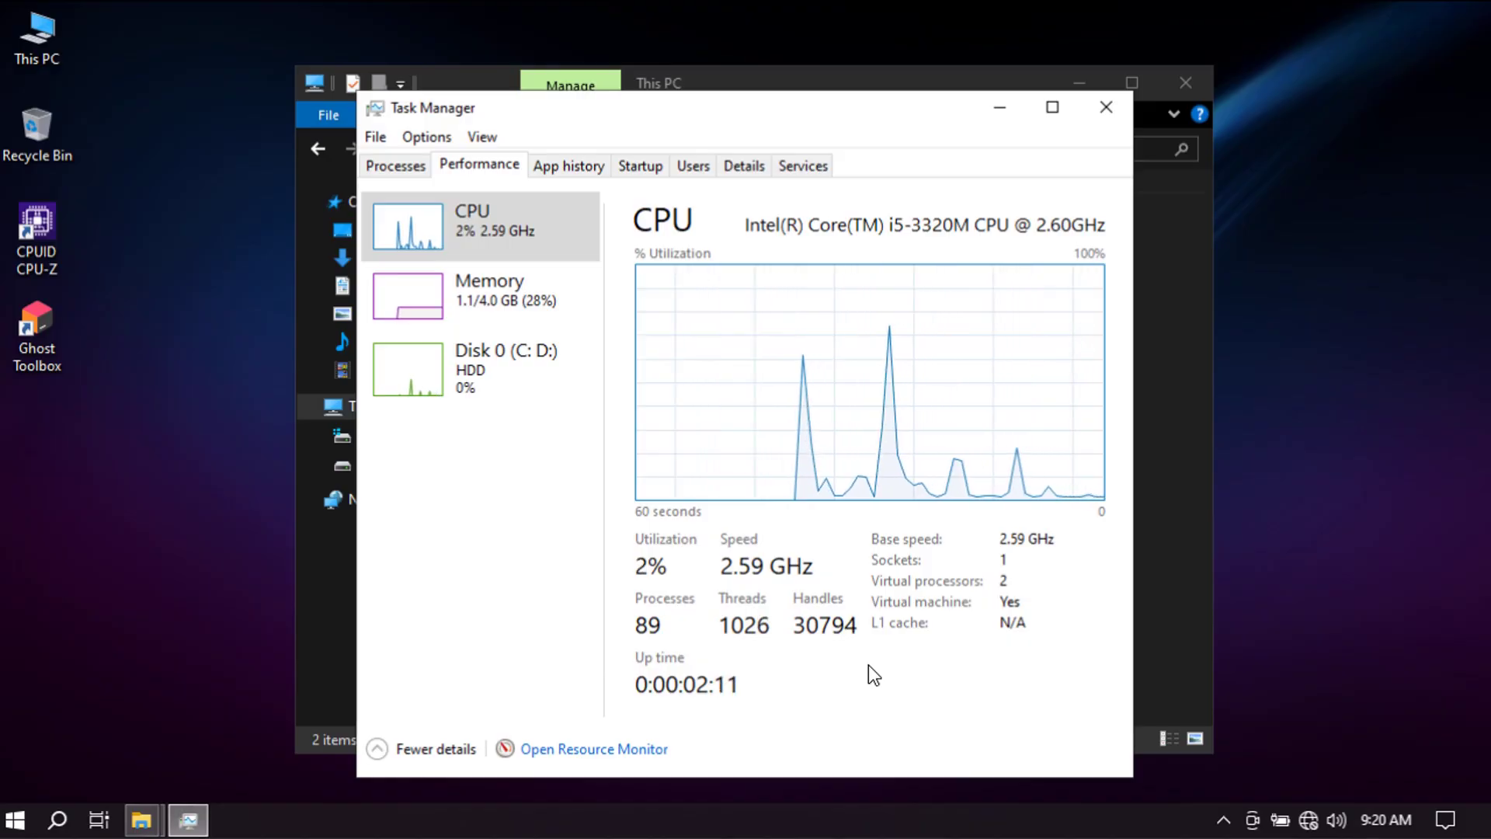
{"action": "left_click", "coordinate": [513, 303]}
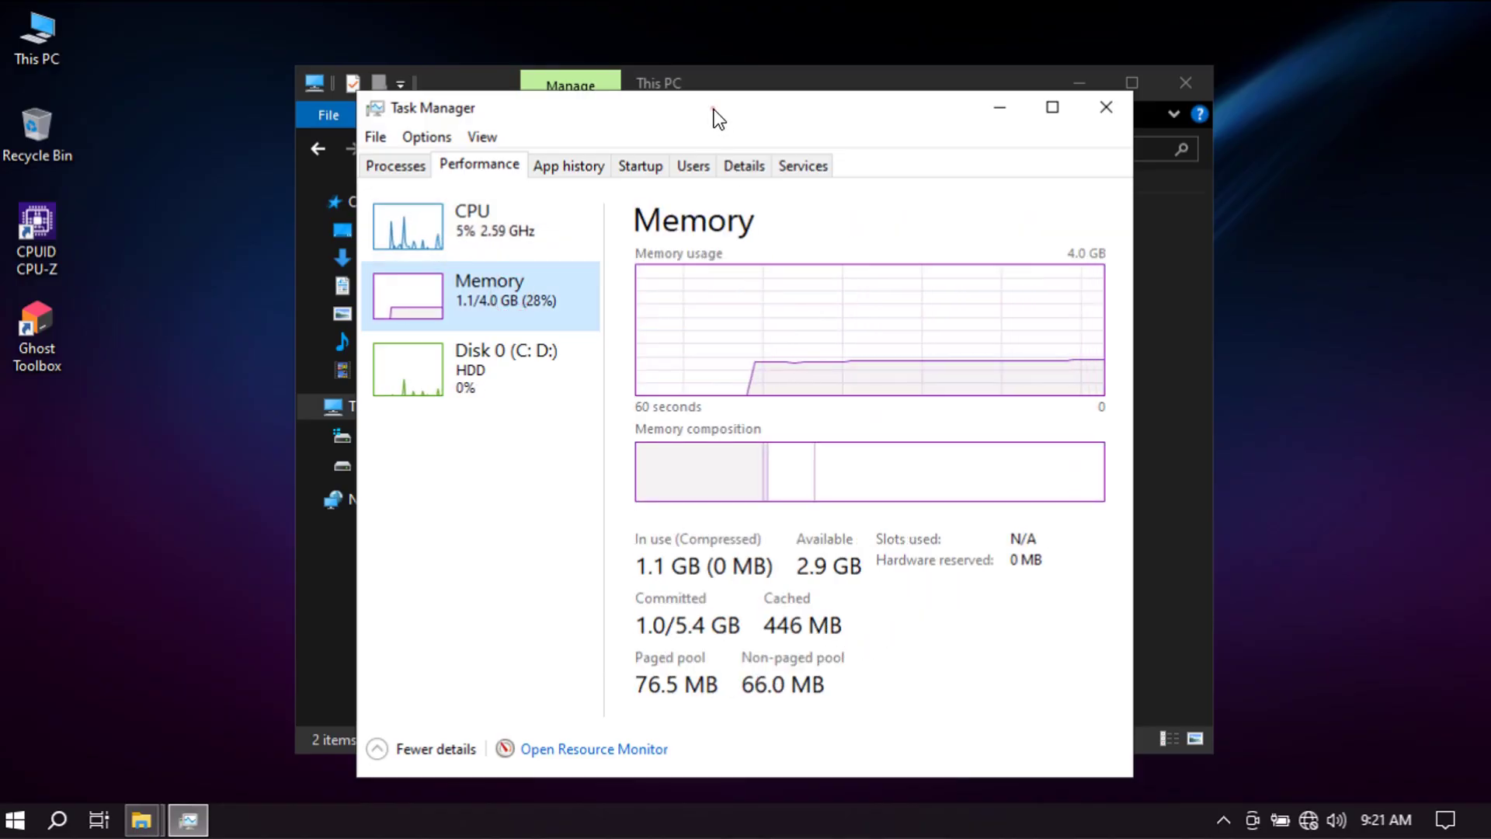
{"action": "left_click_drag", "start_coordinate": [713, 109], "coordinate": [1017, 76]}
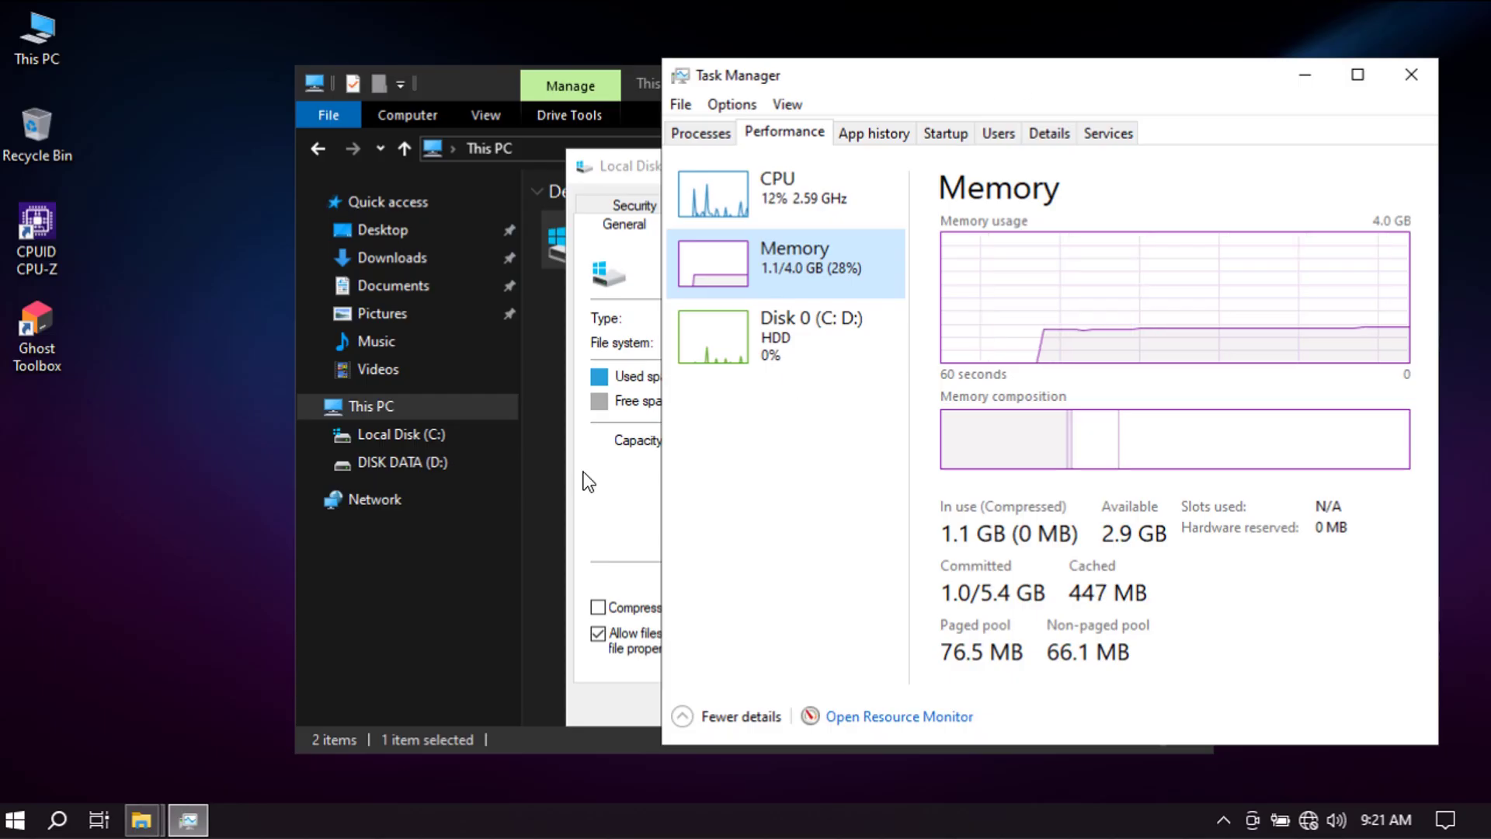
Step: Run Ghost Mode's Reduce Memory command from the desktop to free up RAM
{"action": "right_click", "coordinate": [160, 441]}
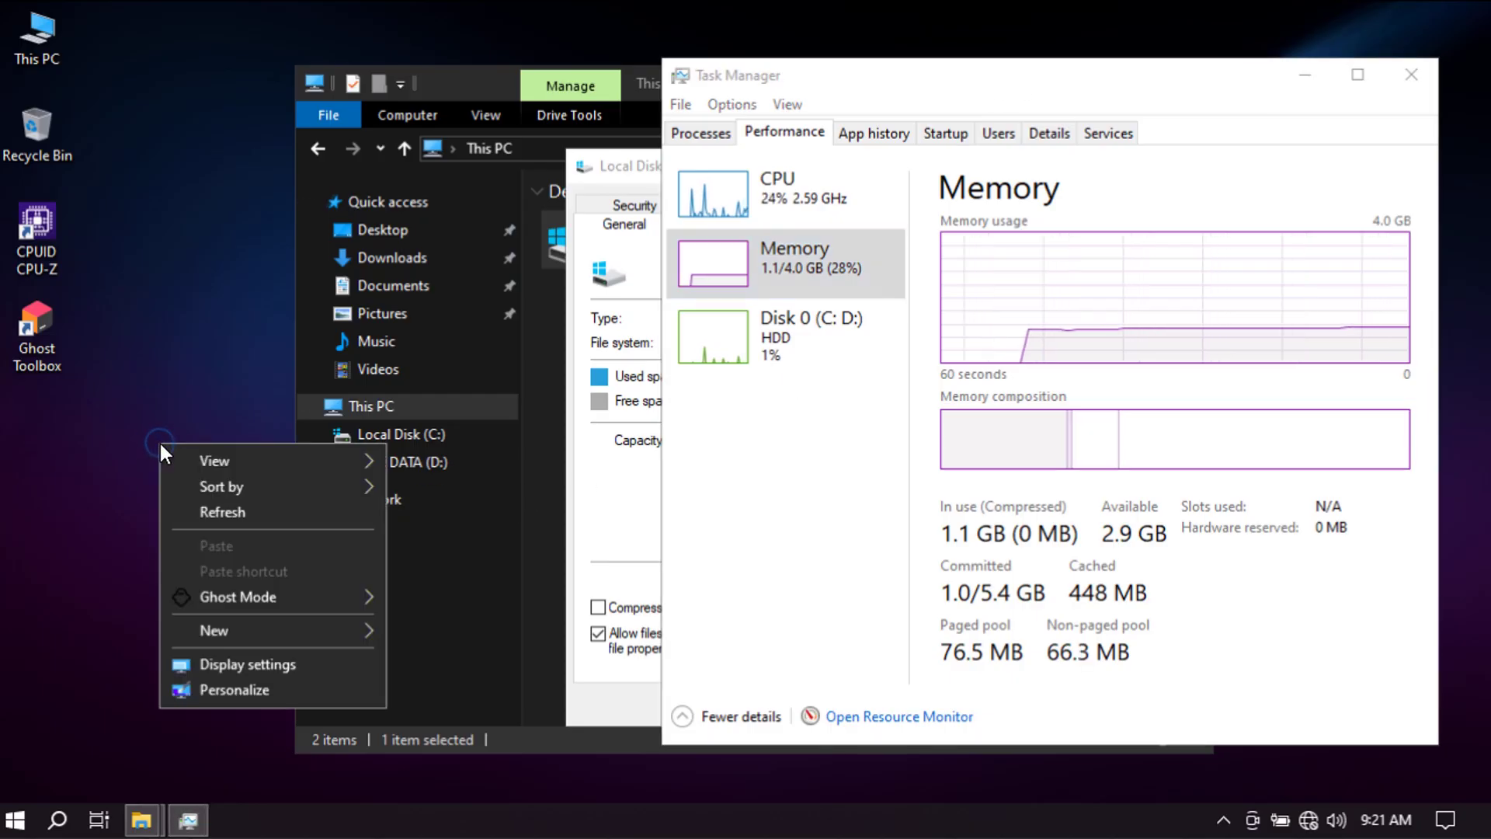
{"action": "mouse_move", "coordinate": [306, 597]}
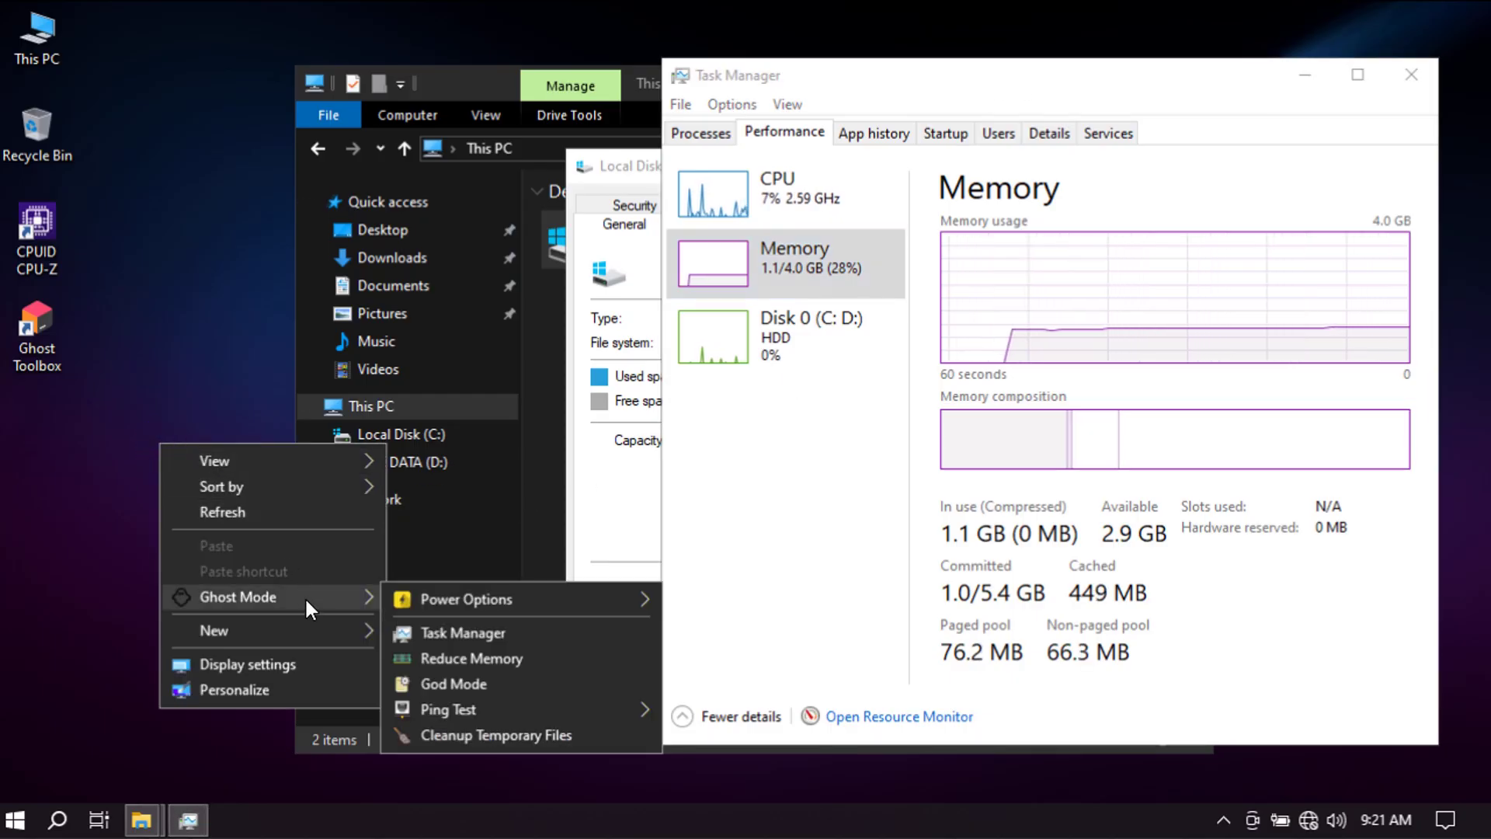
{"action": "left_click", "coordinate": [469, 656]}
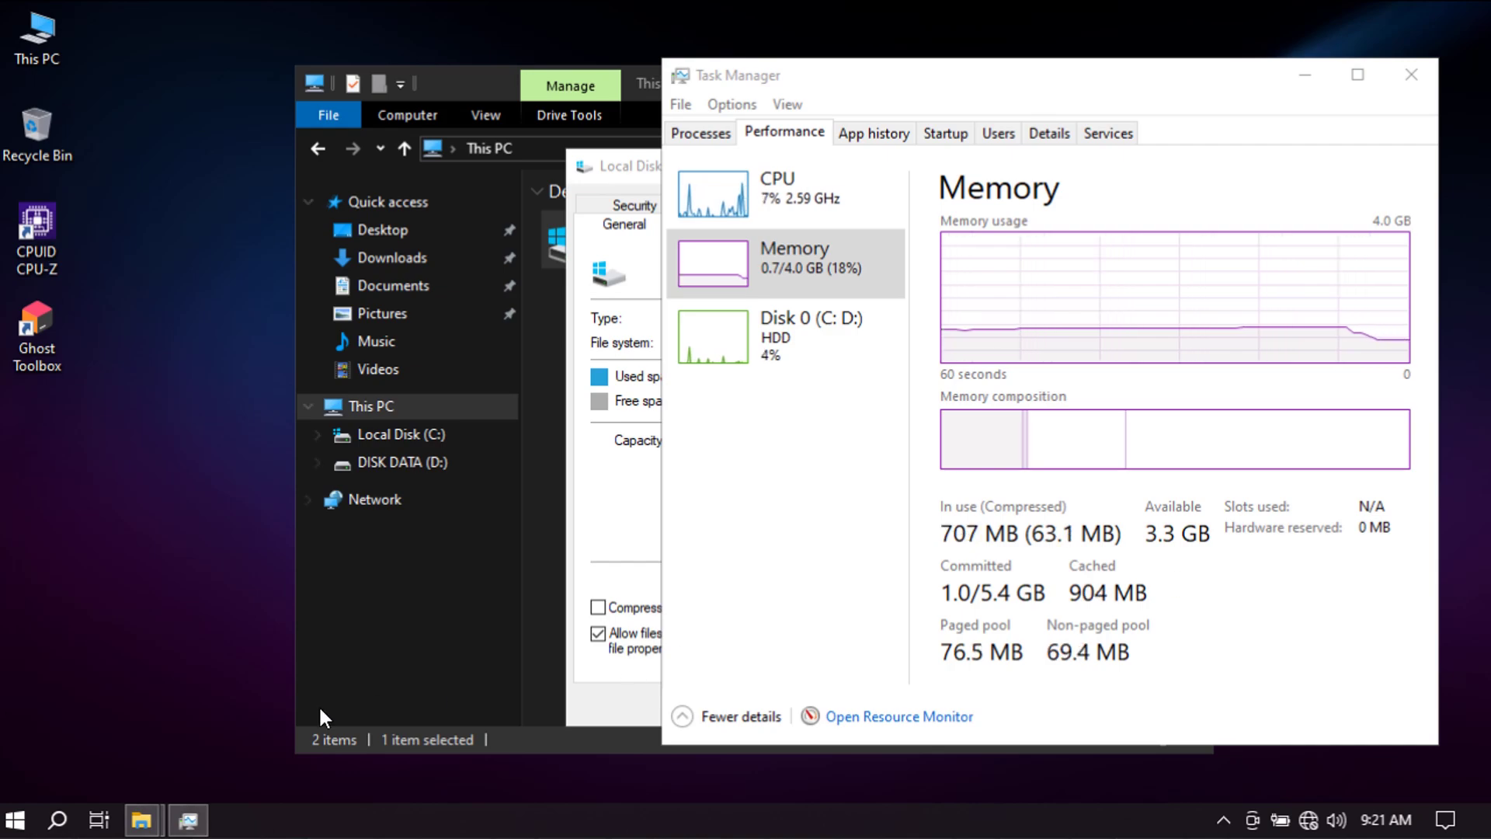
Step: Search for winver and run it to check the installed Windows version and build
{"action": "left_click", "coordinate": [58, 820]}
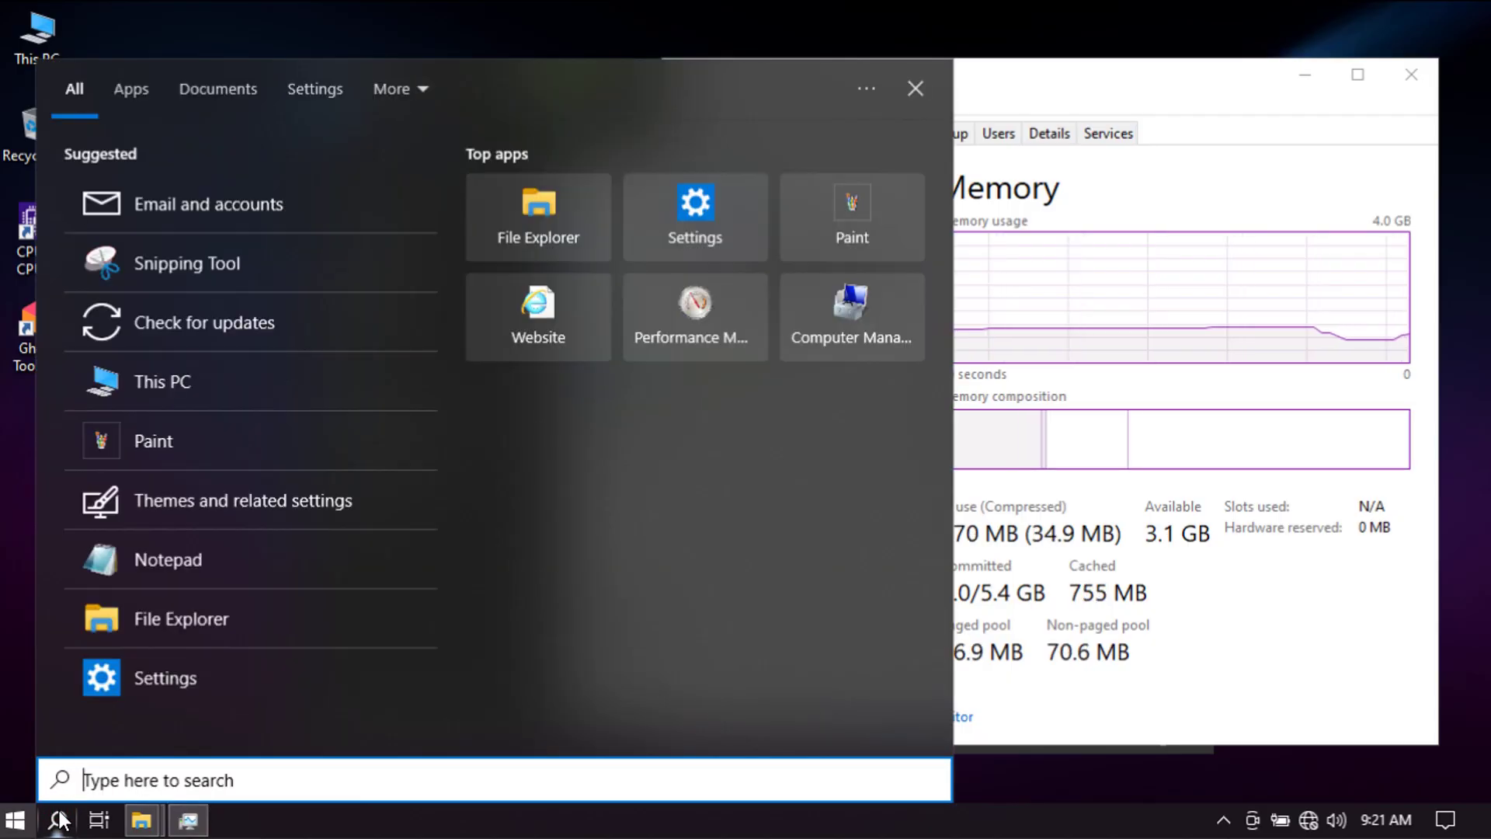
{"action": "type", "text": "winver"}
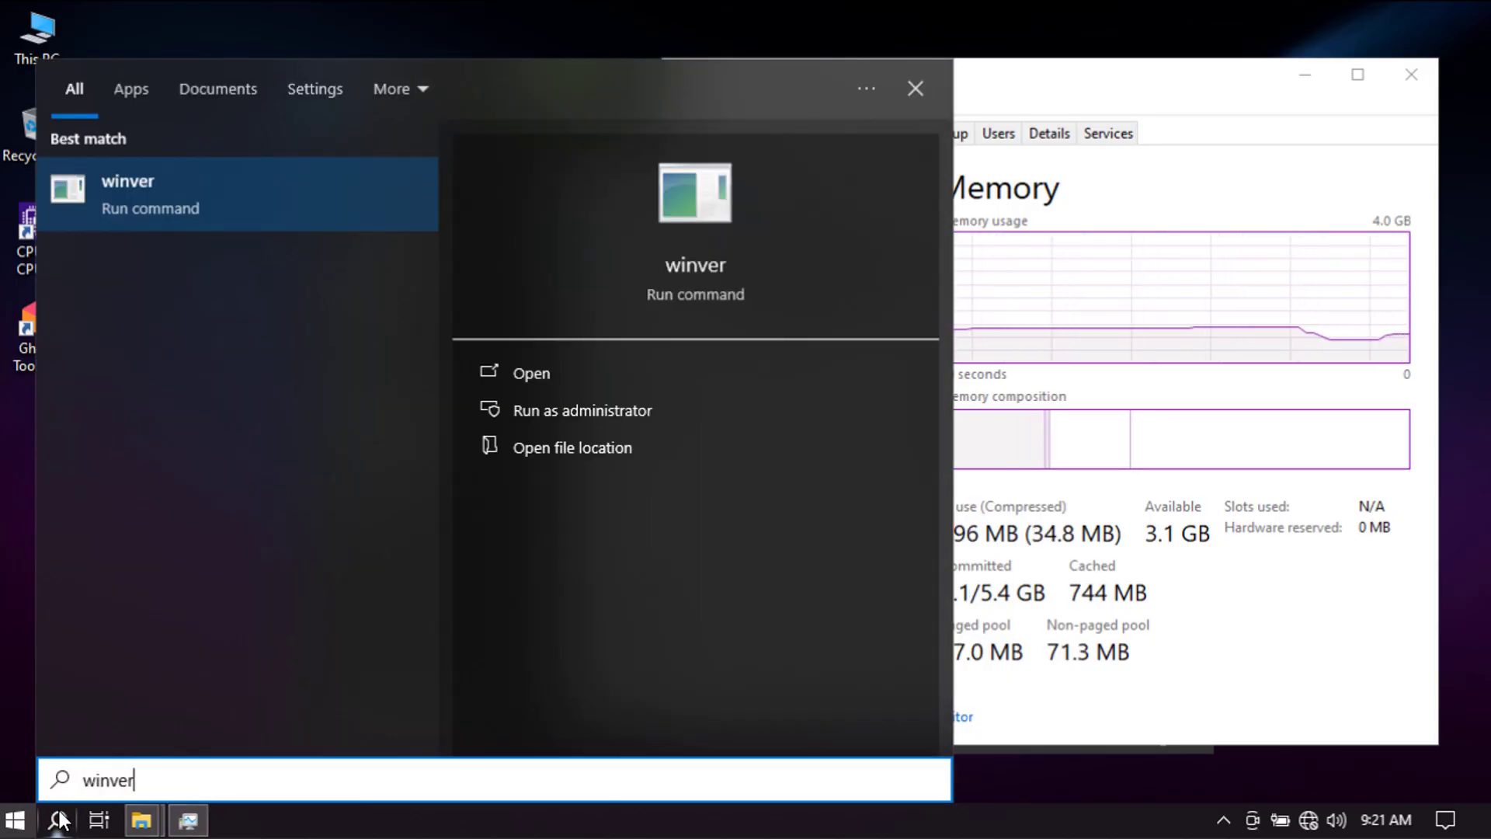
{"action": "key", "text": "Return"}
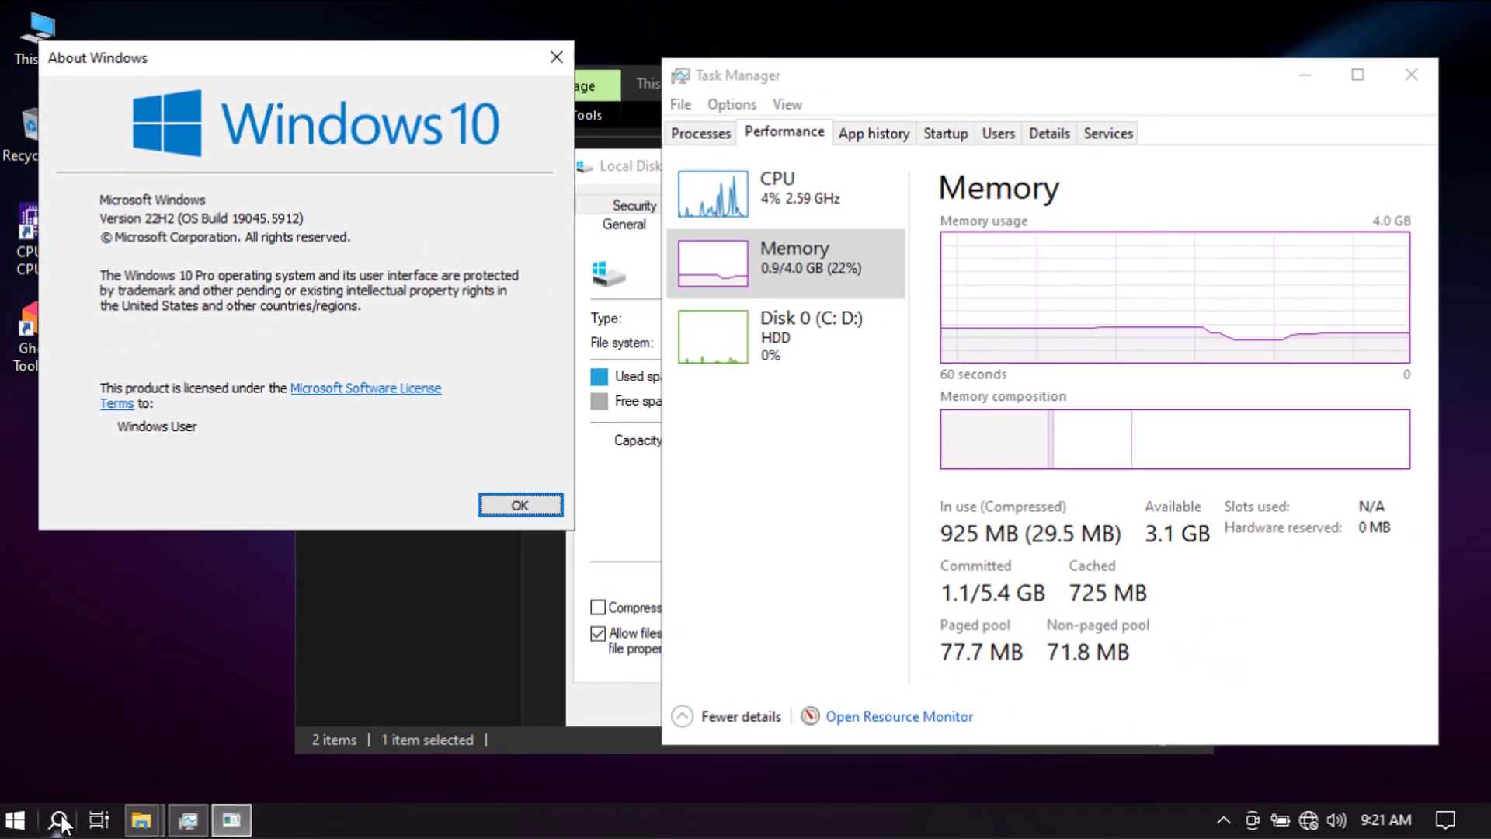
Step: Search for "advanced sys" and open the advanced system settings
{"action": "left_click", "coordinate": [59, 820]}
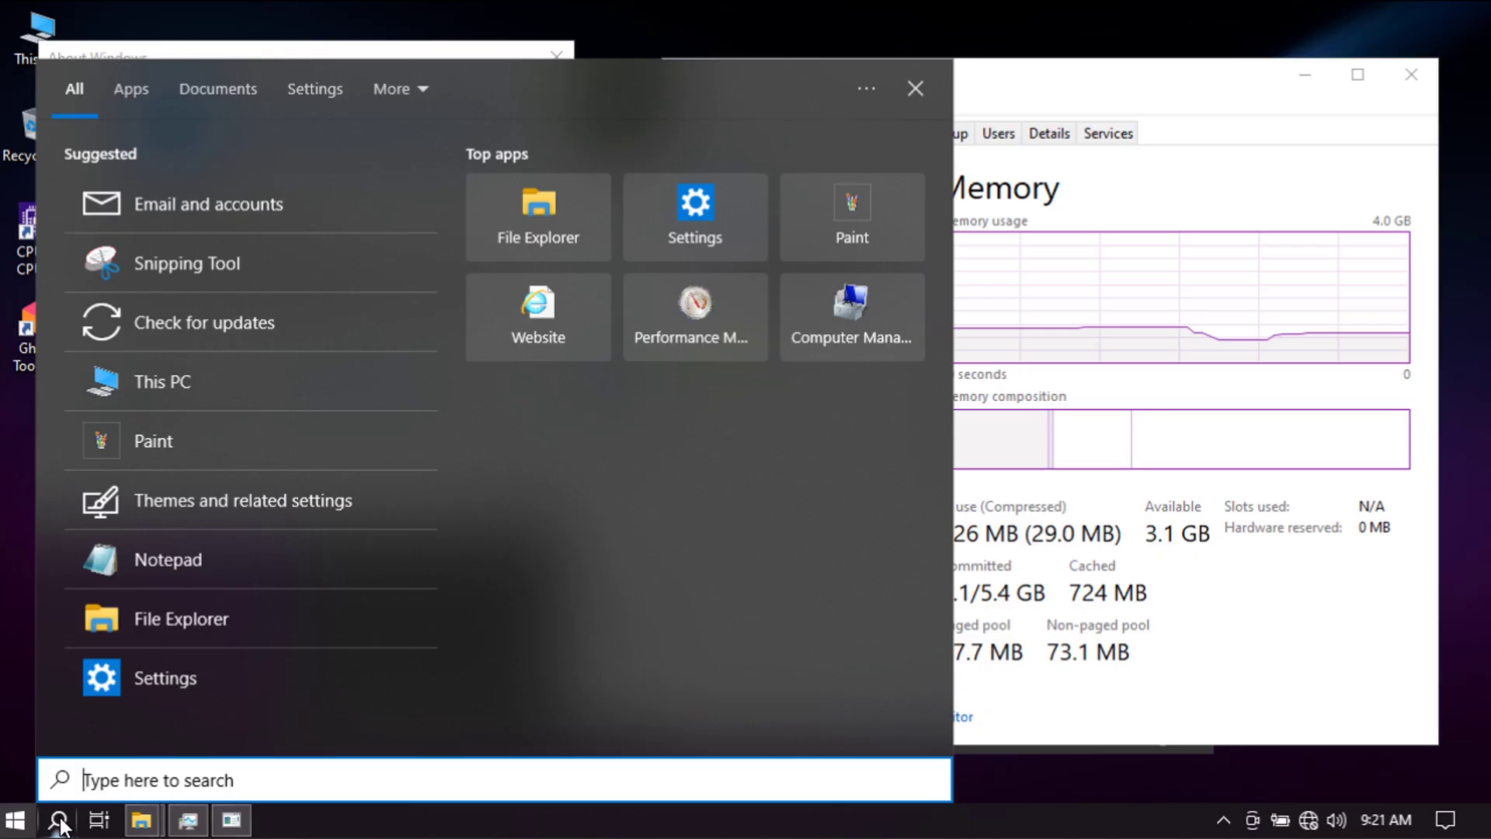
{"action": "type", "text": "ad"}
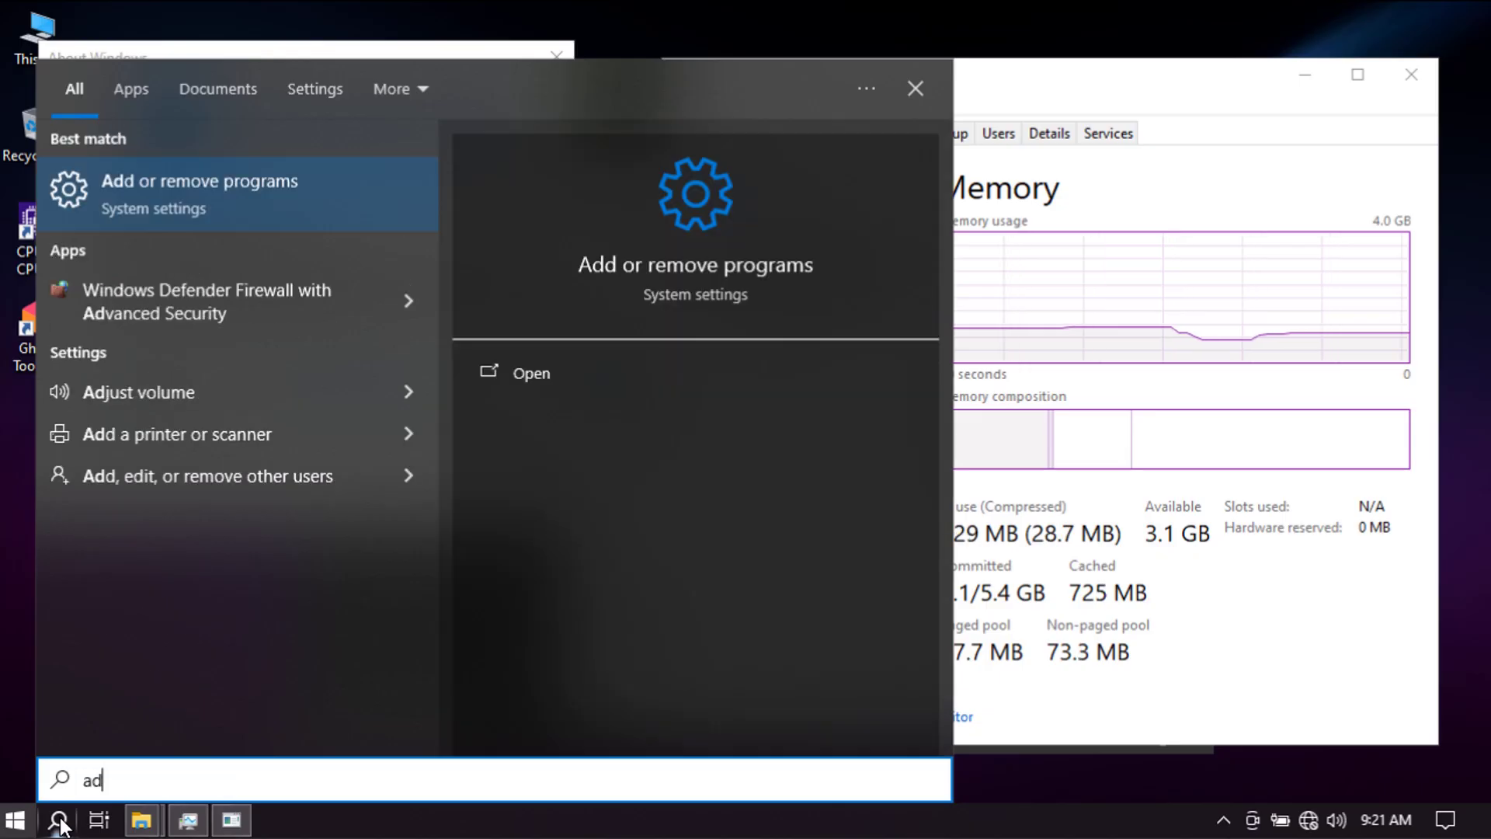
{"action": "type", "text": "vanced"}
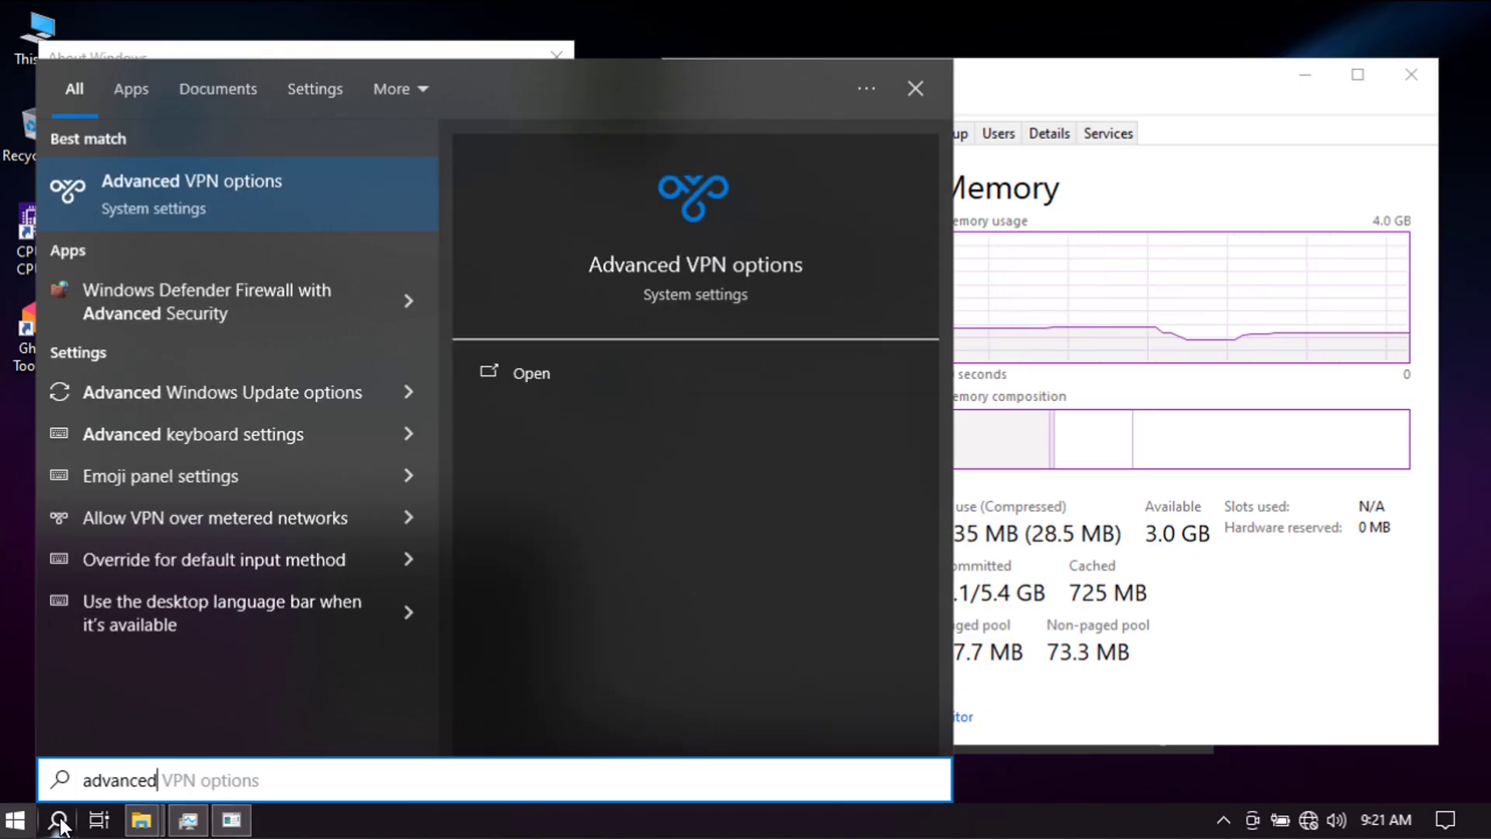
{"action": "type", "text": " sys"}
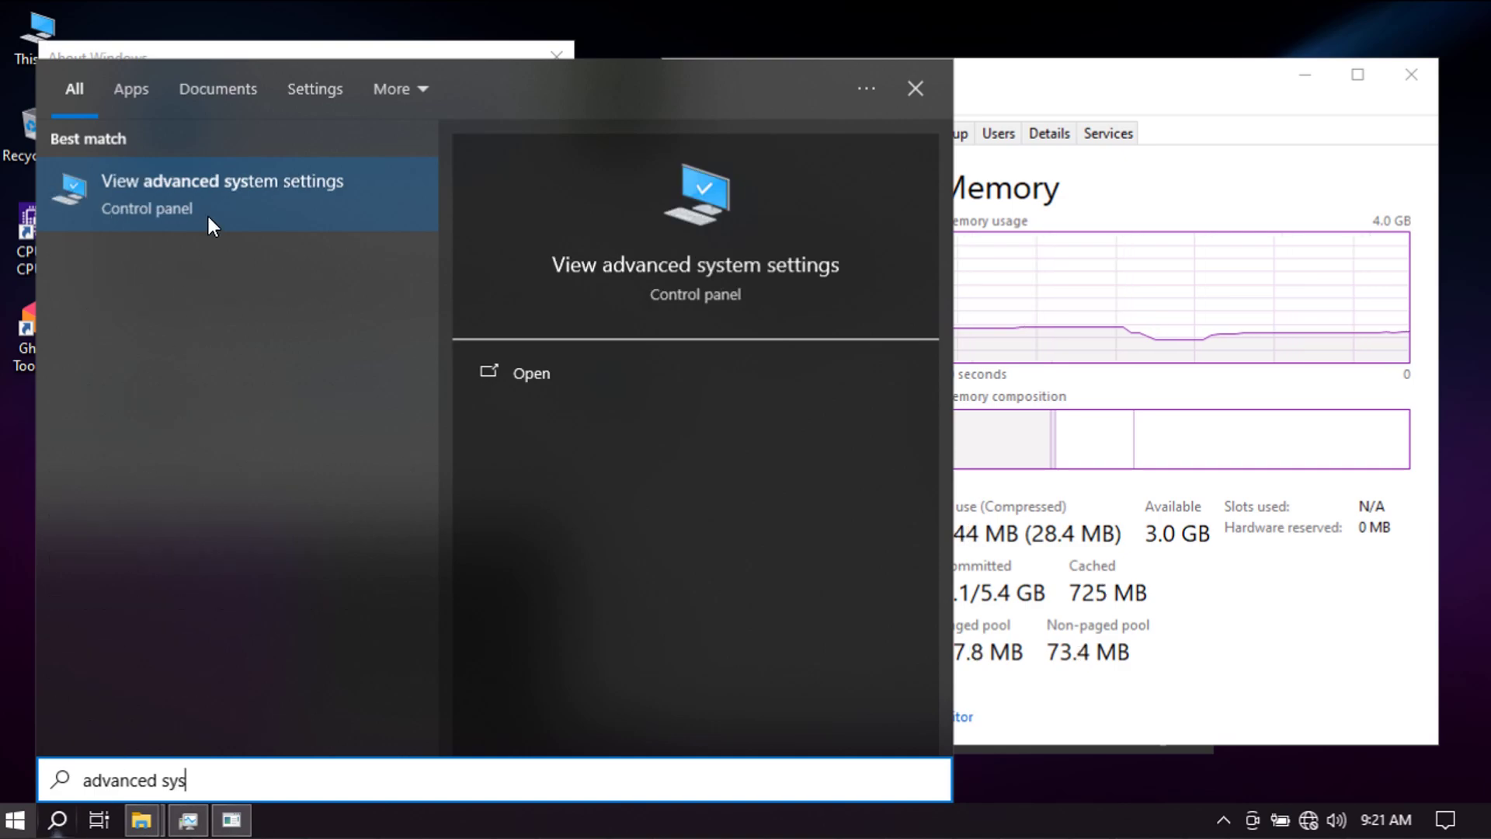
{"action": "left_click", "coordinate": [218, 192]}
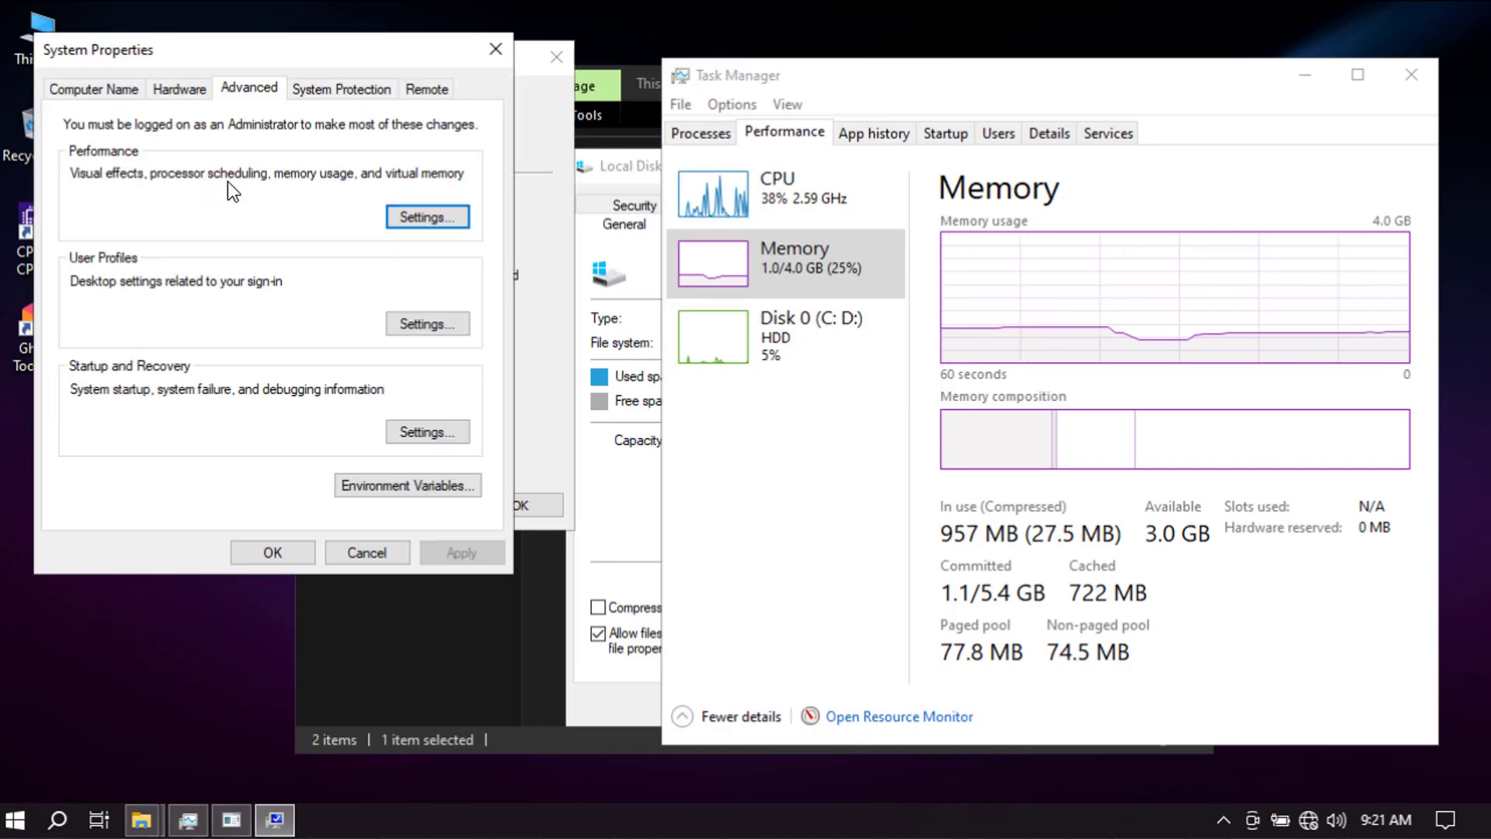
Step: Set the Windows visual effects to "Adjust for best appearance" in Performance Options and apply the change
{"action": "left_click", "coordinate": [411, 214]}
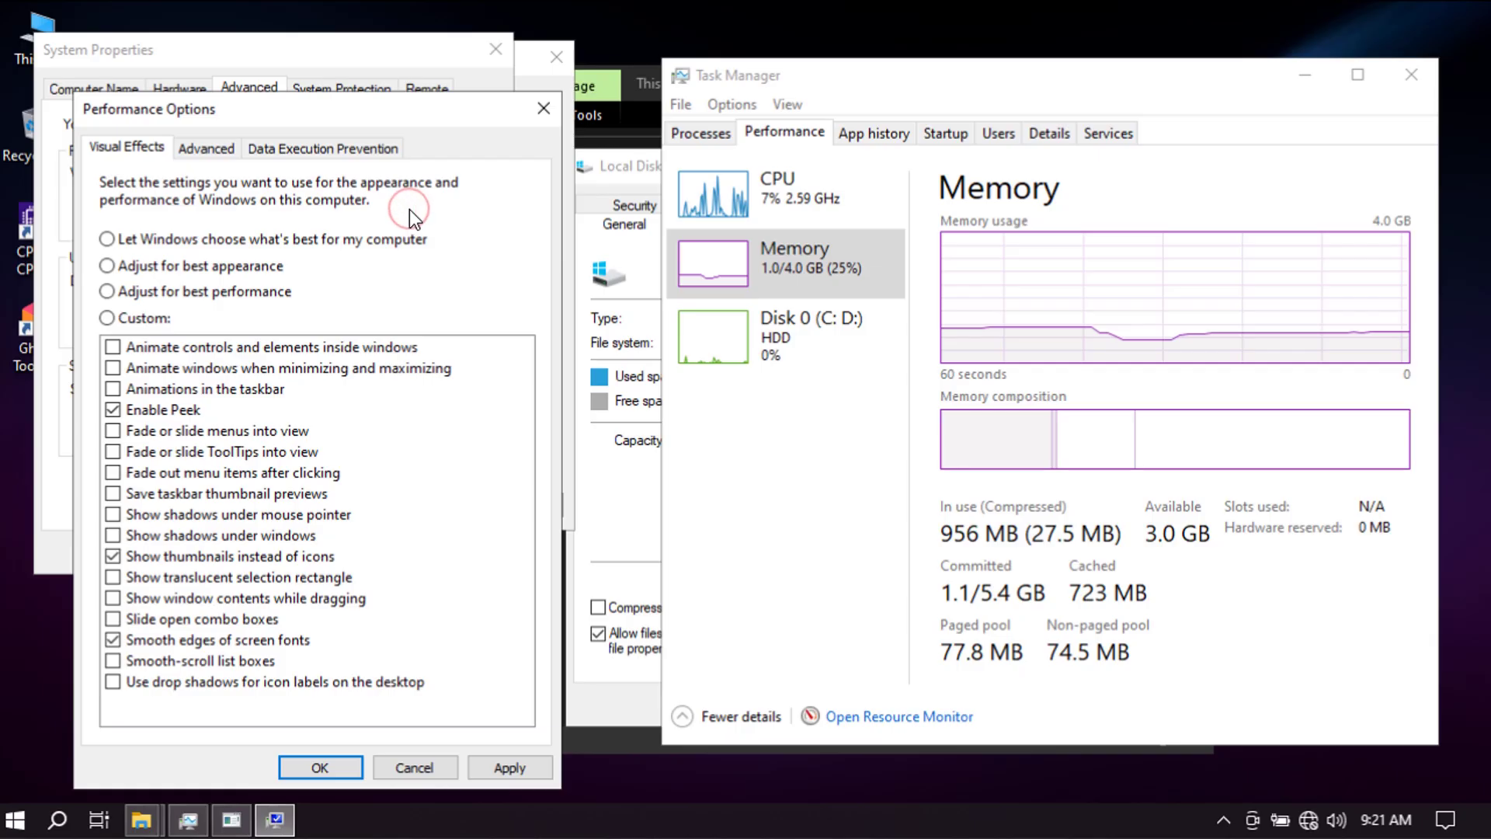
{"action": "left_click", "coordinate": [115, 267]}
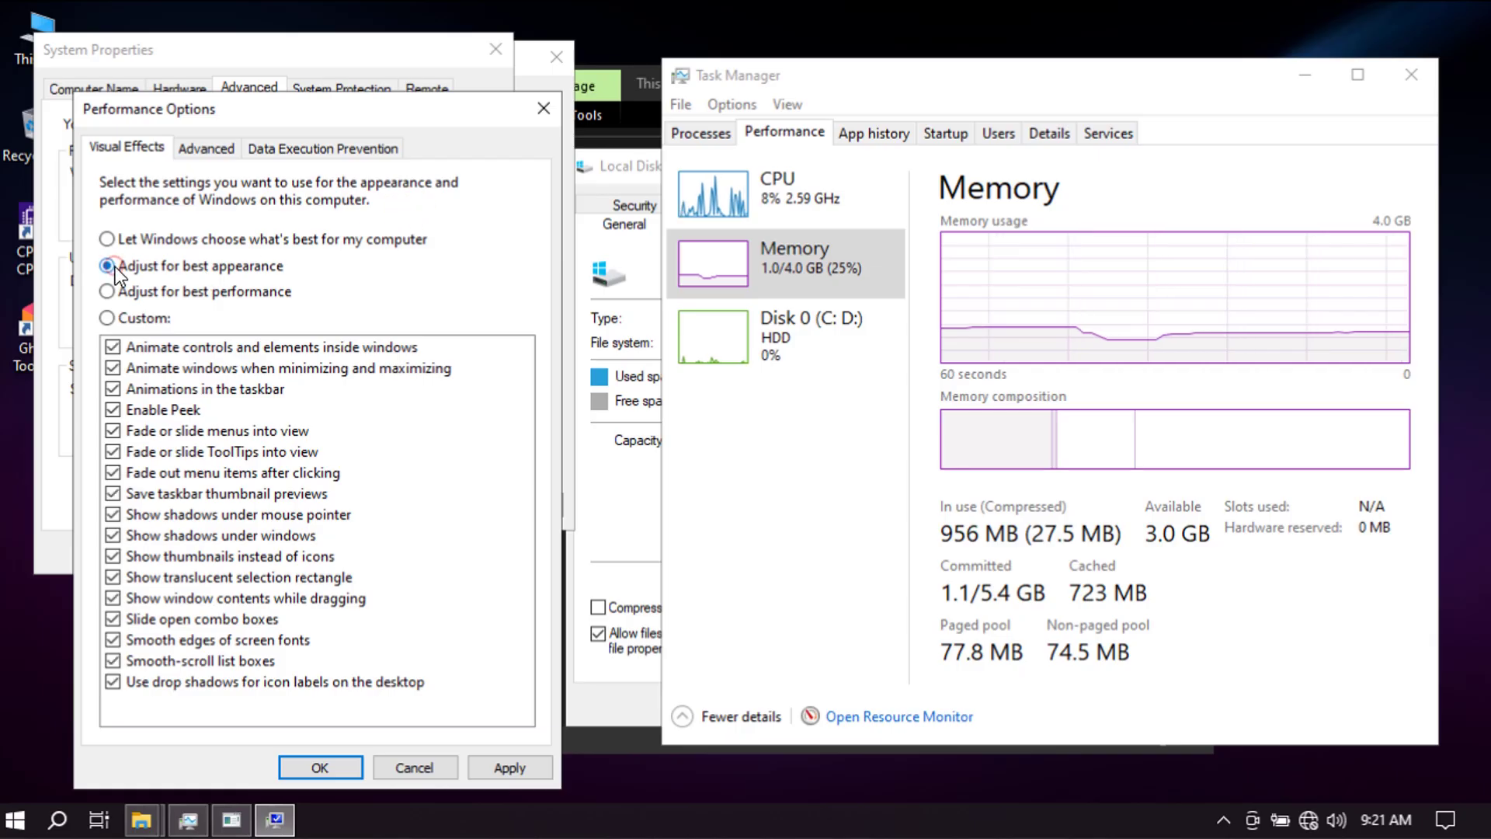
{"action": "left_click", "coordinate": [505, 764]}
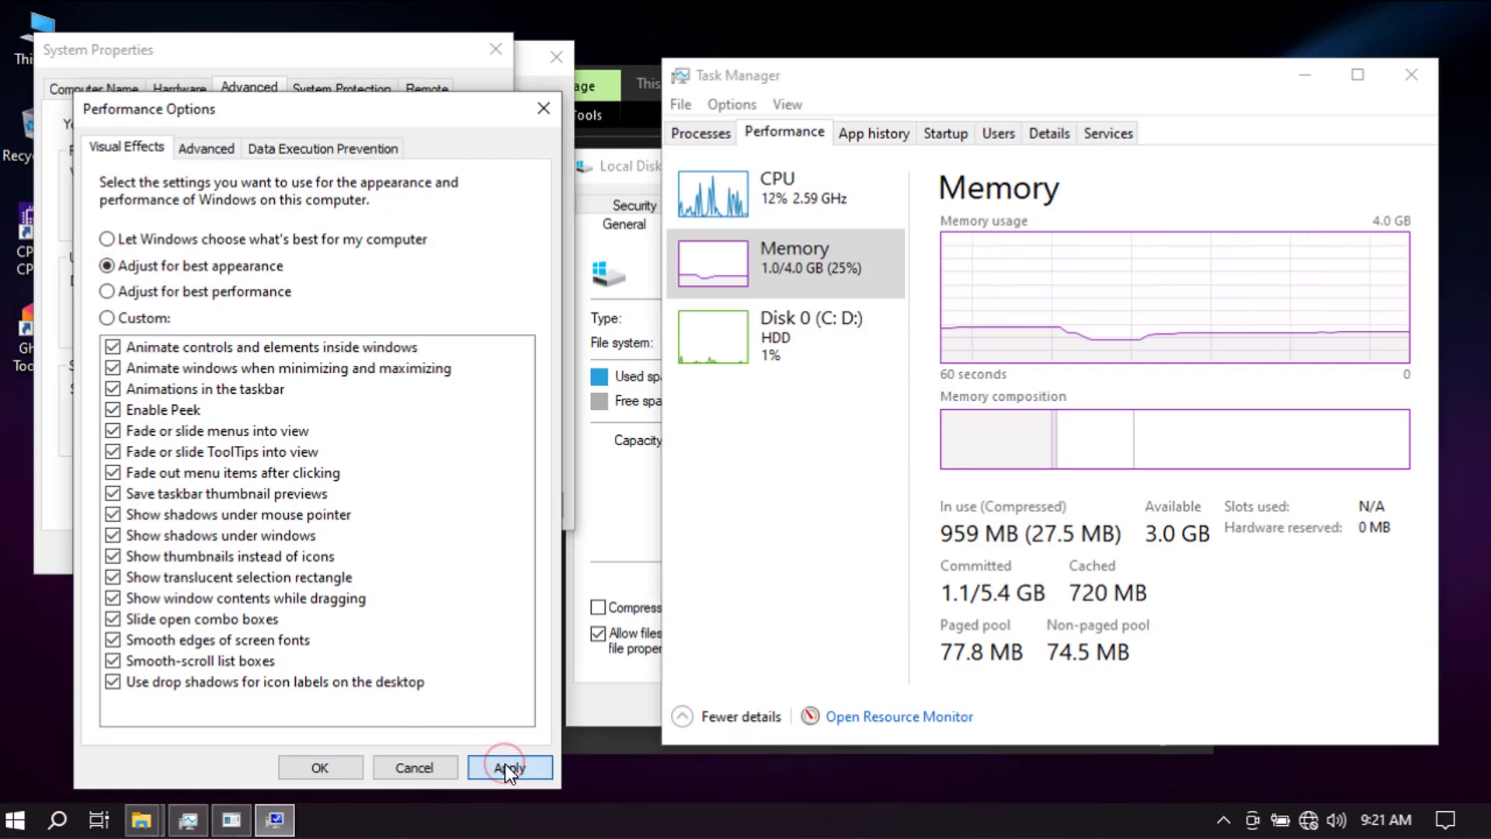
{"action": "left_click", "coordinate": [314, 763]}
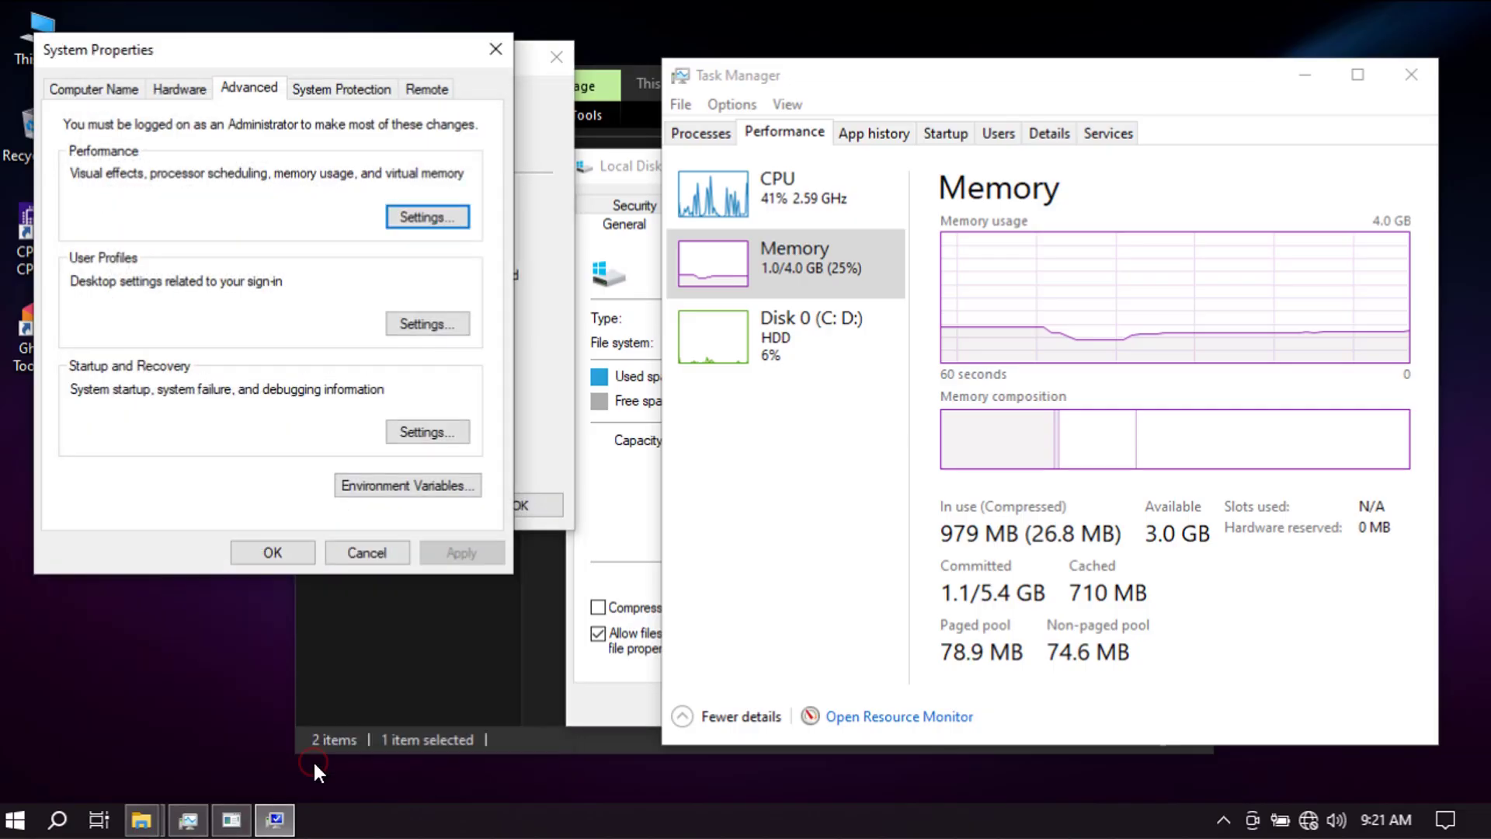
Step: Turn off automatic paging file management for all drives and set drive C: to System managed size in the virtual memory settings
{"action": "left_click", "coordinate": [419, 213]}
{"action": "left_click", "coordinate": [222, 153]}
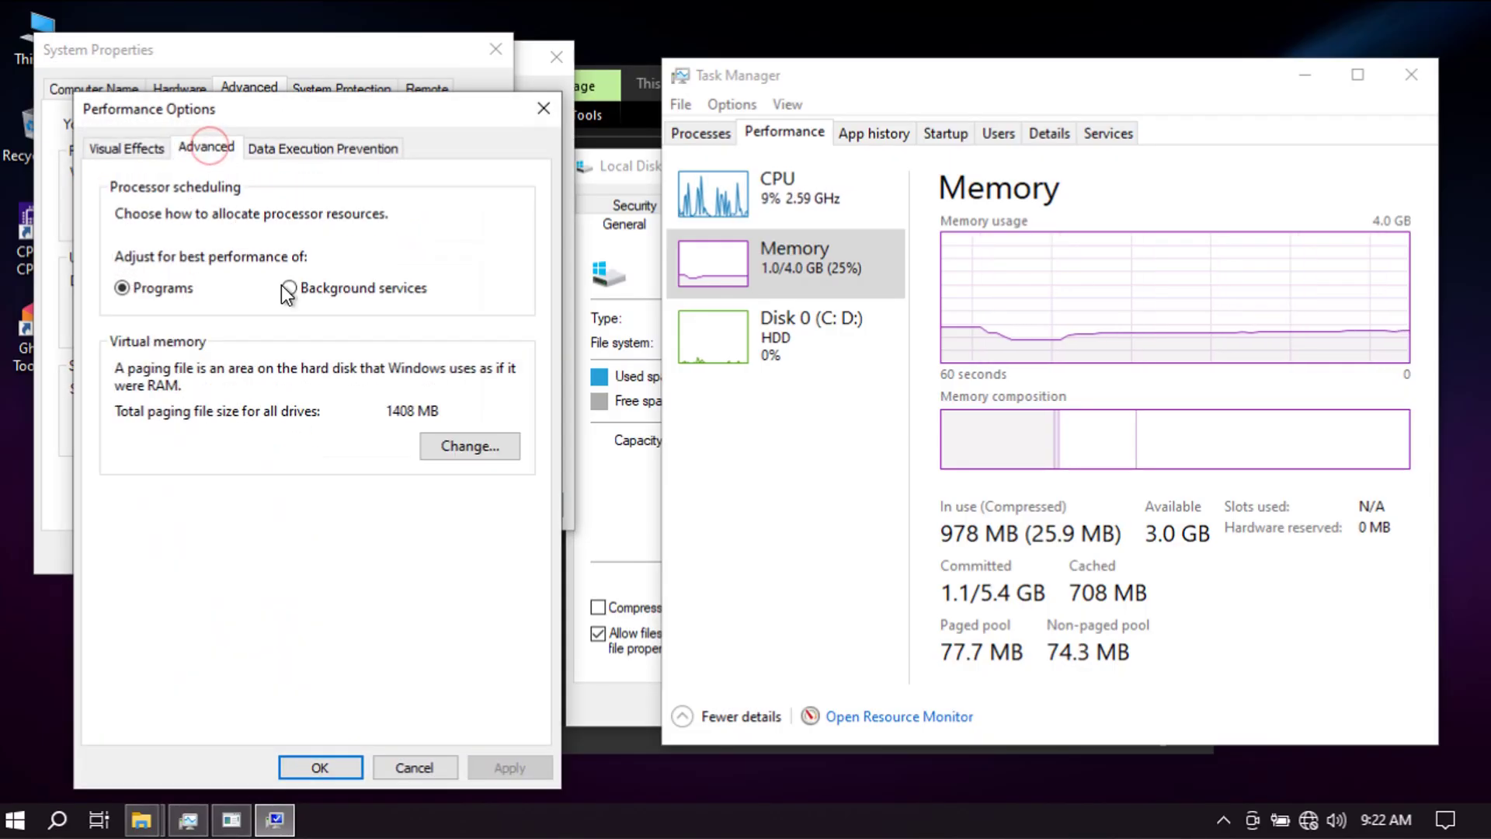
{"action": "left_click", "coordinate": [456, 448]}
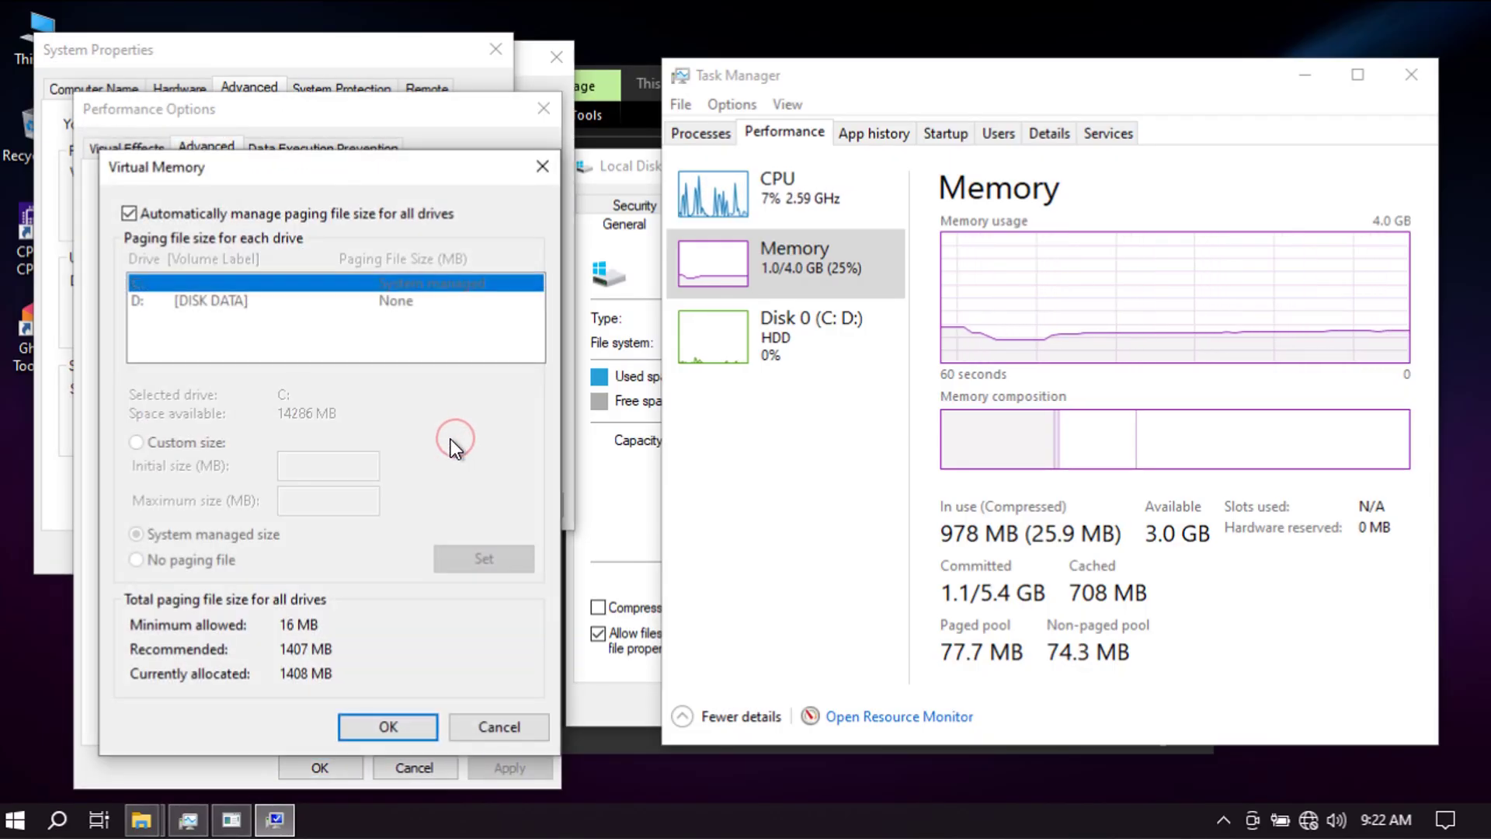
{"action": "left_click", "coordinate": [138, 213]}
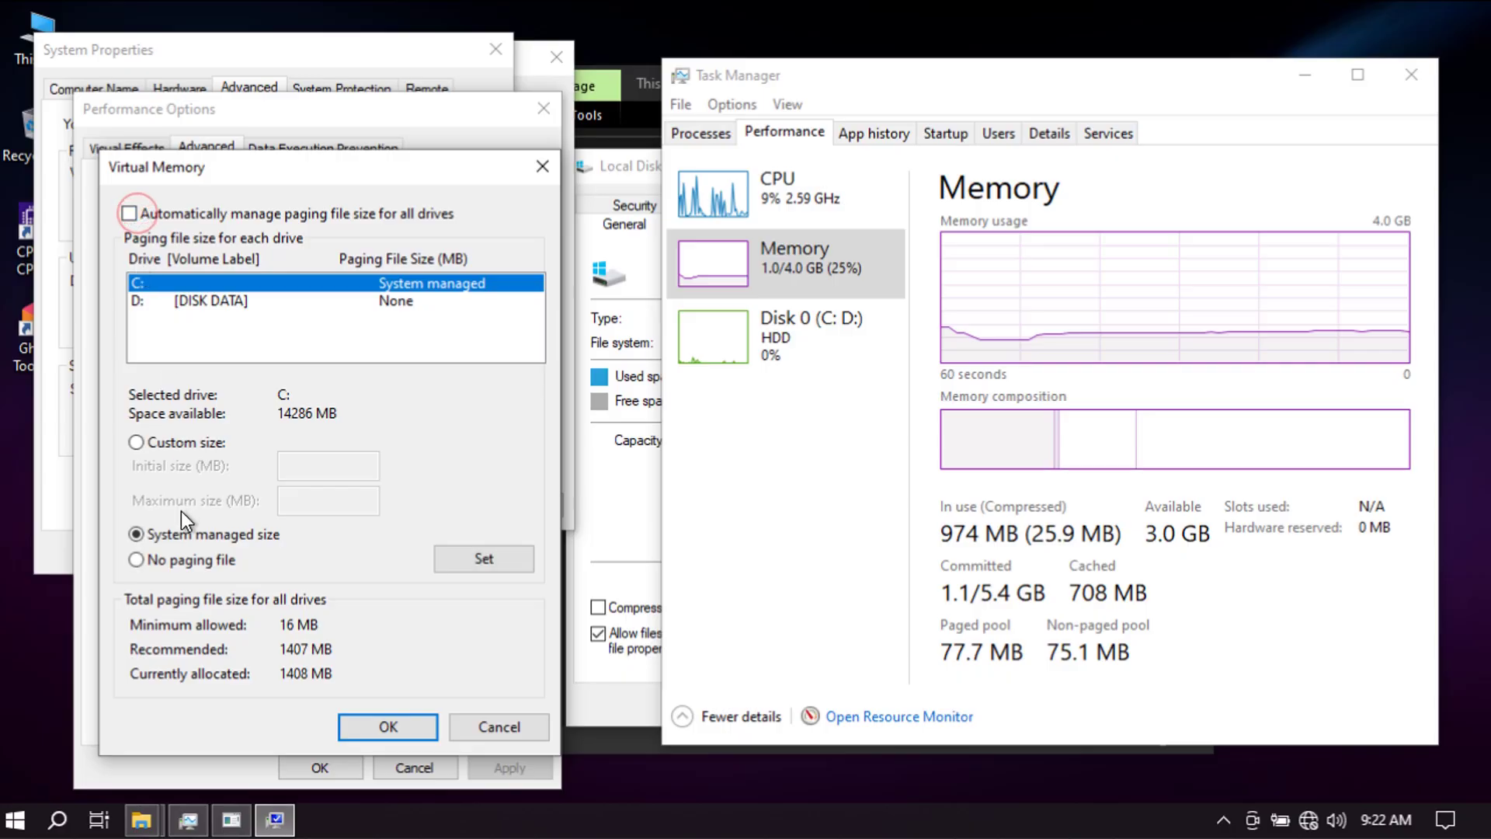
{"action": "left_click", "coordinate": [475, 556]}
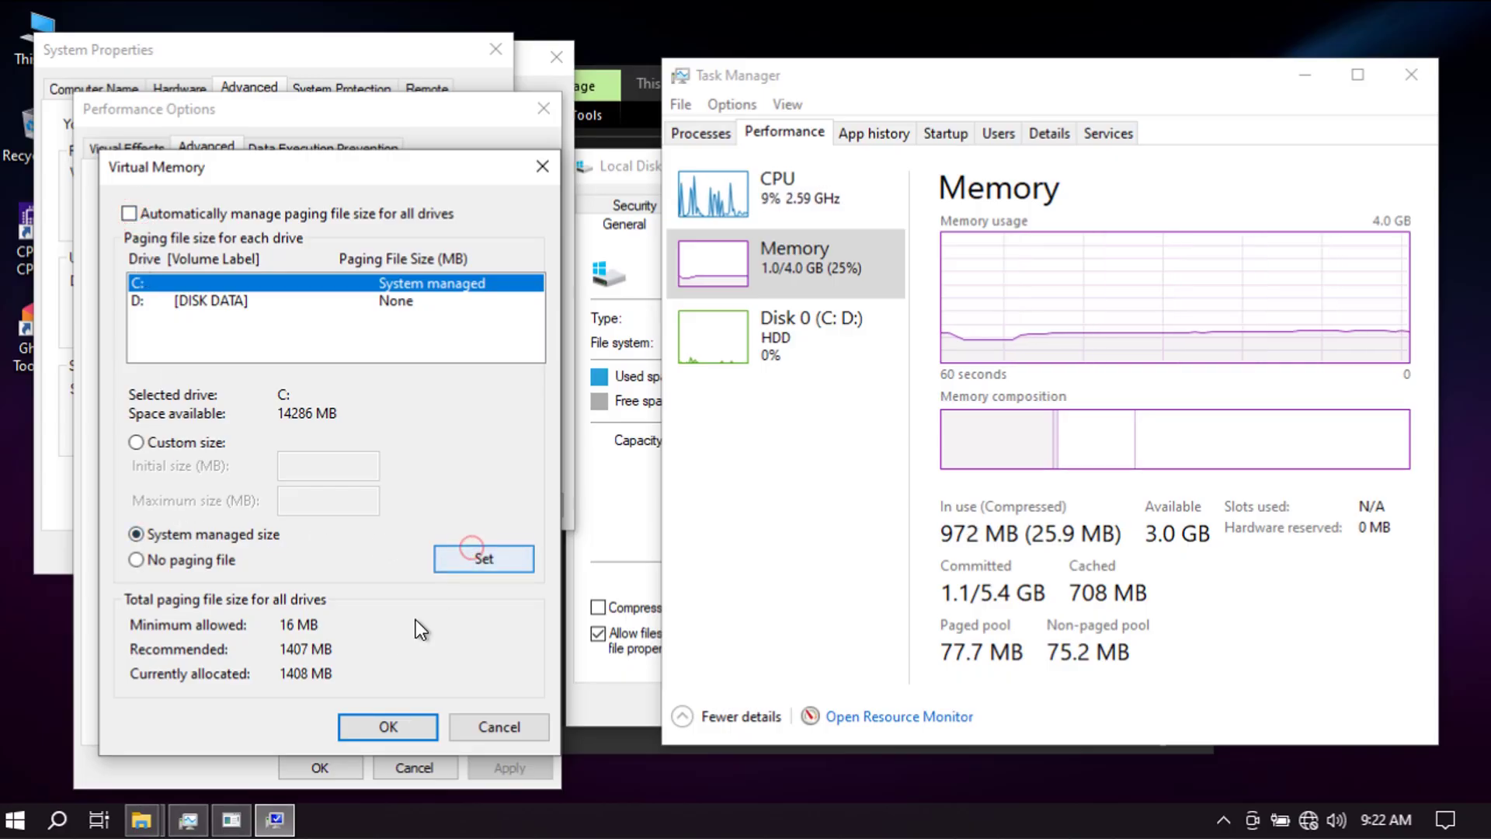
{"action": "left_click", "coordinate": [376, 725]}
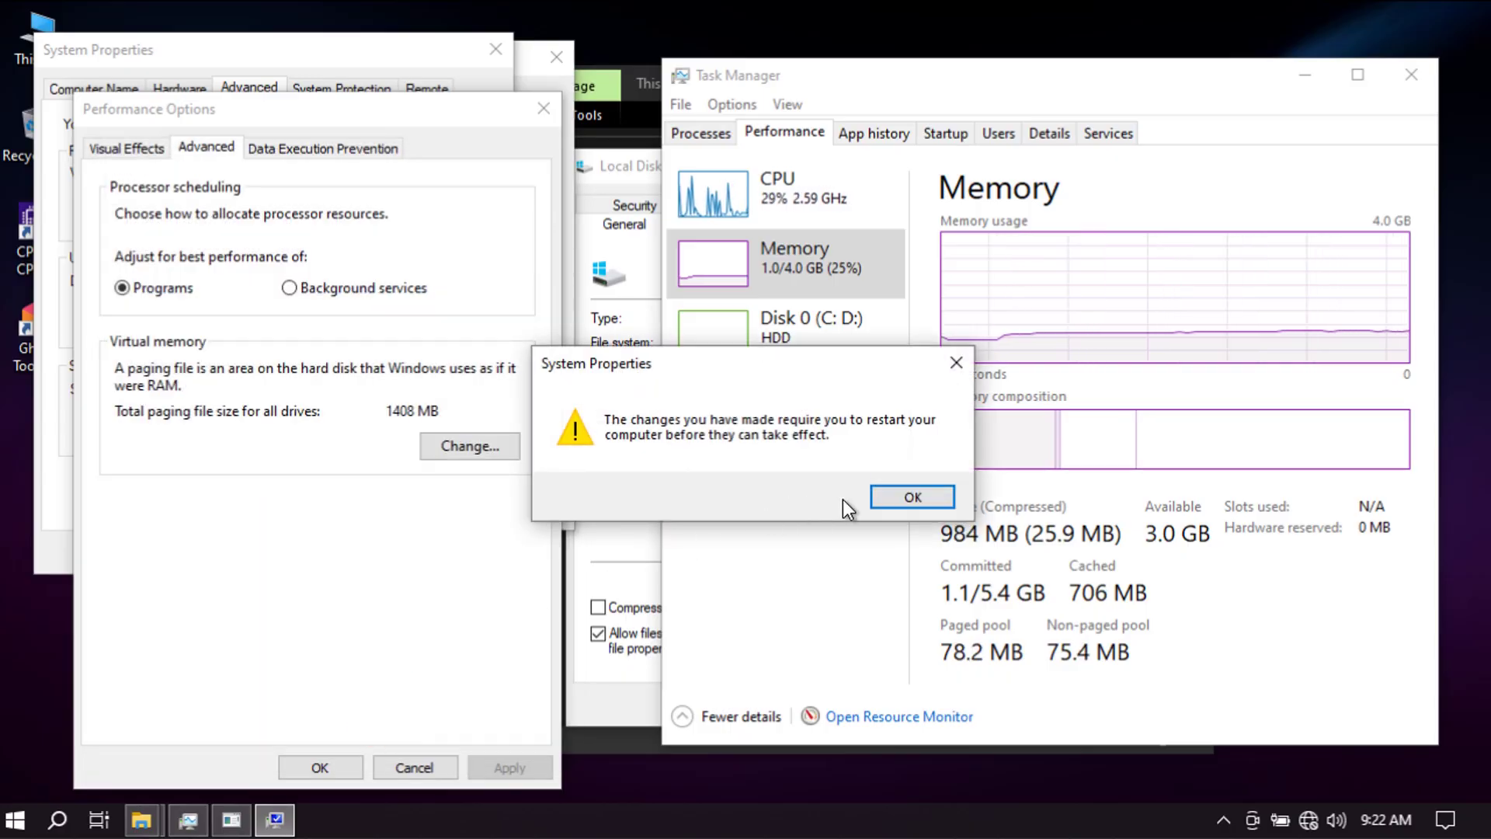
{"action": "left_click", "coordinate": [905, 497]}
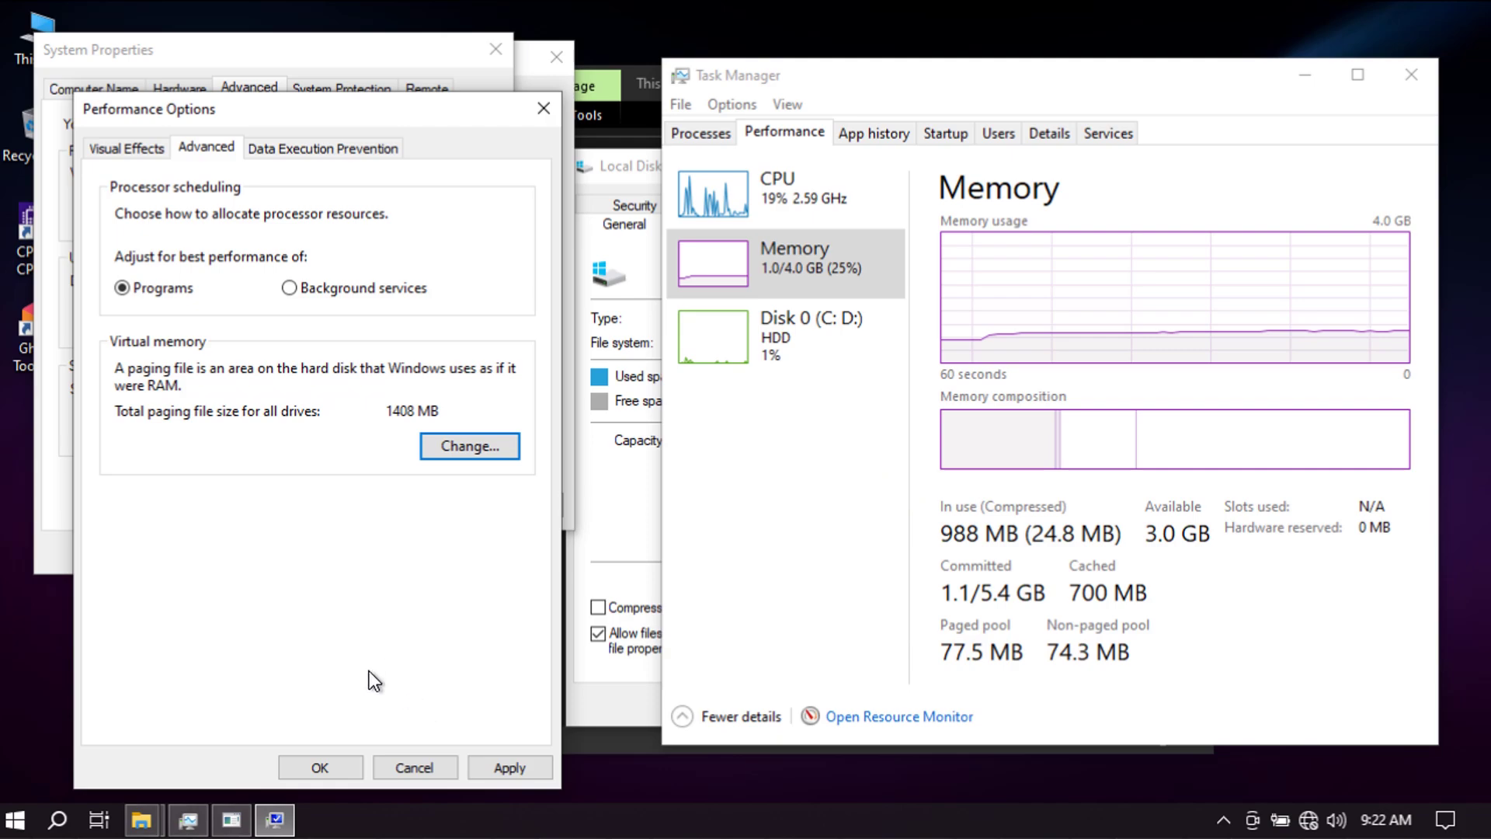
{"action": "left_click", "coordinate": [318, 765]}
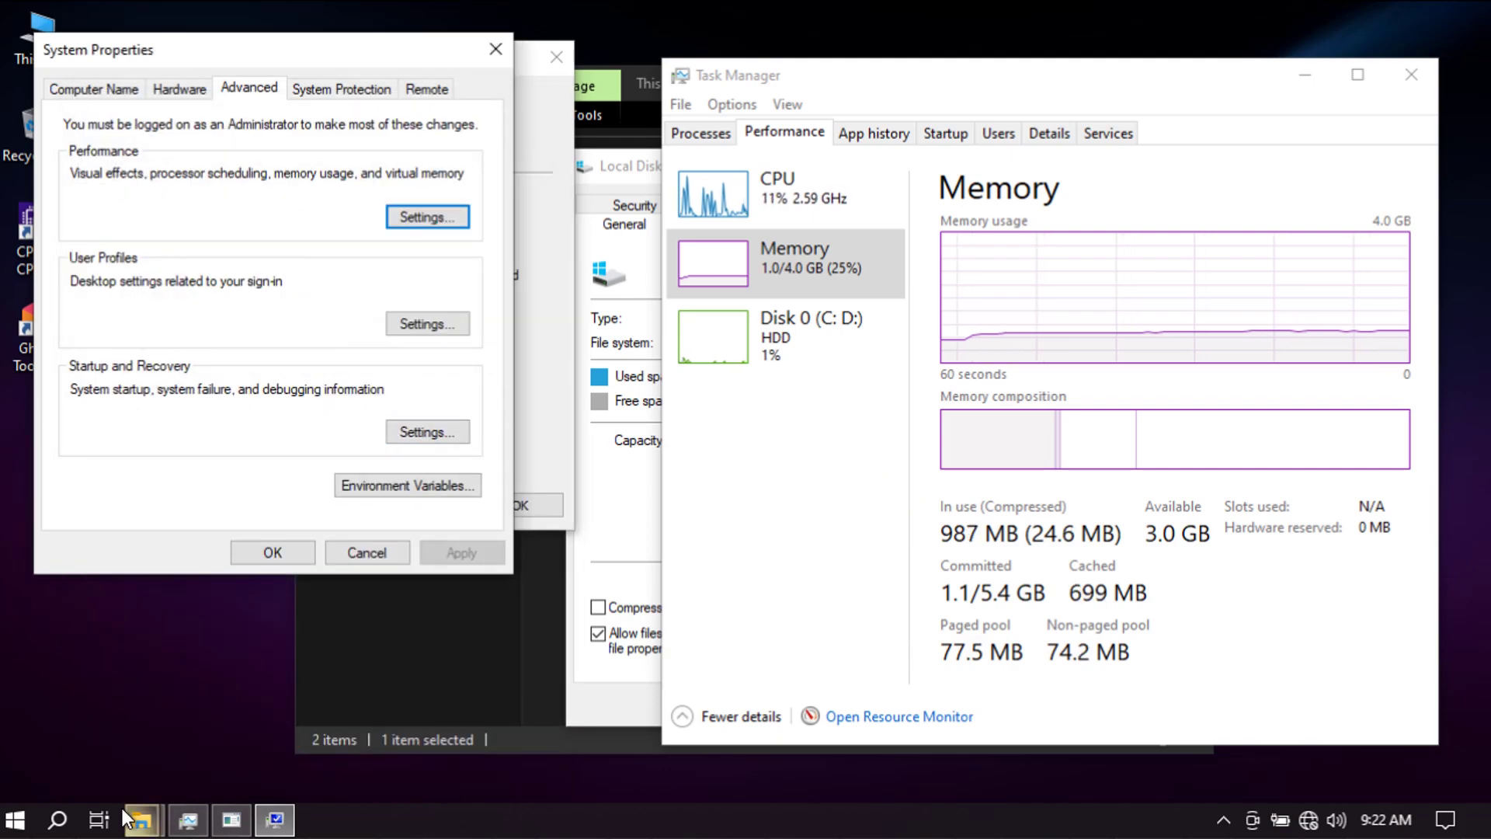
Step: Search for Control Panel, open it and move its window slightly up and to the left
{"action": "left_click", "coordinate": [56, 819]}
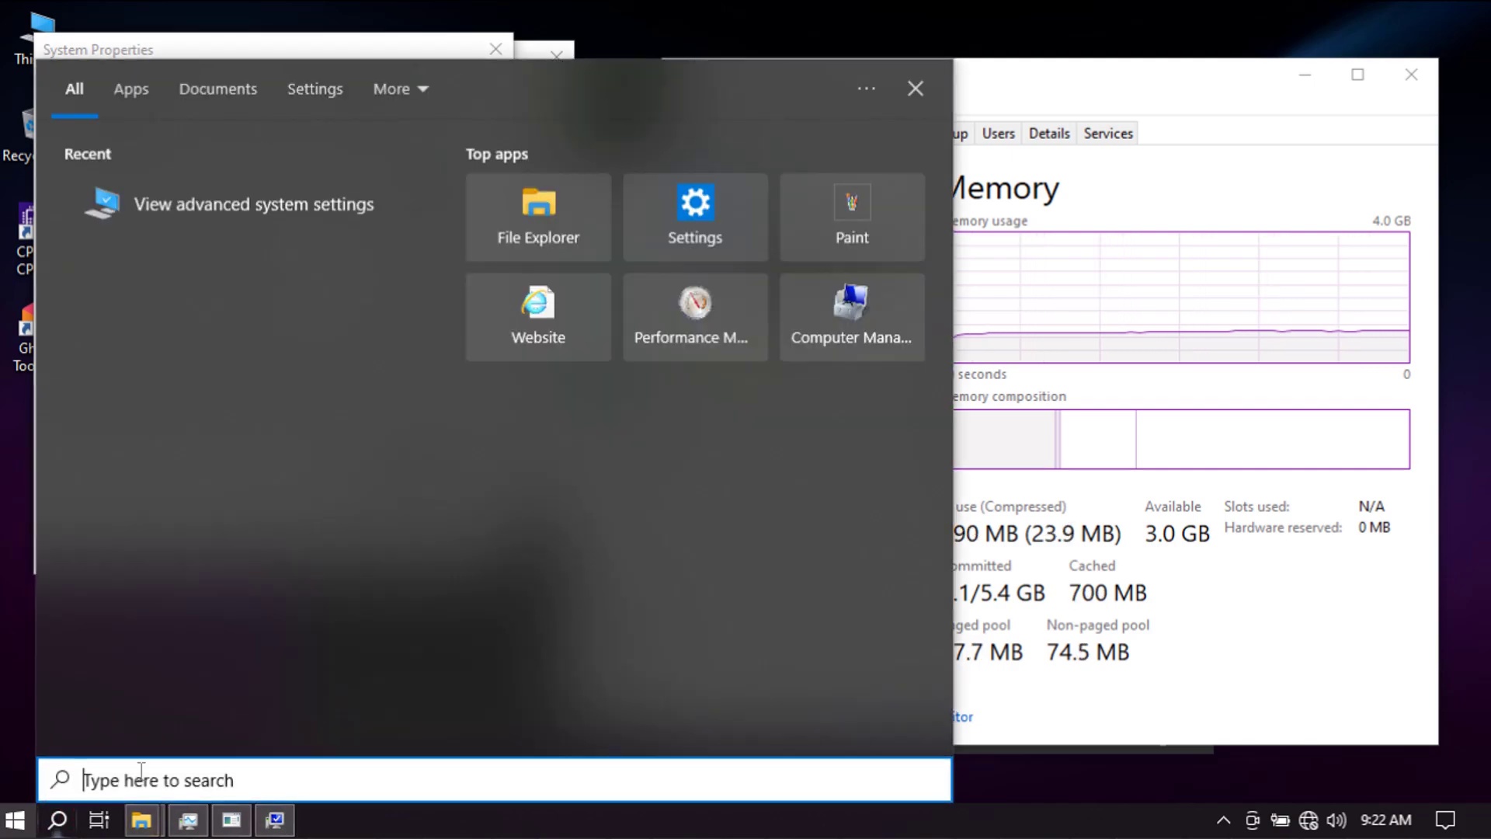
{"action": "type", "text": "control"}
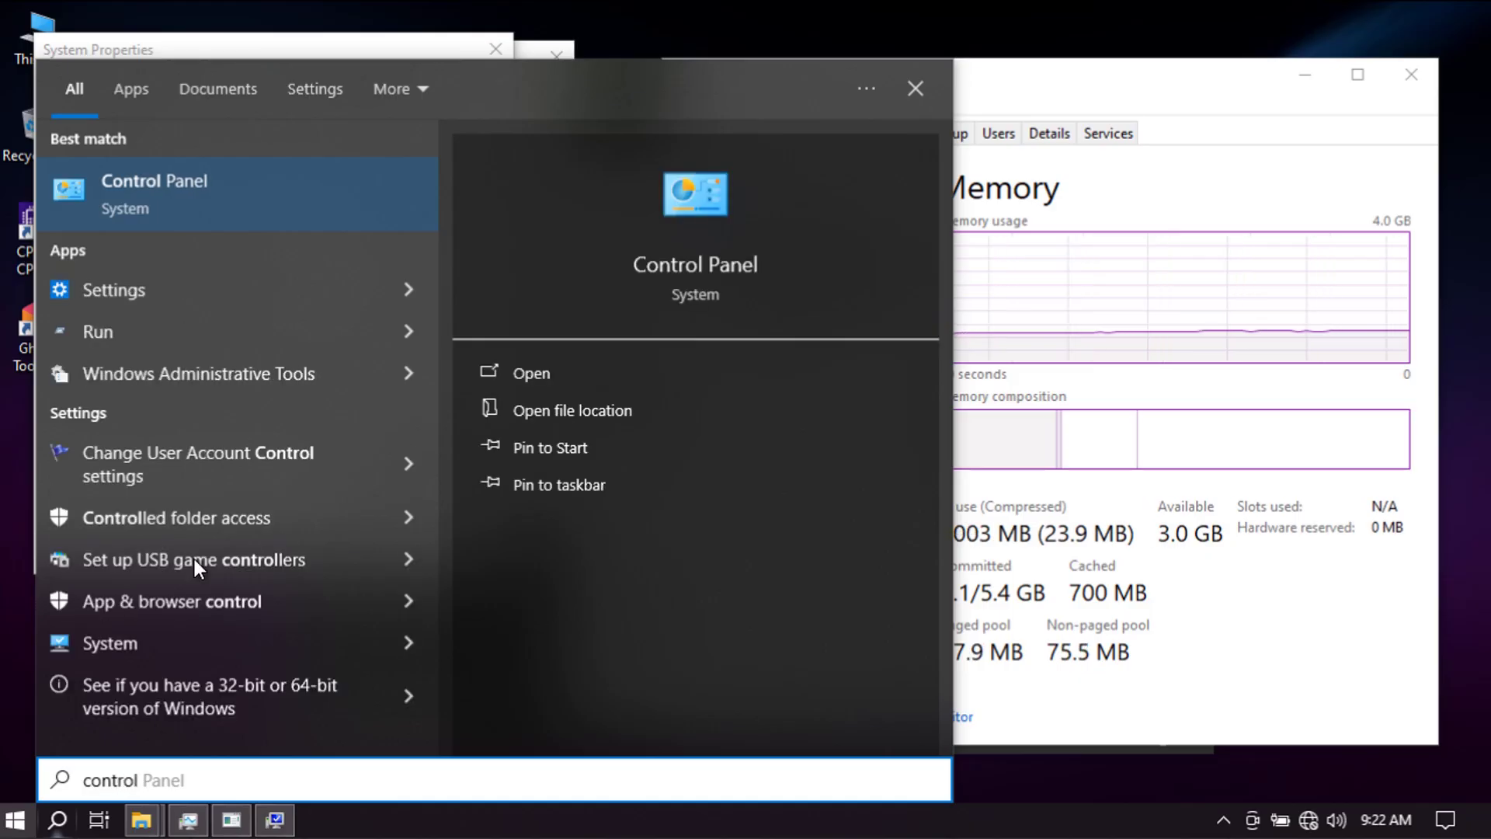
{"action": "left_click", "coordinate": [230, 197]}
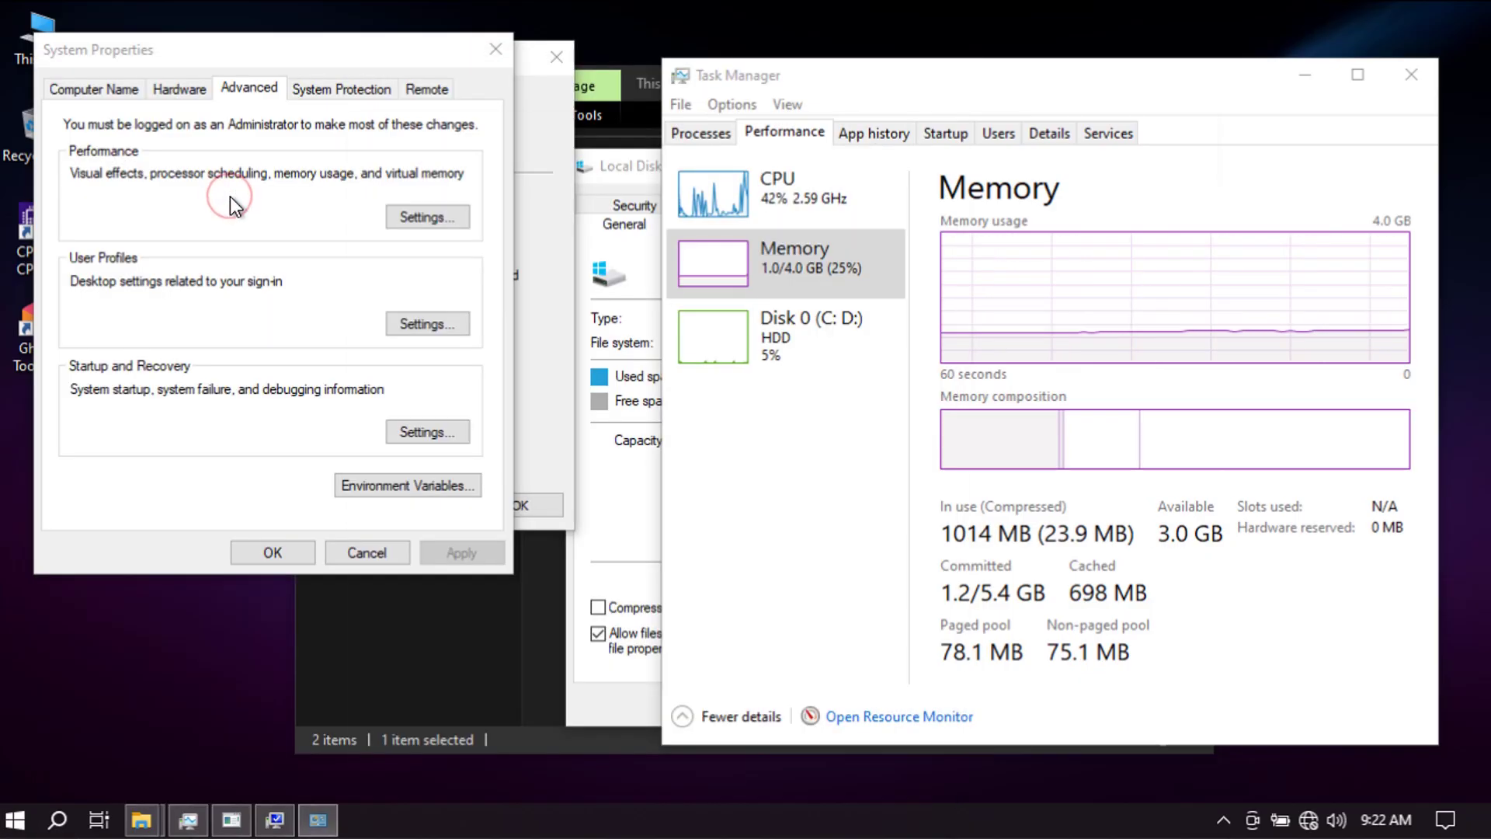
{"action": "left_click_drag", "start_coordinate": [782, 124], "coordinate": [713, 75]}
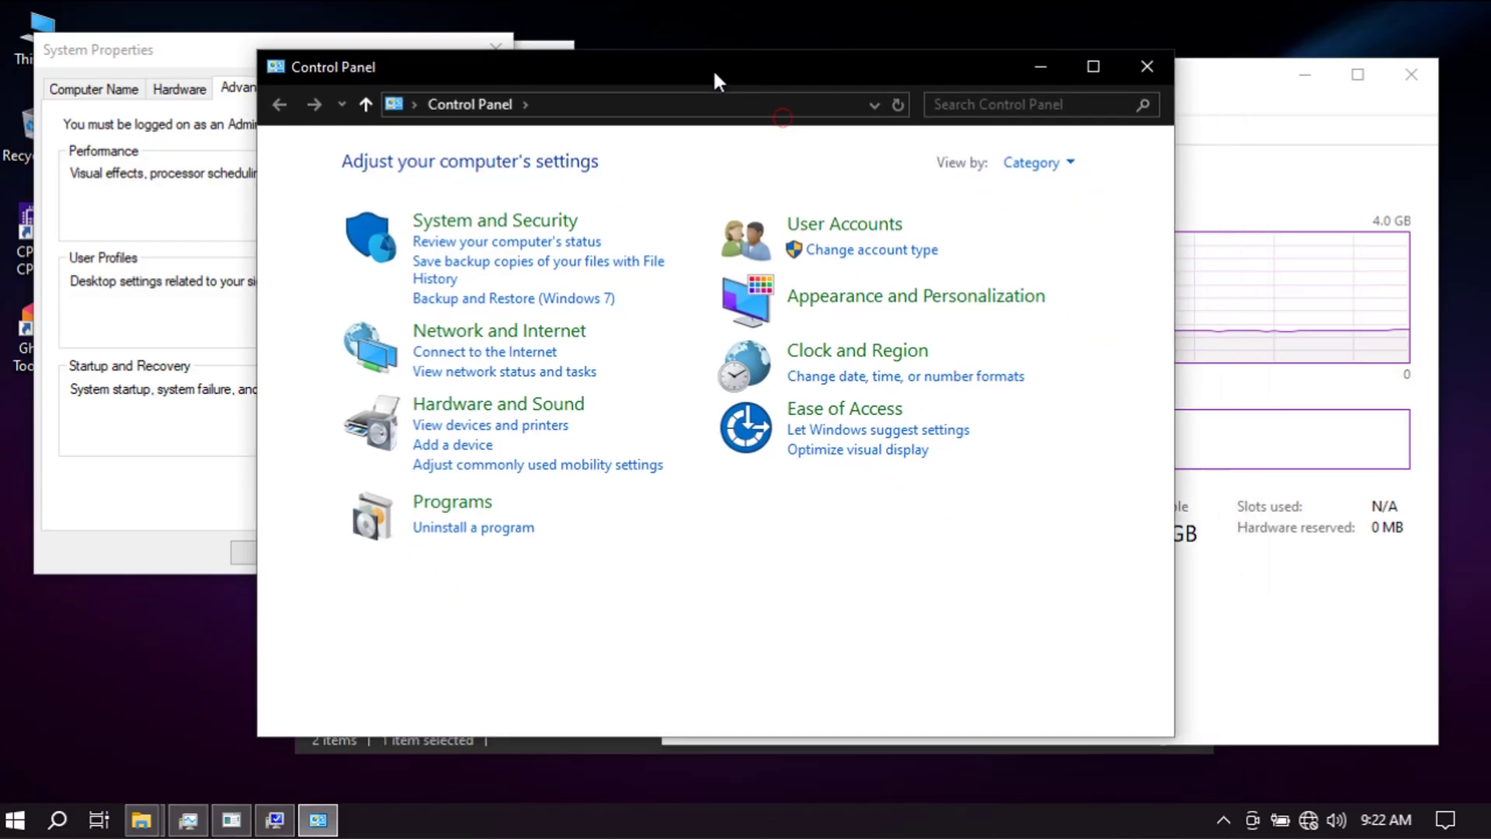
Step: Switch Control Panel to the Large icons view and look through all its items
{"action": "left_click", "coordinate": [1061, 160]}
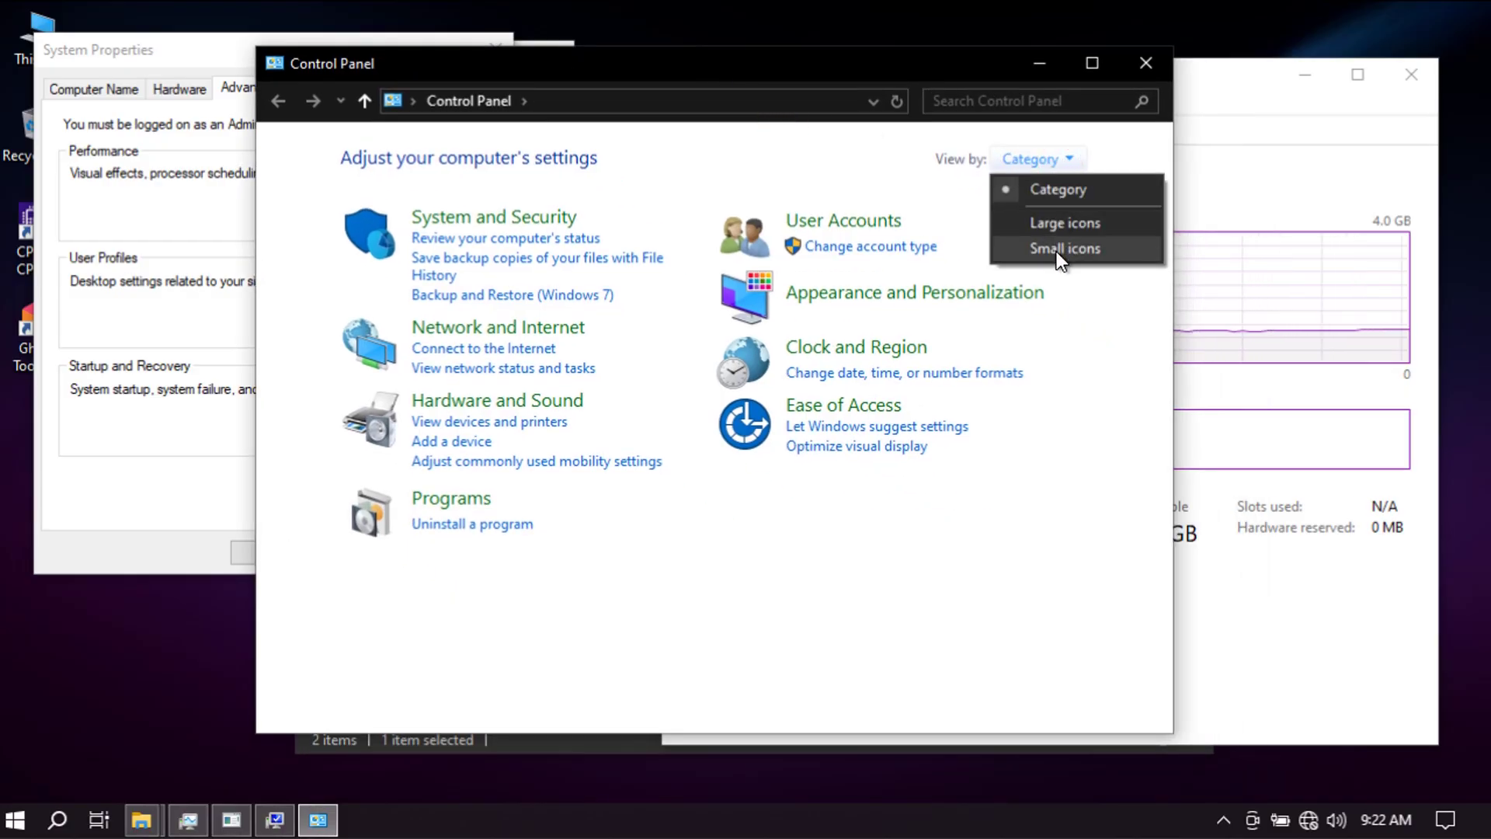
{"action": "left_click", "coordinate": [1055, 225]}
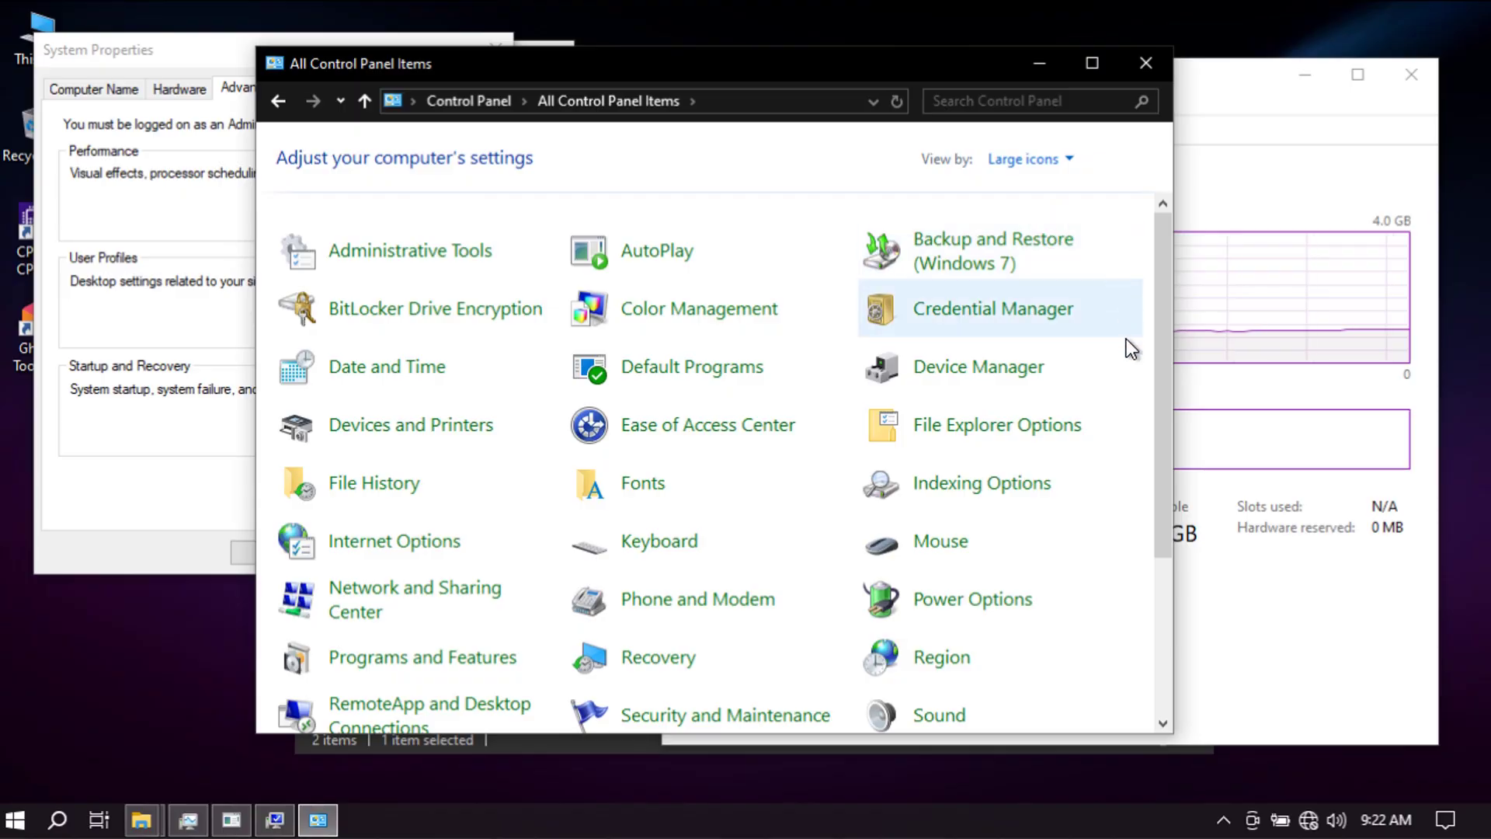
{"action": "scroll", "coordinate": [1126, 373], "scroll_direction": "down", "scroll_amount": 3}
{"action": "scroll", "coordinate": [1120, 402], "scroll_direction": "down", "scroll_amount": 2}
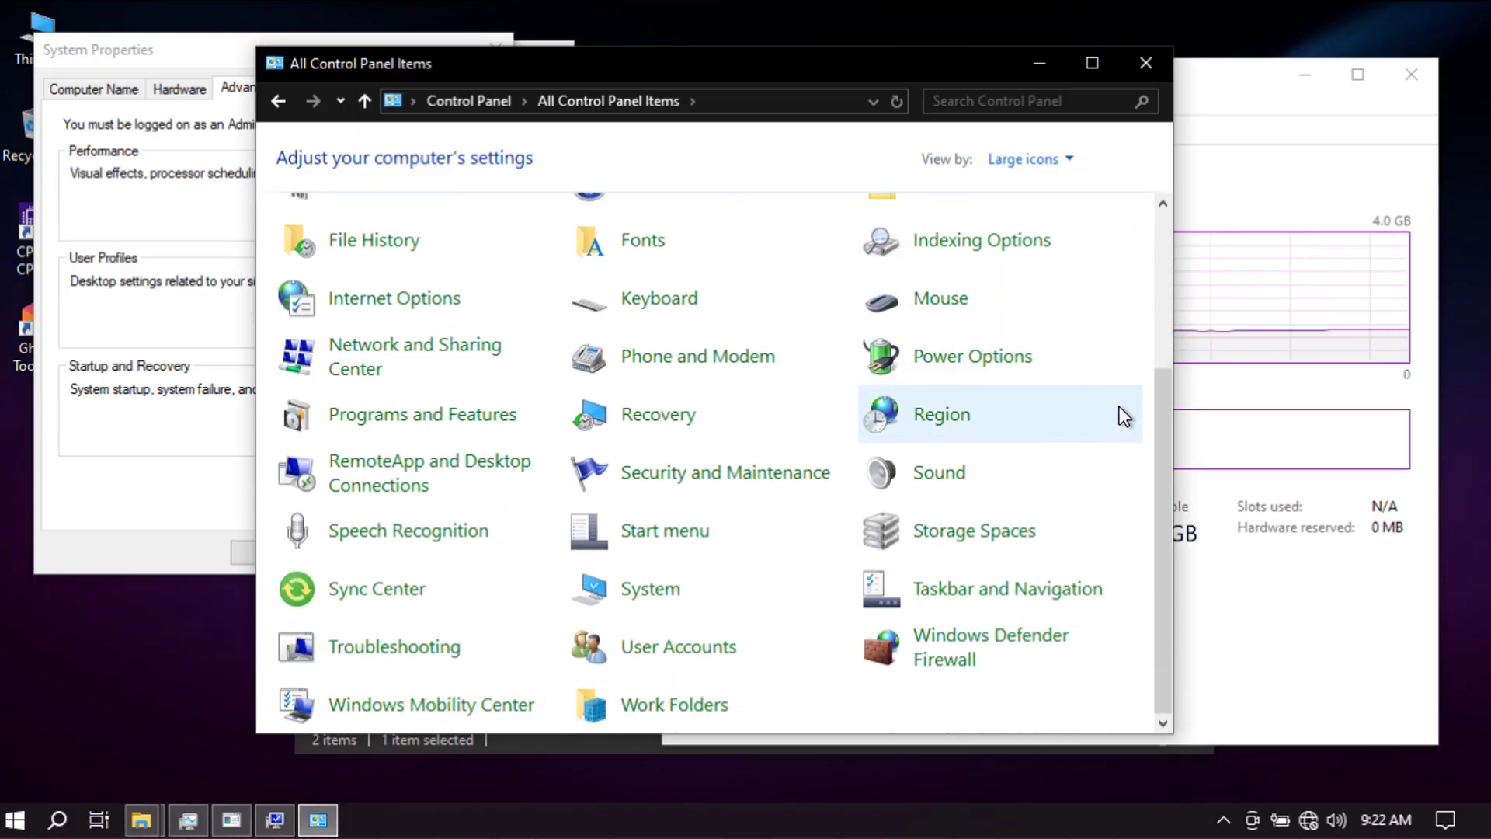
{"action": "scroll", "coordinate": [1120, 407], "scroll_direction": "up", "scroll_amount": 5}
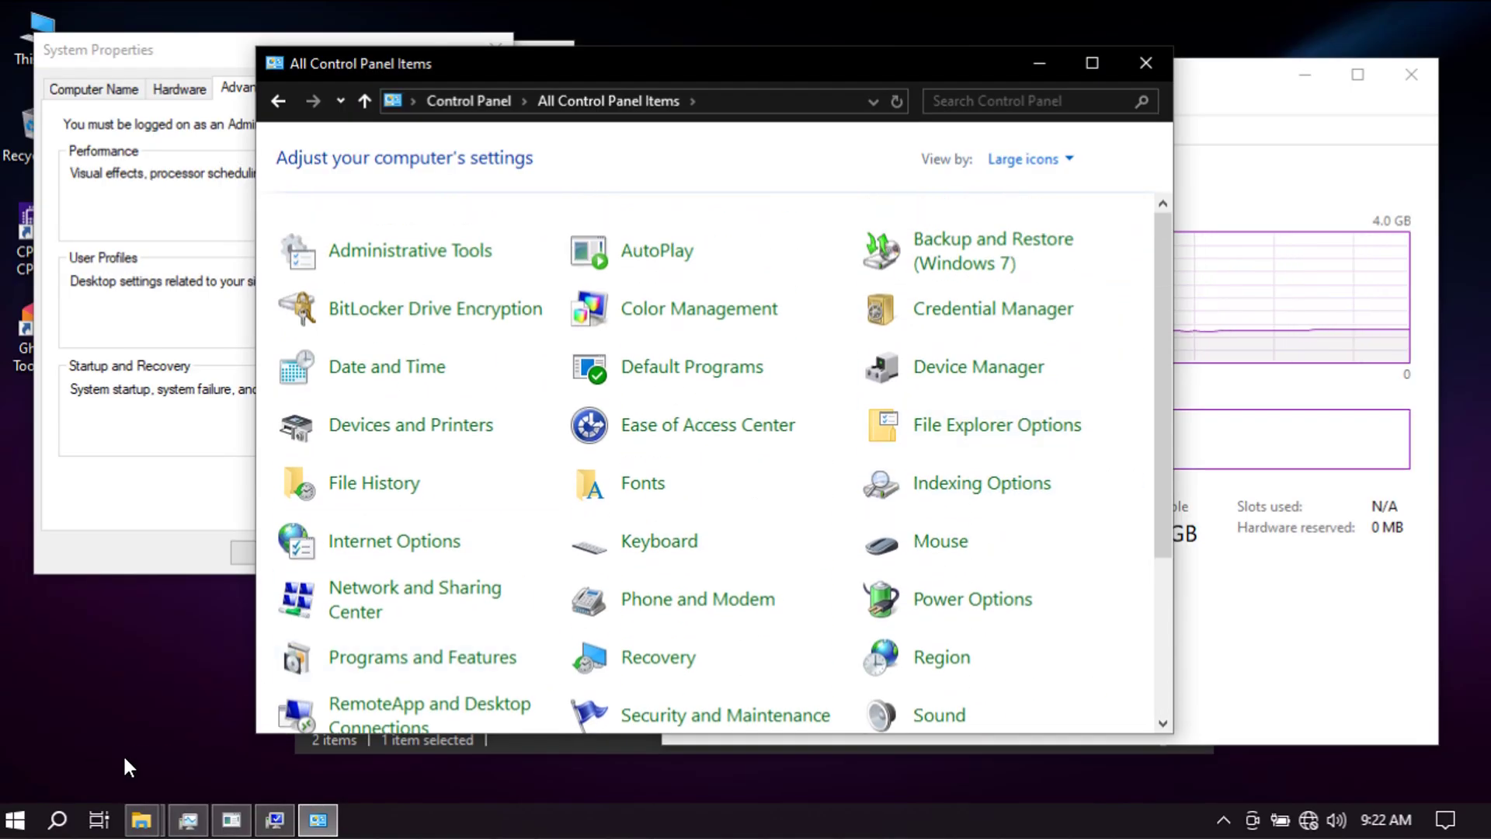
Step: Use Task View to close every open window except Task Manager, and return to Task Manager on the desktop
{"action": "left_click", "coordinate": [96, 822]}
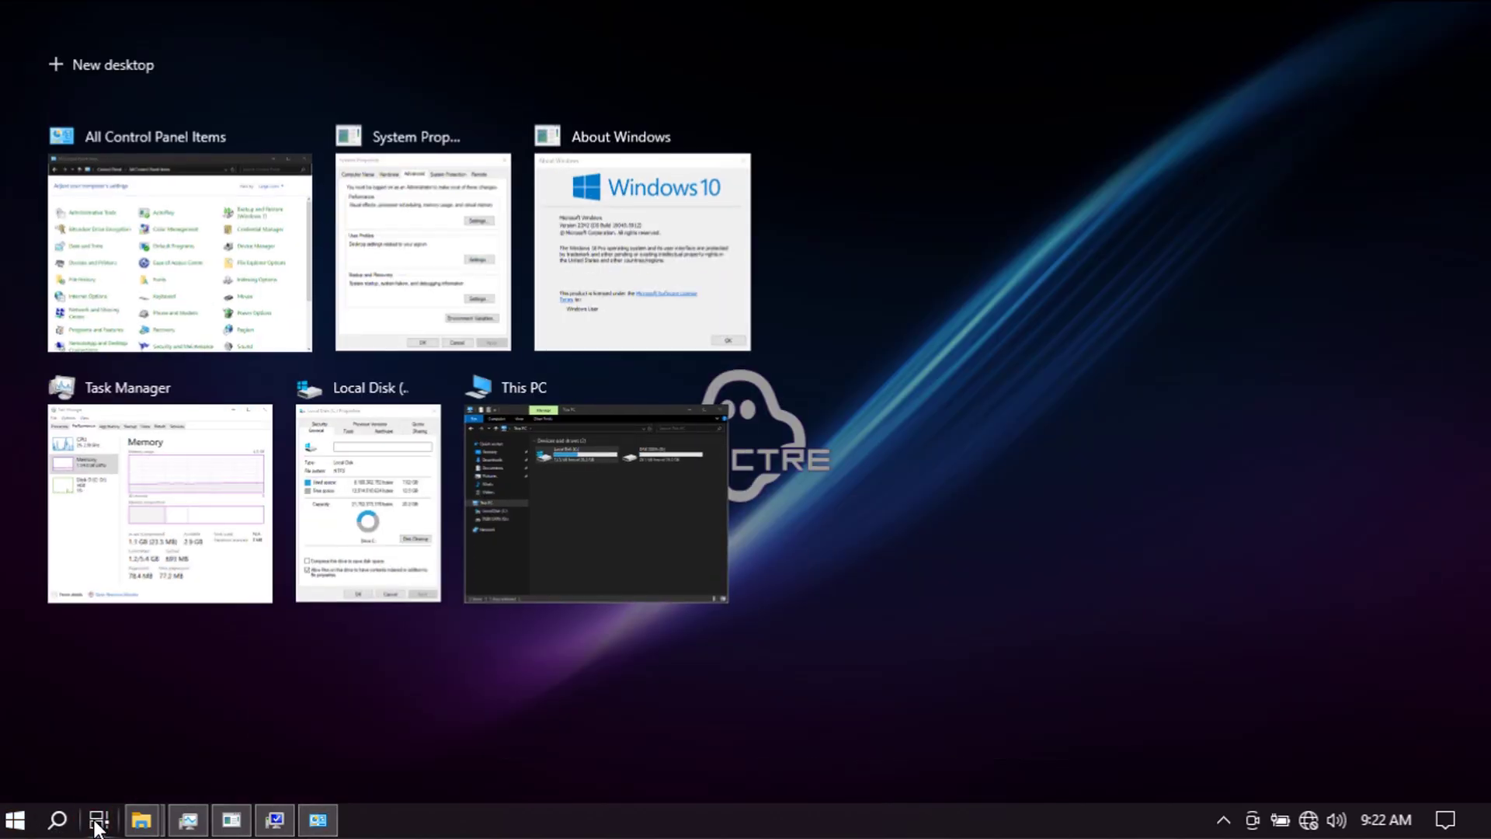
{"action": "mouse_move", "coordinate": [626, 478]}
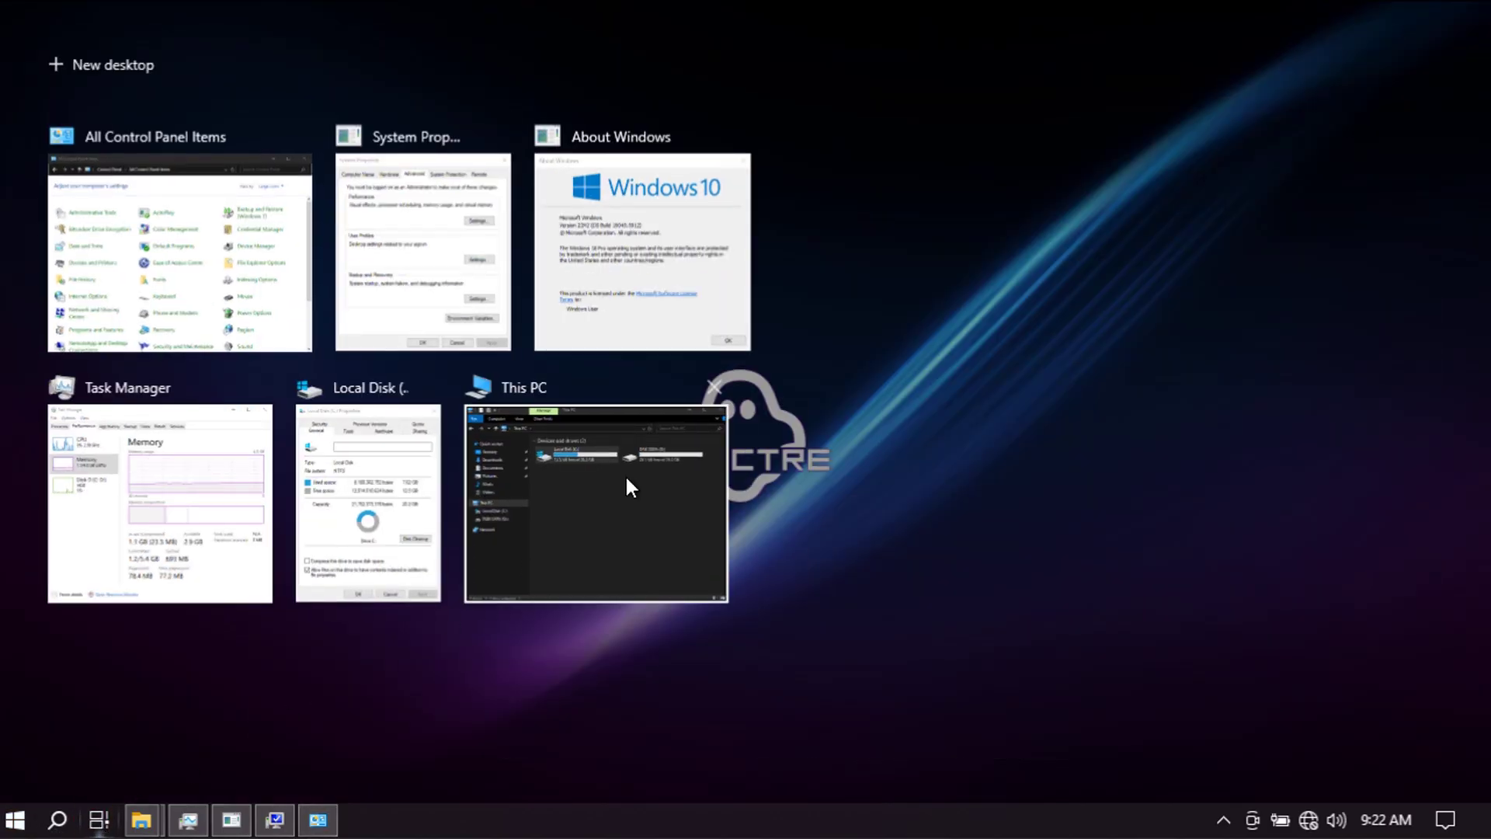
{"action": "left_click", "coordinate": [713, 388]}
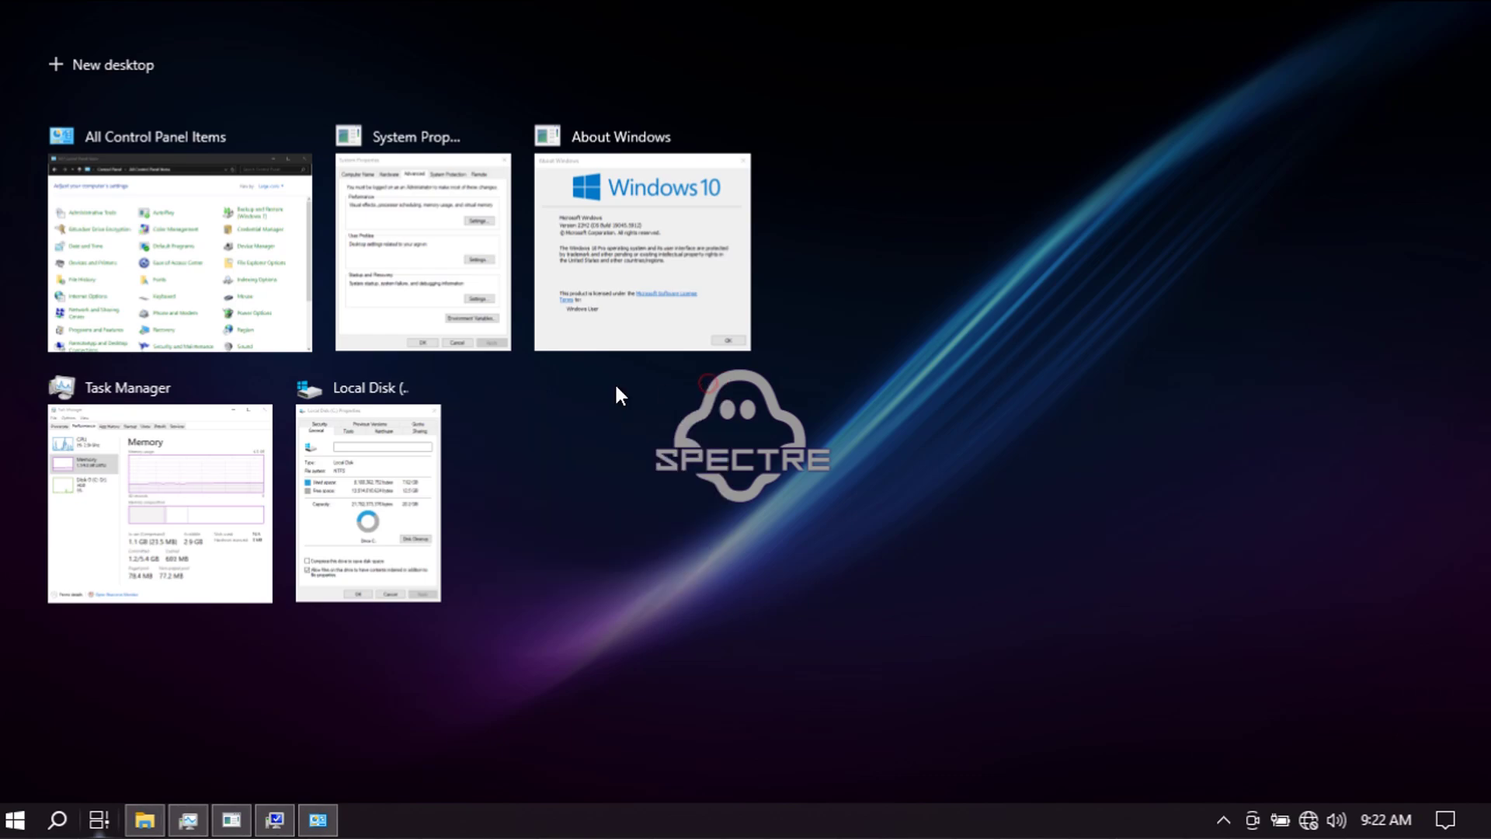
{"action": "left_click", "coordinate": [424, 388]}
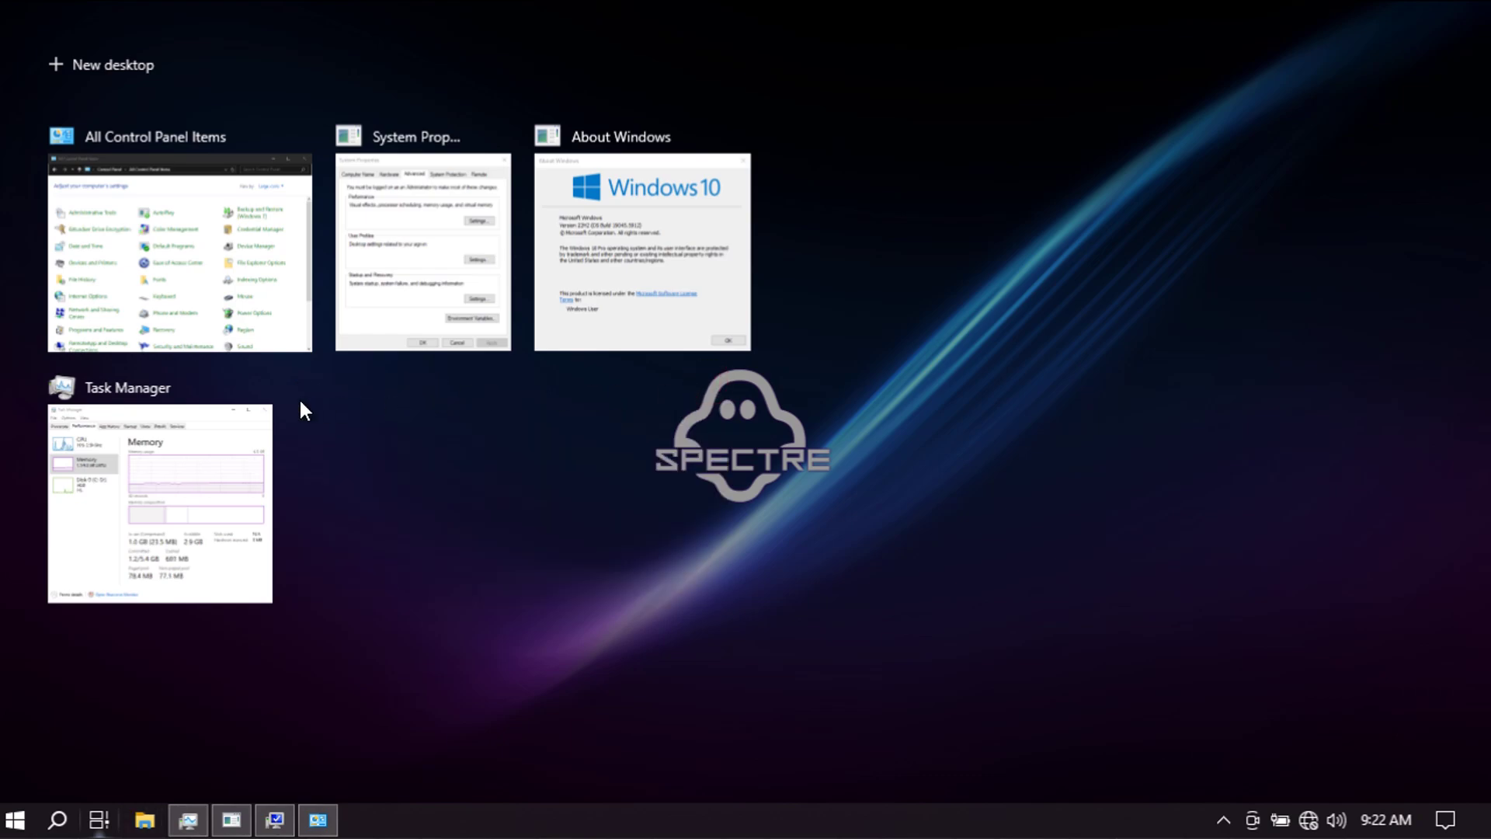
{"action": "left_click", "coordinate": [298, 137]}
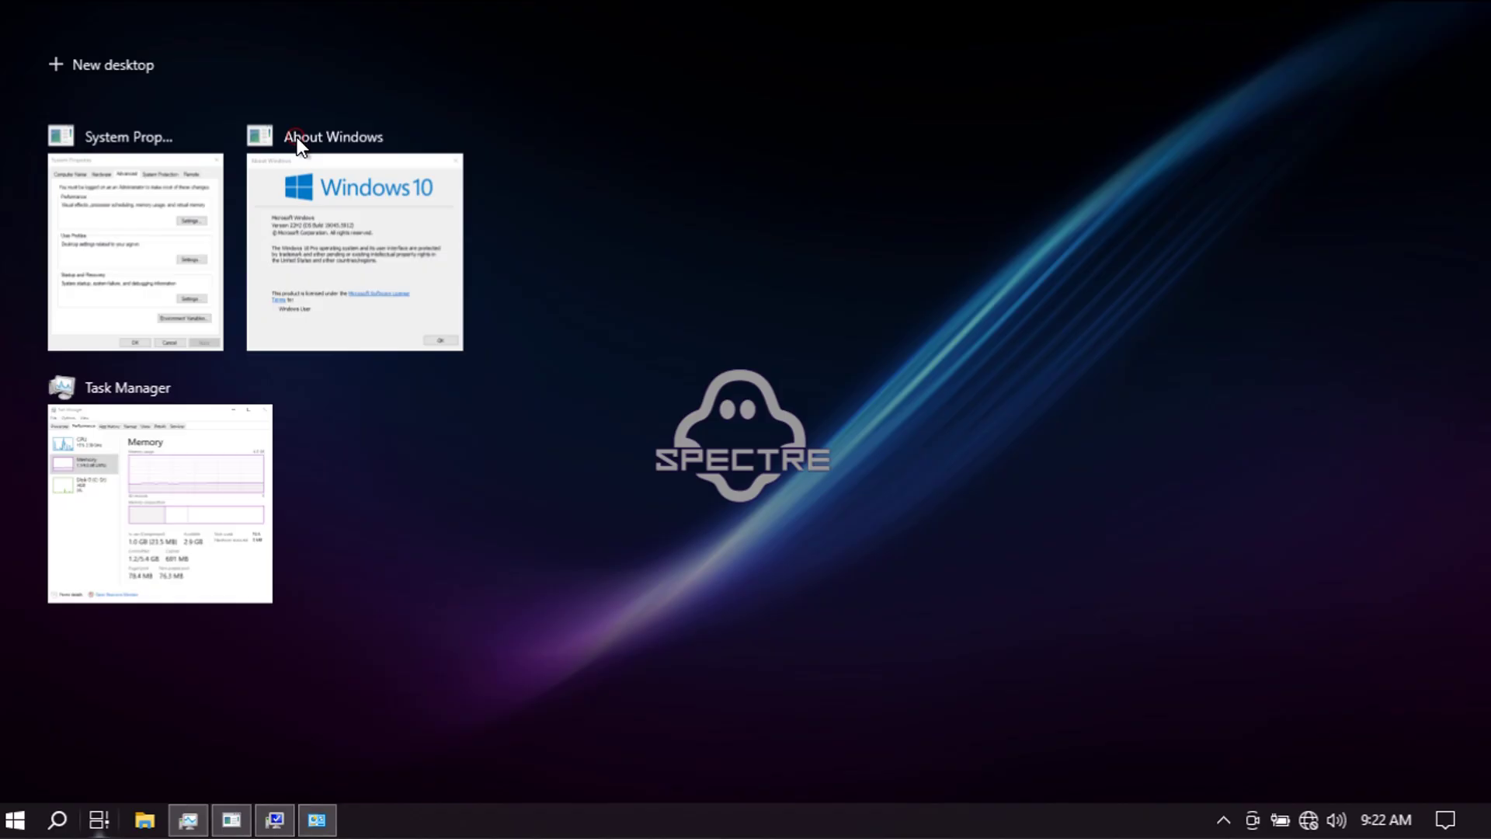
{"action": "left_click", "coordinate": [212, 137]}
{"action": "left_click", "coordinate": [247, 137]}
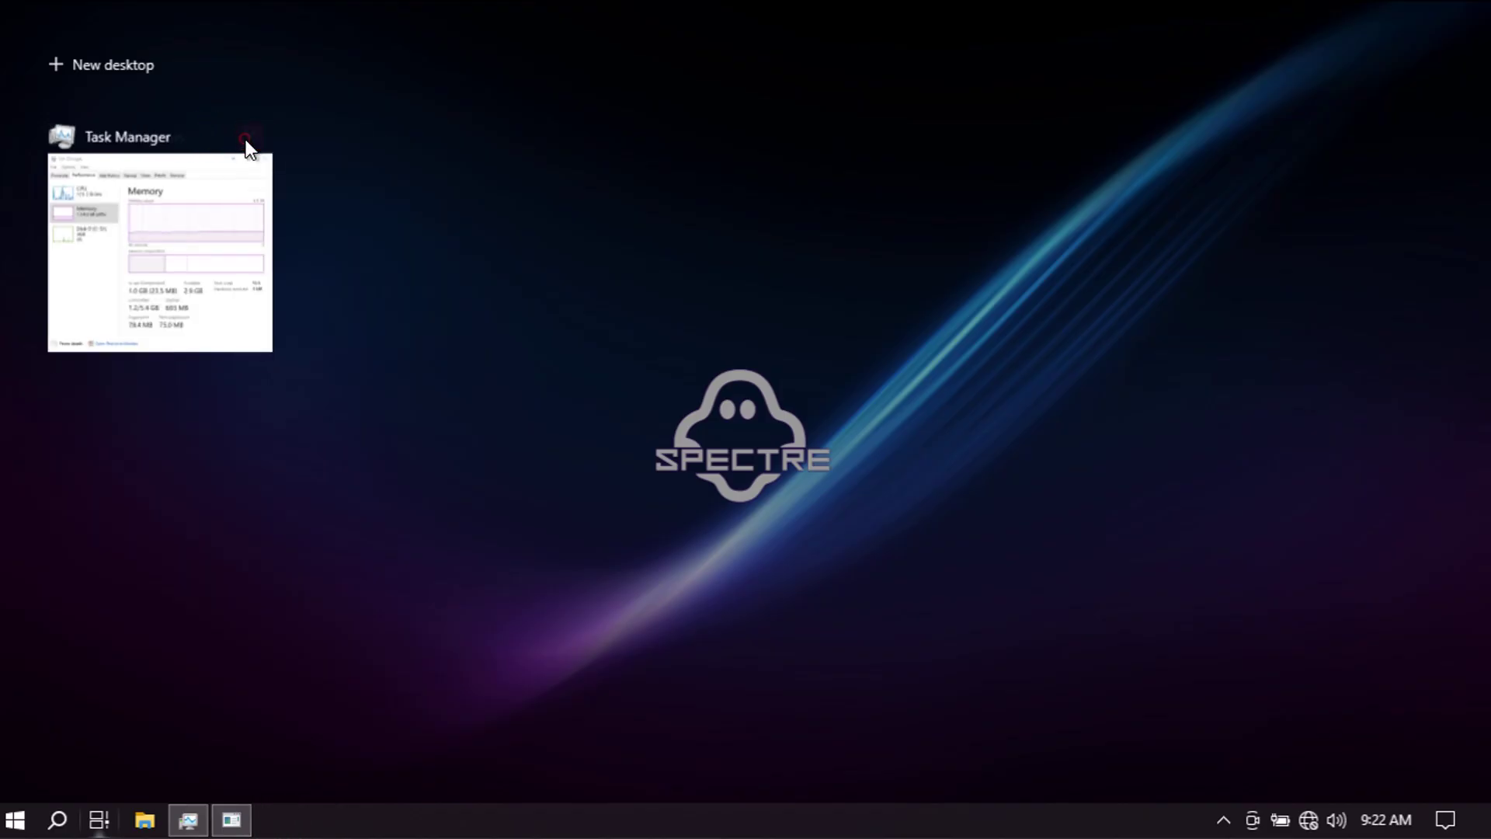
{"action": "left_click", "coordinate": [157, 253]}
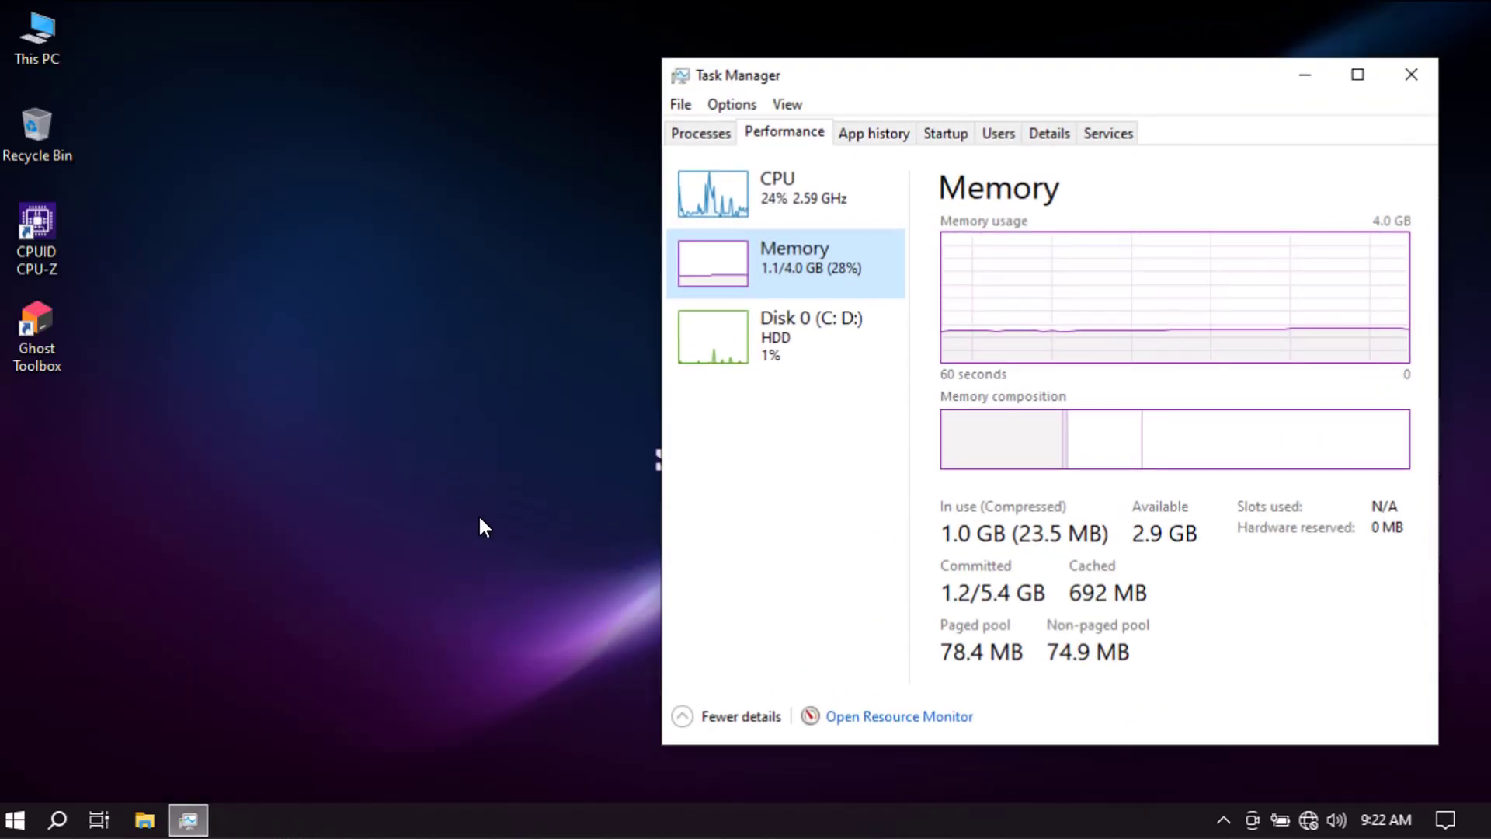
Step: Open Windows Settings, widen its window to show three columns of categories, and move it slightly up and to the left
{"action": "left_click", "coordinate": [18, 819]}
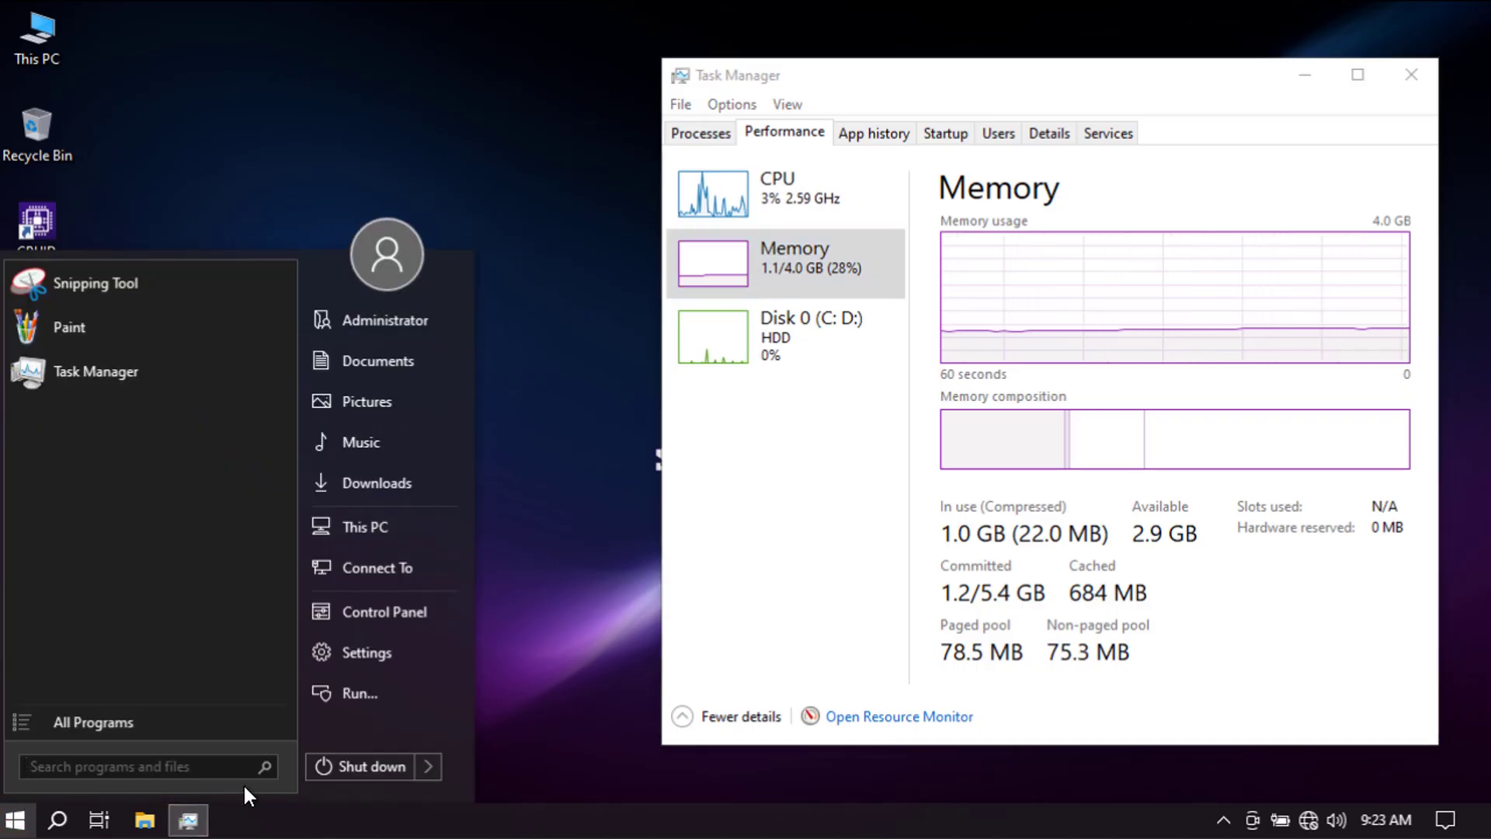
{"action": "left_click", "coordinate": [375, 653]}
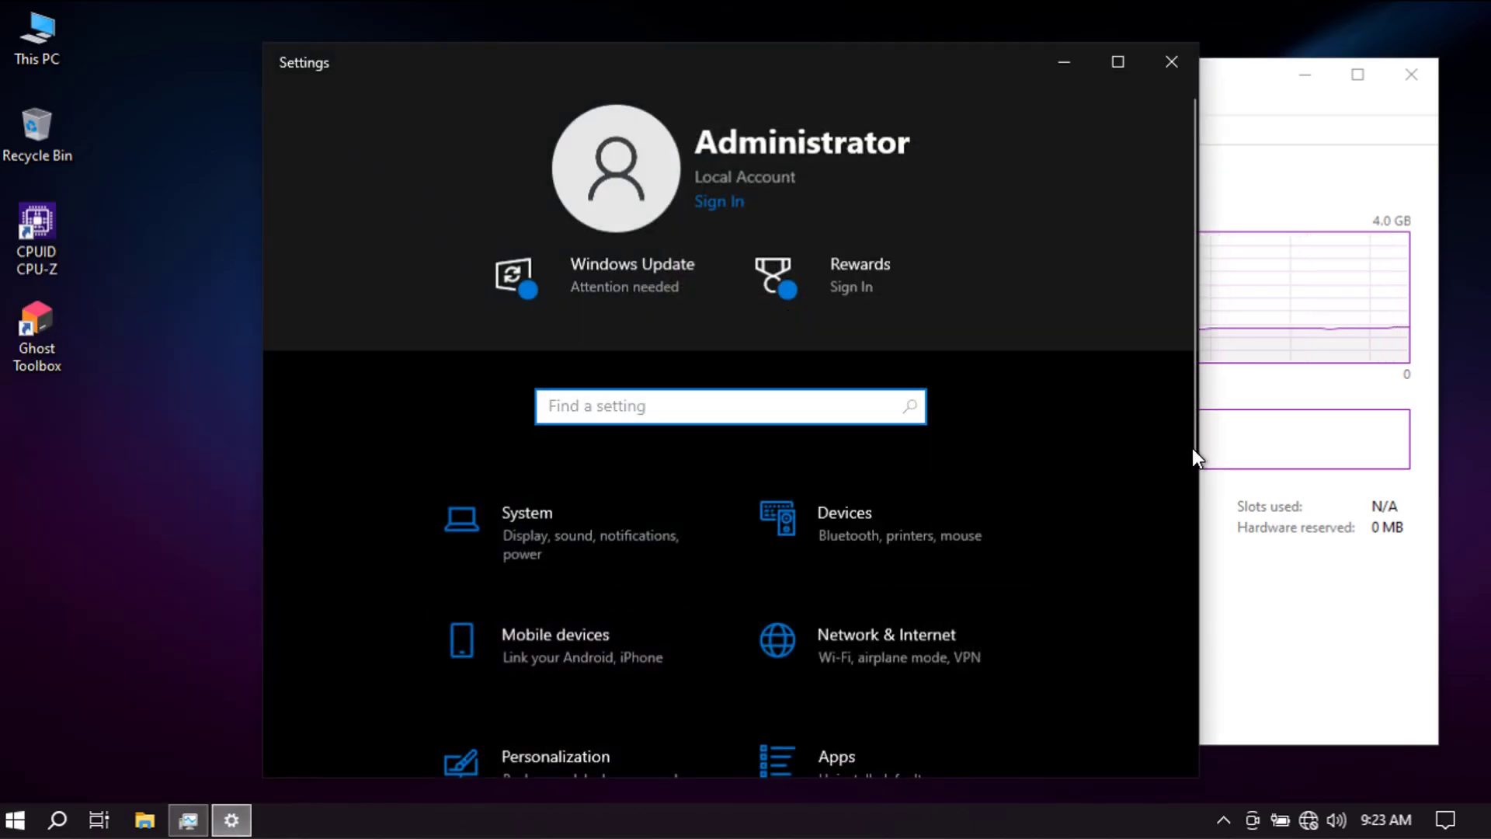
{"action": "left_click_drag", "start_coordinate": [1204, 443], "coordinate": [1301, 437]}
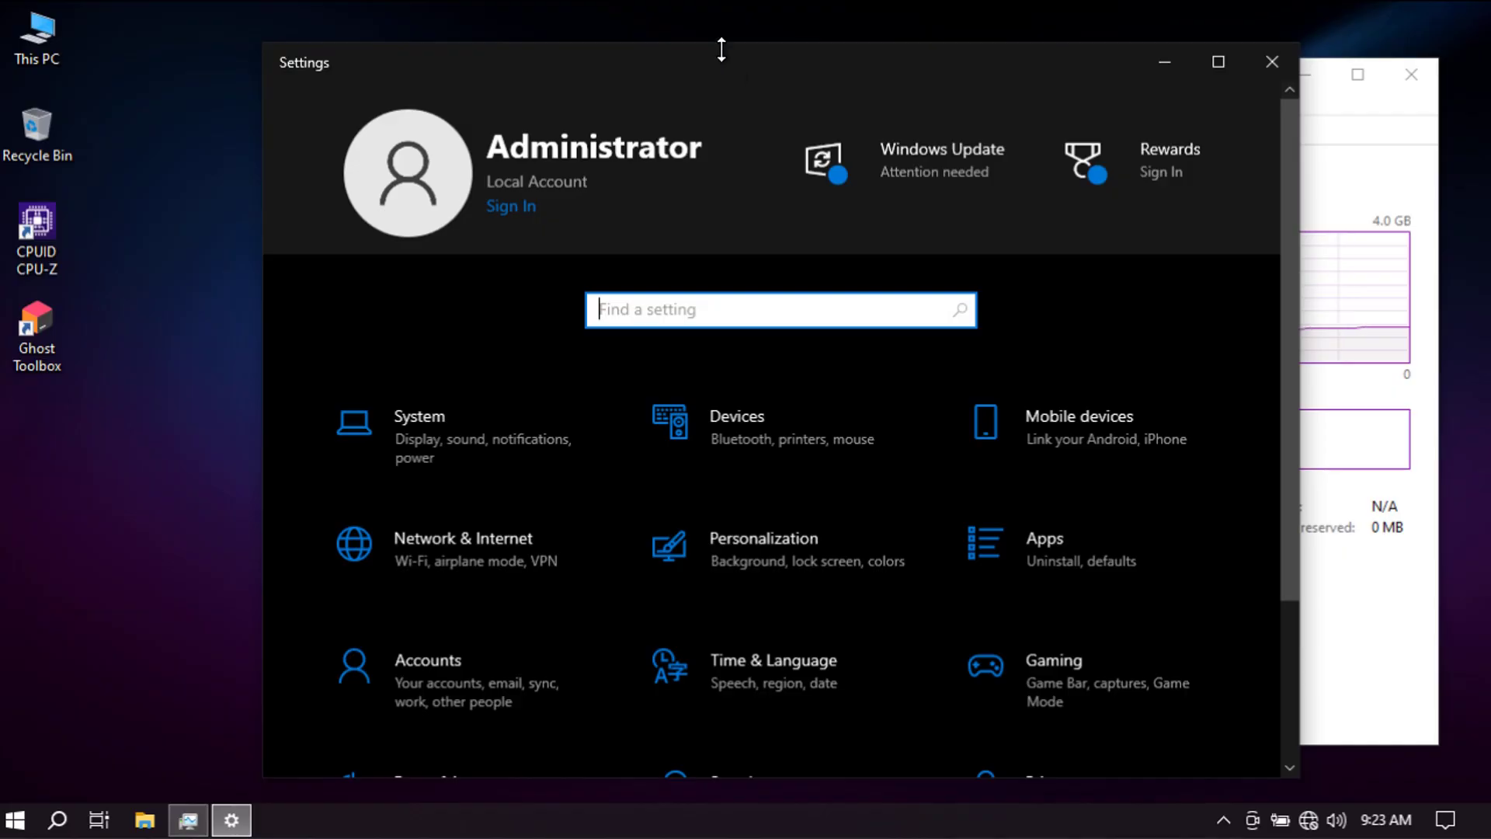
{"action": "left_click_drag", "start_coordinate": [711, 55], "coordinate": [685, 39]}
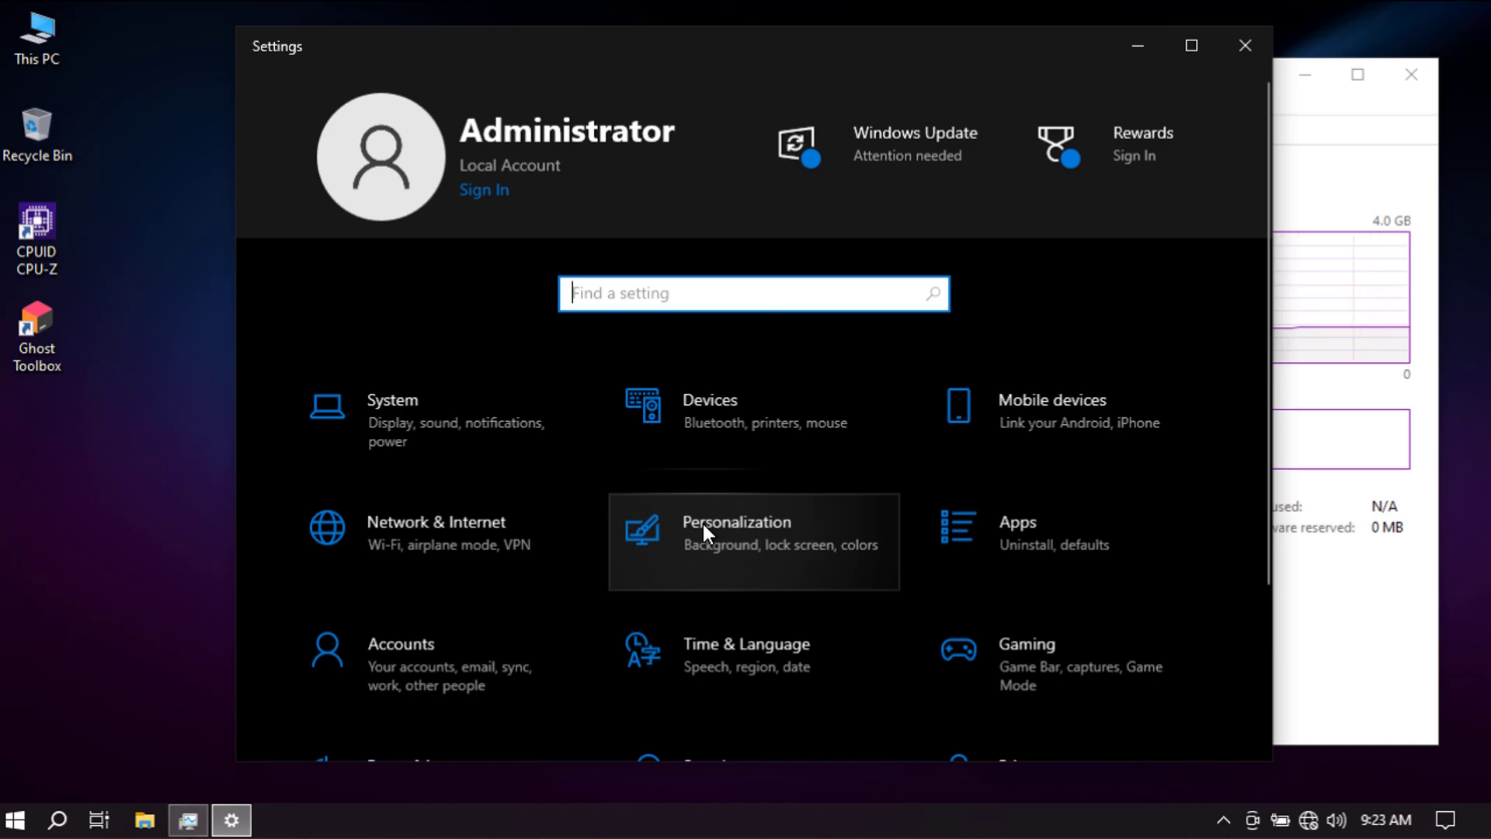
Step: Check the Windows Update page under Update & Security and return to the Settings home page
{"action": "scroll", "coordinate": [702, 524], "scroll_direction": "down", "scroll_amount": 3}
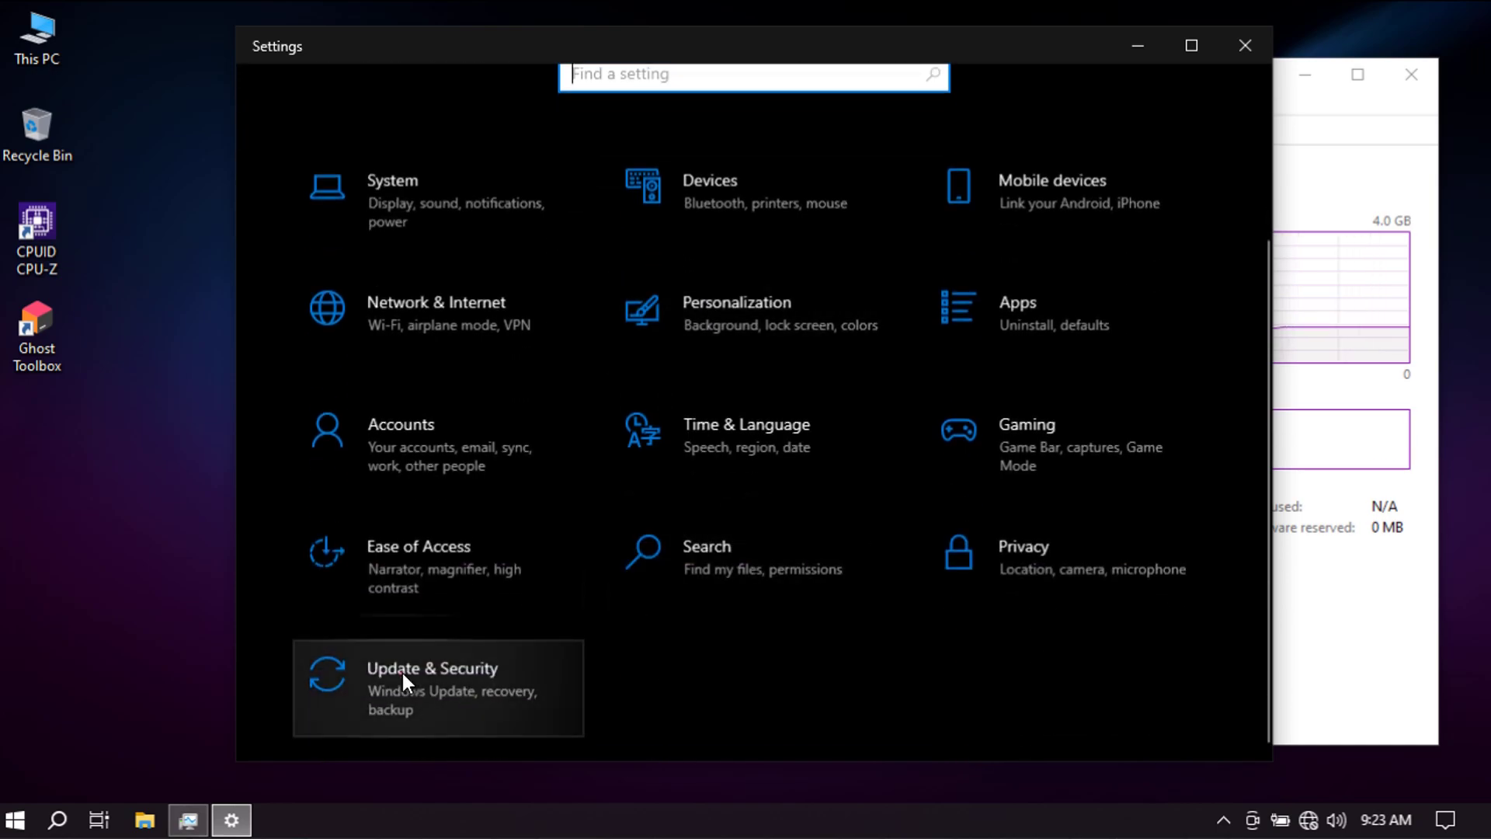
{"action": "left_click", "coordinate": [477, 671]}
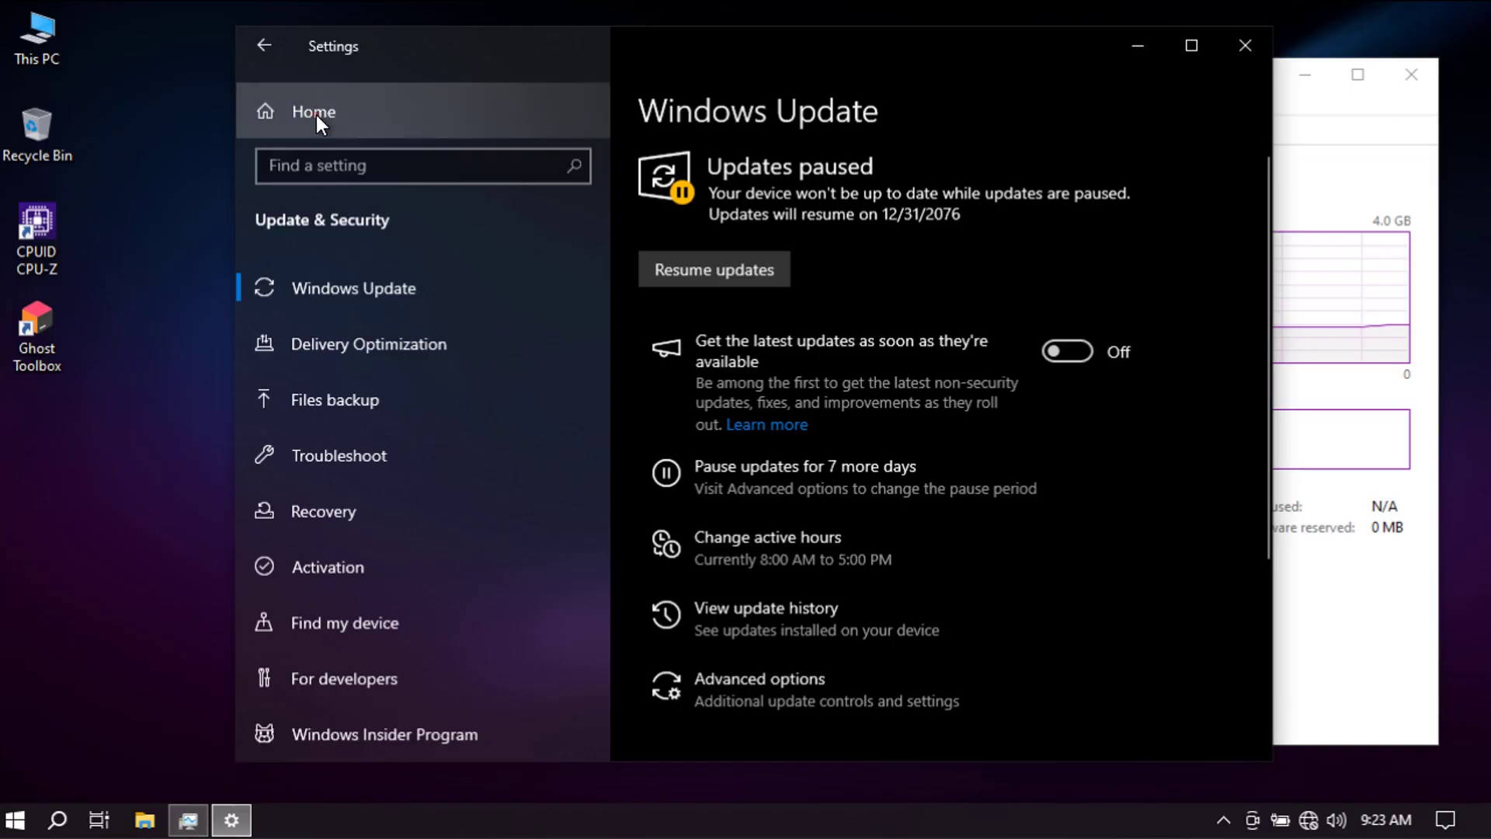
{"action": "left_click", "coordinate": [315, 115]}
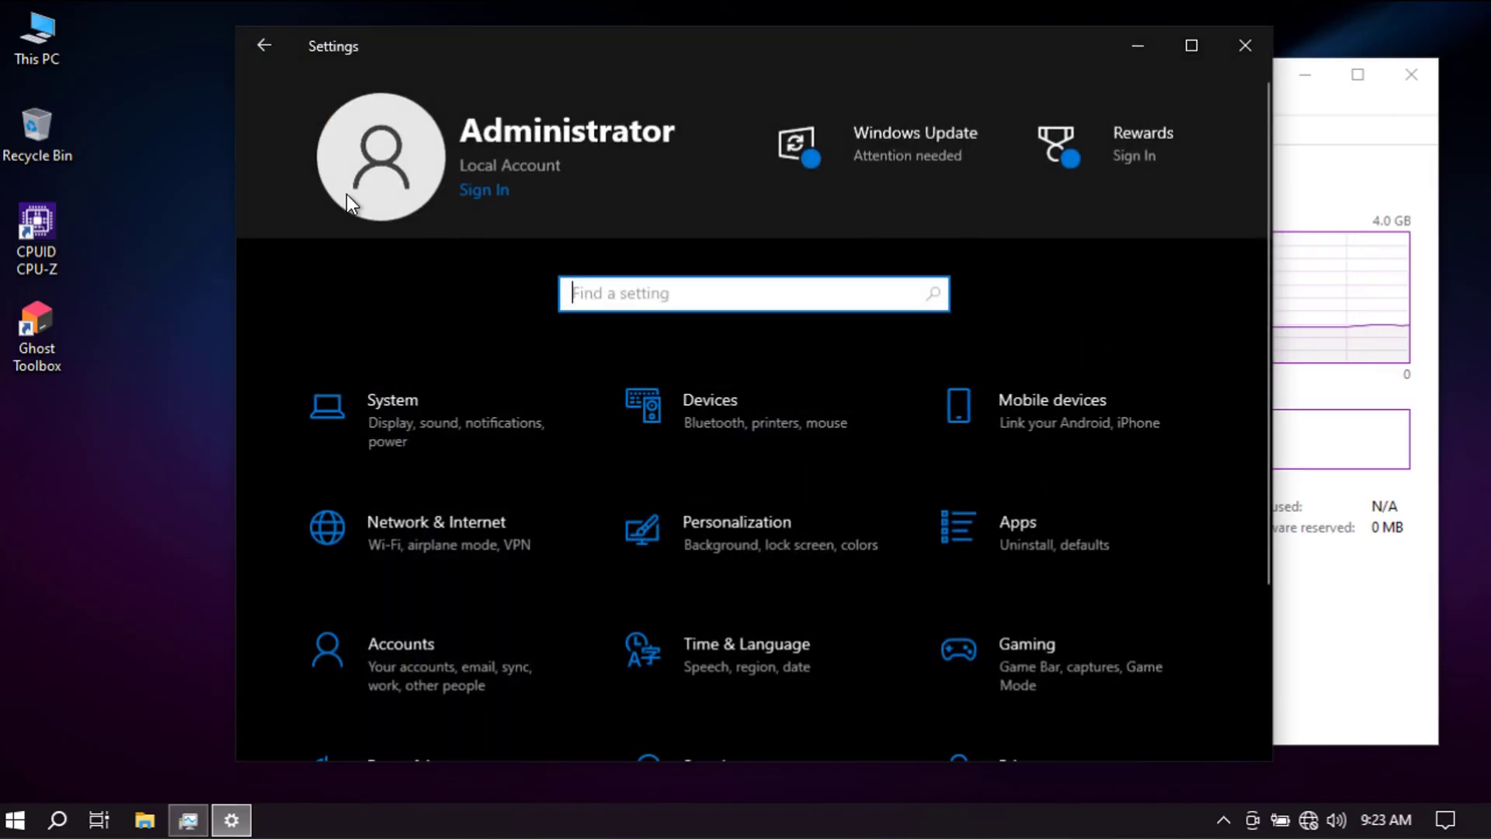
Step: Review the device and Windows specifications on the System About page, and return to the Settings home page
{"action": "left_click", "coordinate": [407, 411]}
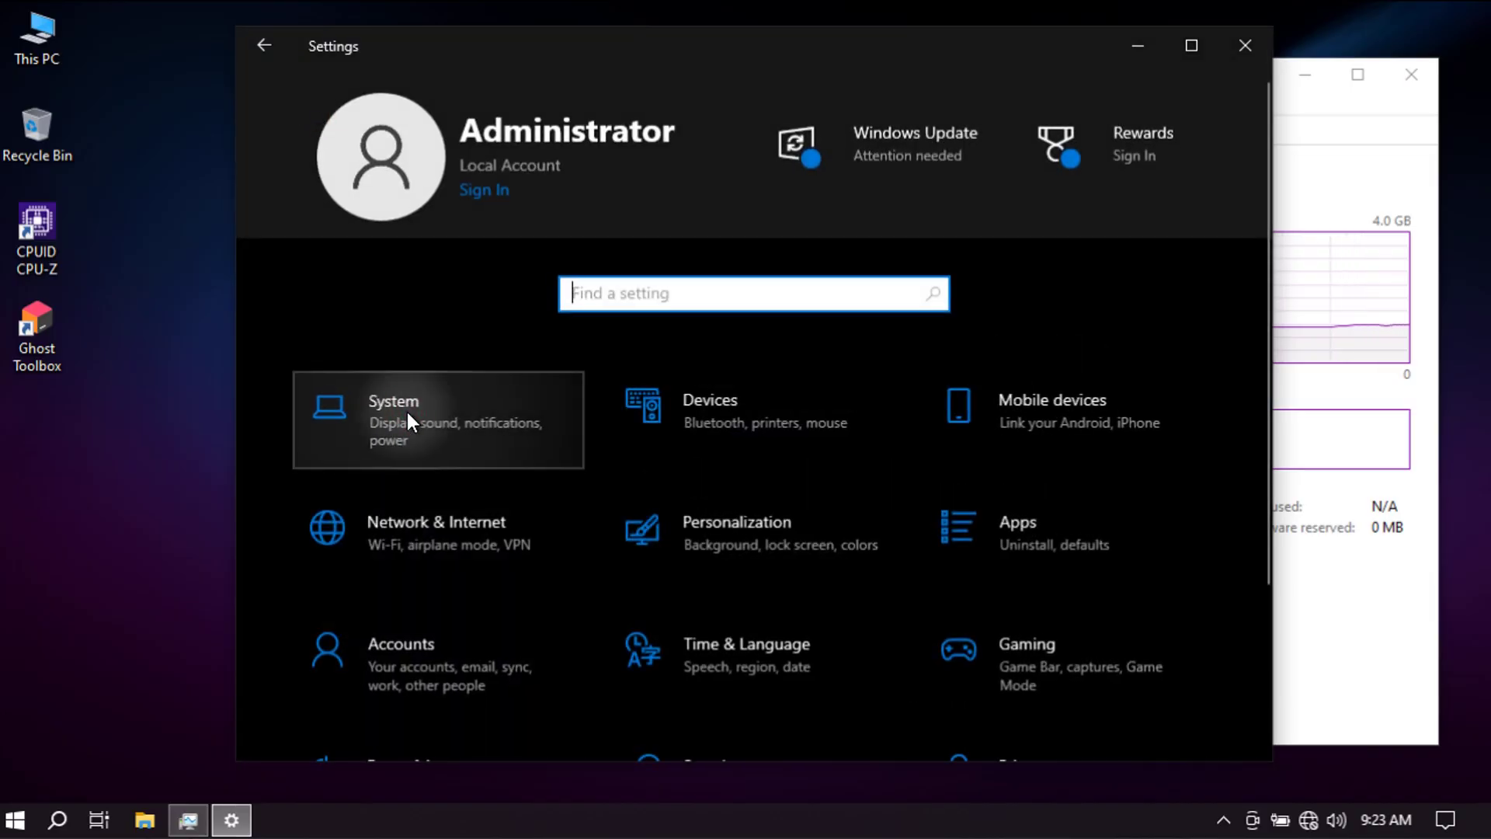
{"action": "scroll", "coordinate": [423, 467], "scroll_direction": "down", "scroll_amount": 5}
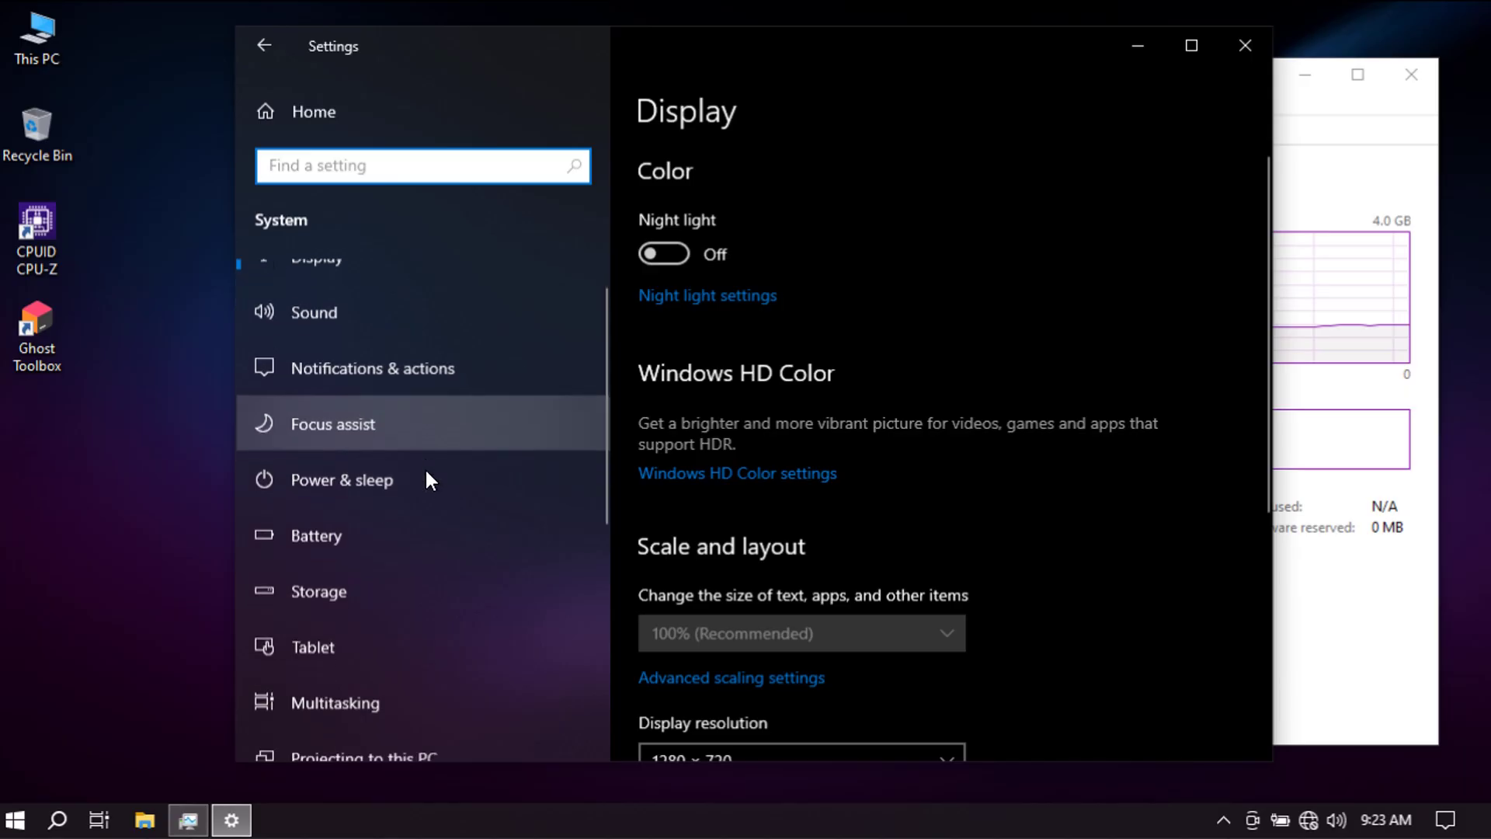
{"action": "left_click", "coordinate": [378, 638]}
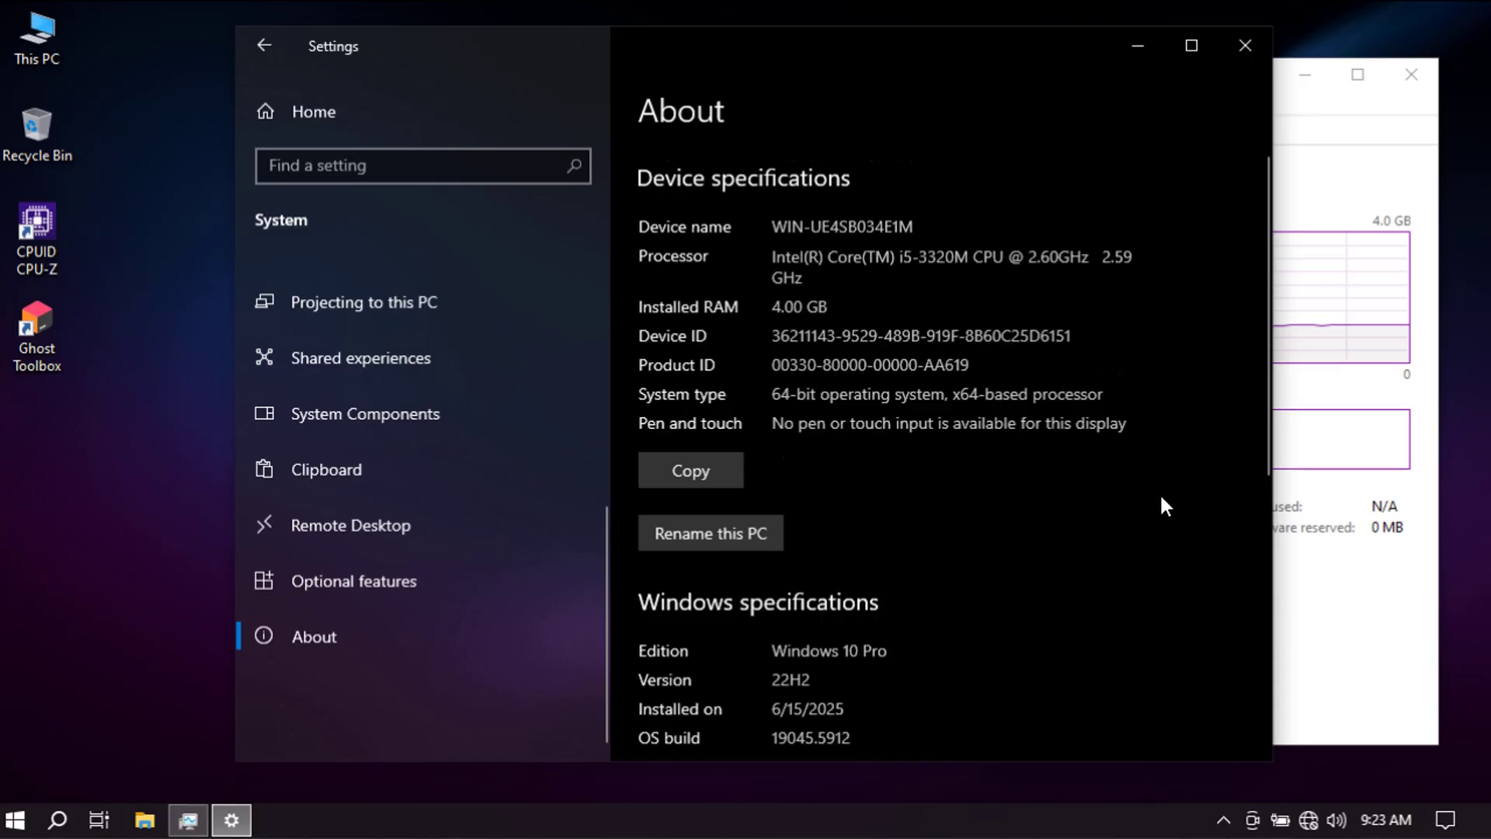
{"action": "scroll", "coordinate": [1159, 497], "scroll_direction": "down", "scroll_amount": 5}
{"action": "scroll", "coordinate": [1174, 497], "scroll_direction": "up", "scroll_amount": 1}
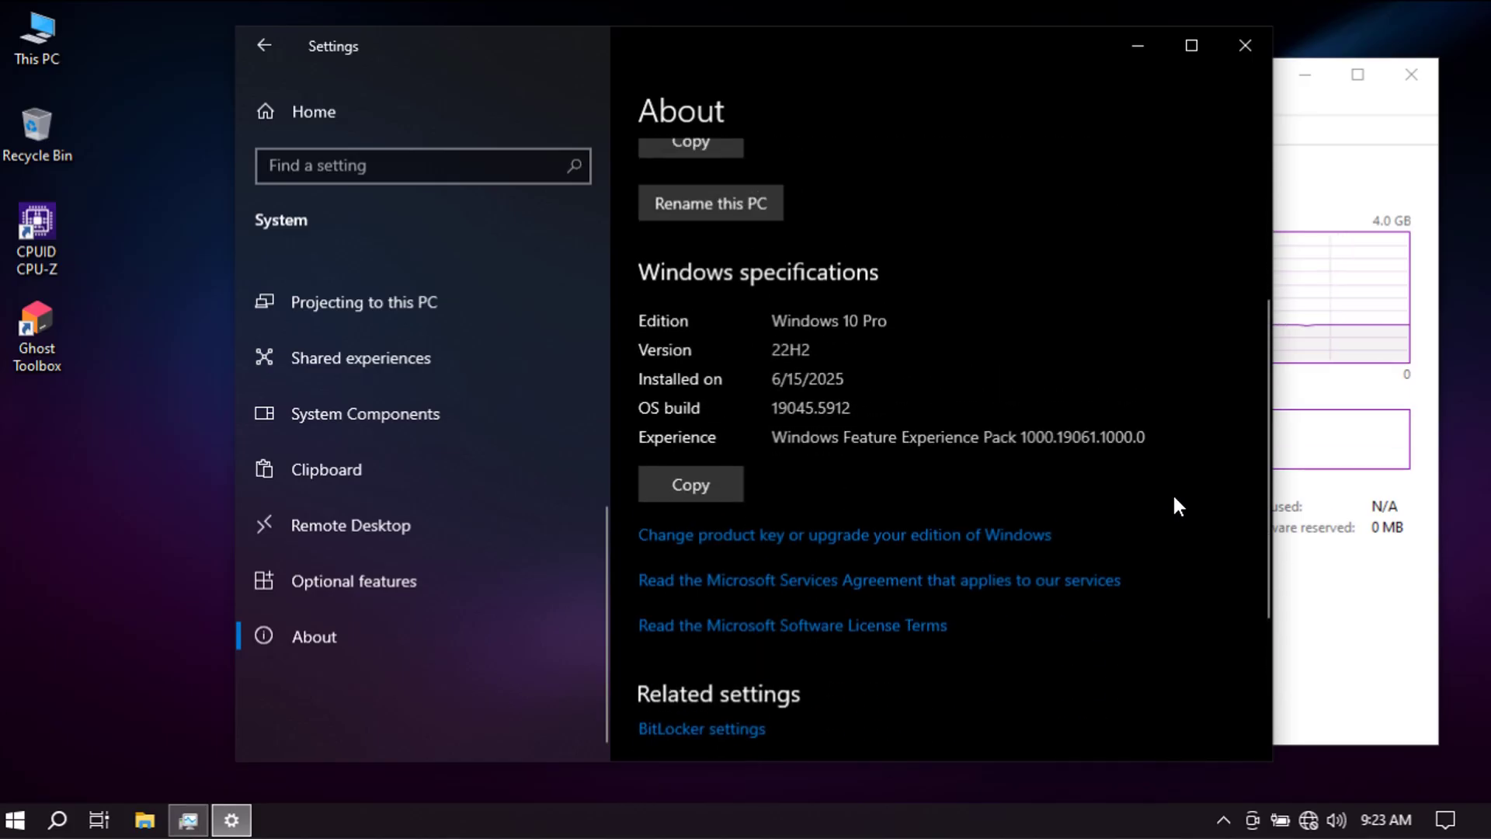
{"action": "left_click", "coordinate": [286, 117]}
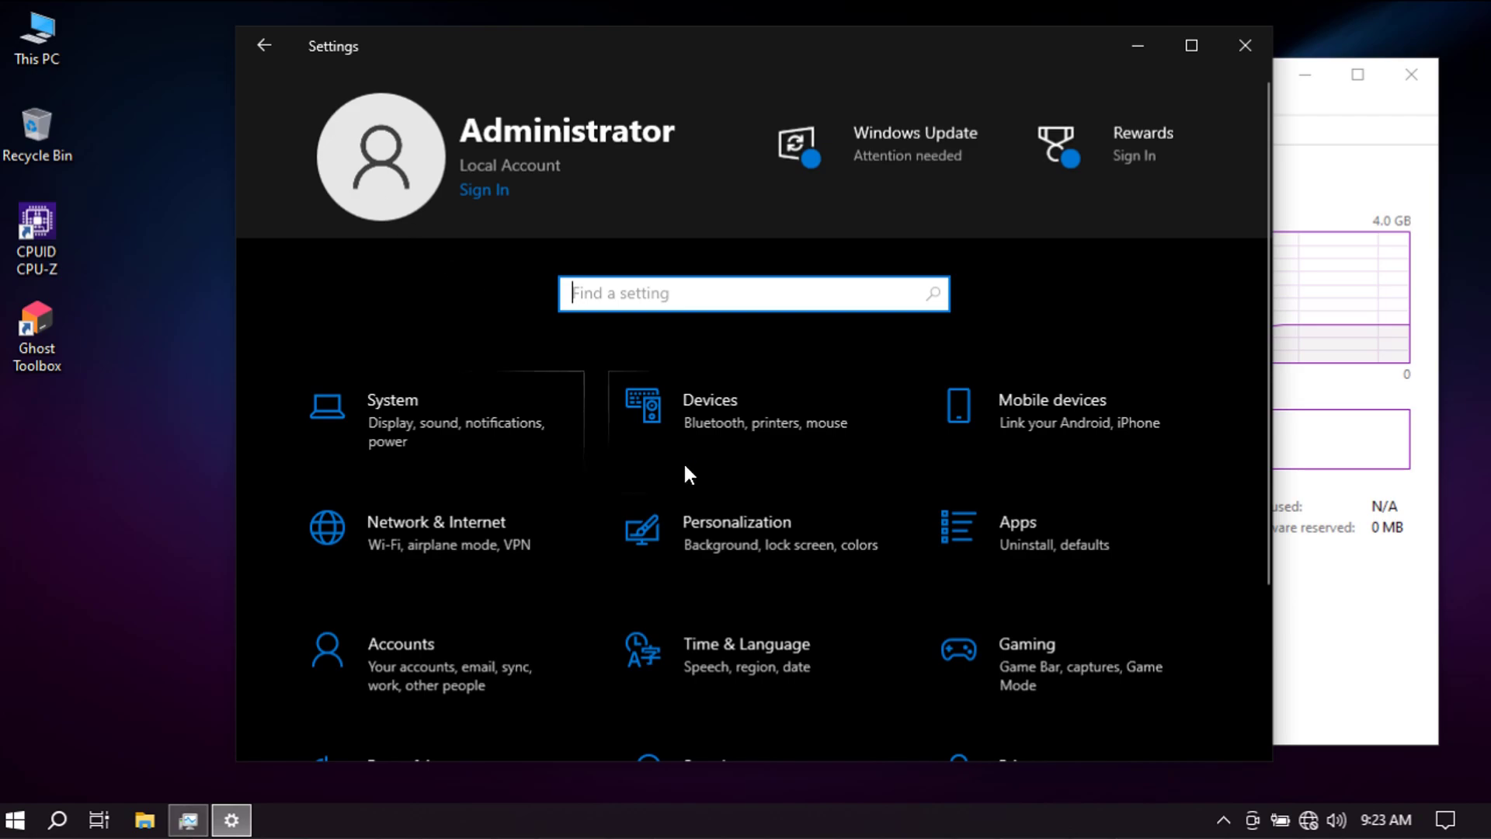
Step: Open the Themes page under Personalization and browse the themes with the Settings window widened to show three per row
{"action": "left_click", "coordinate": [763, 541]}
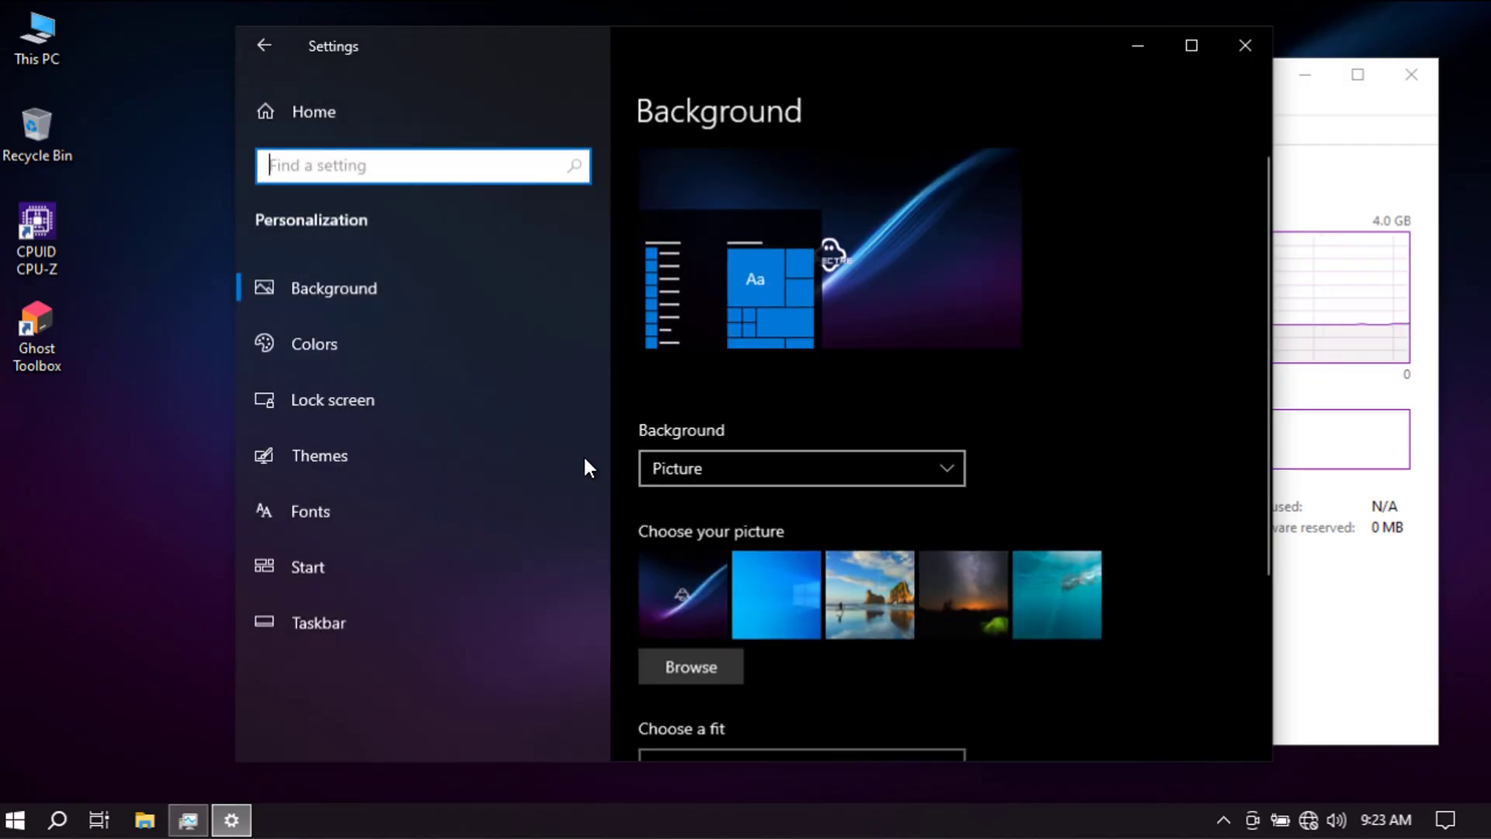
{"action": "left_click", "coordinate": [343, 458]}
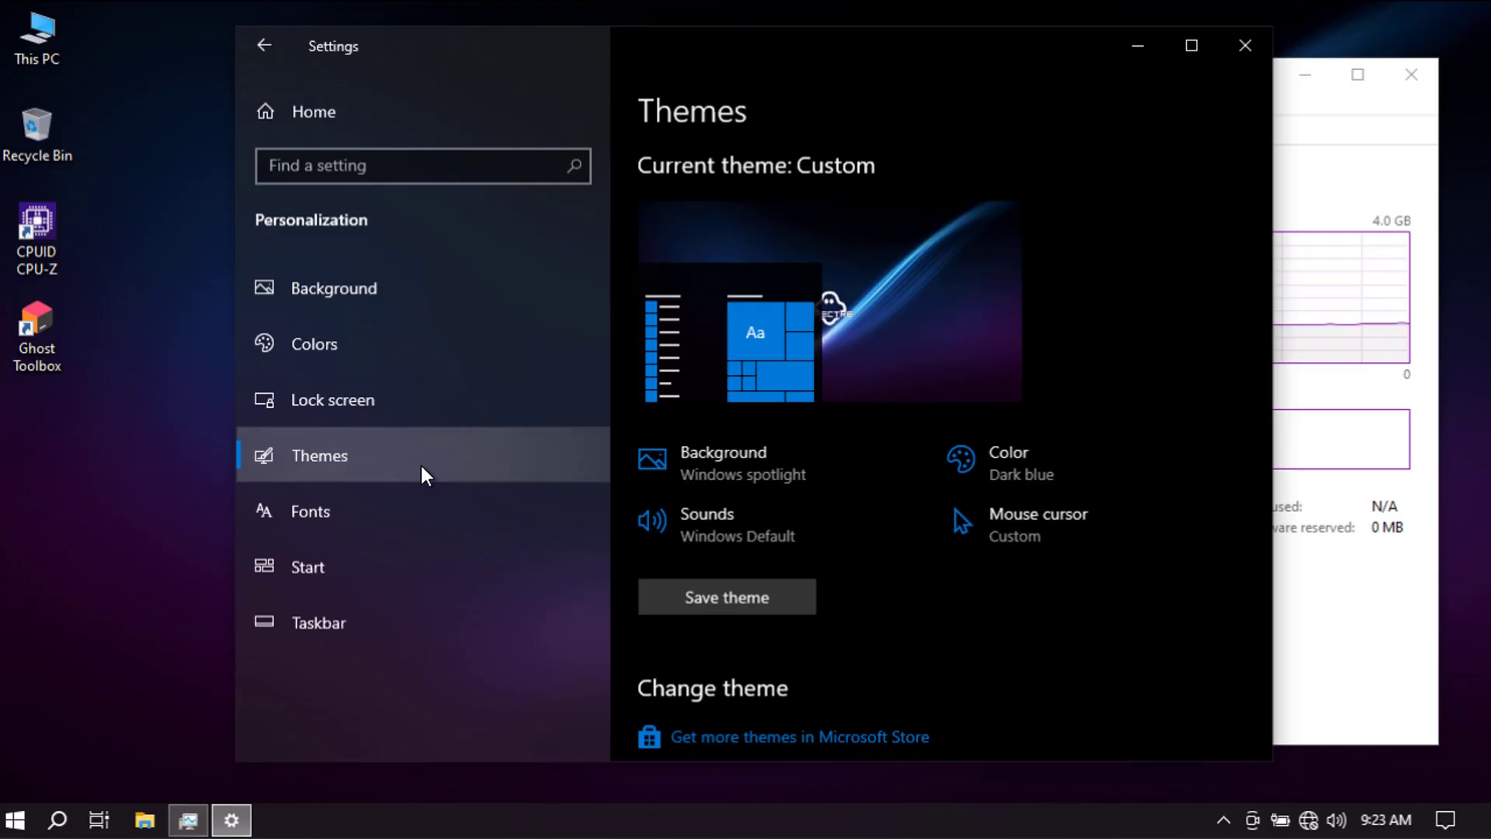
{"action": "scroll", "coordinate": [1177, 491], "scroll_direction": "down", "scroll_amount": 6}
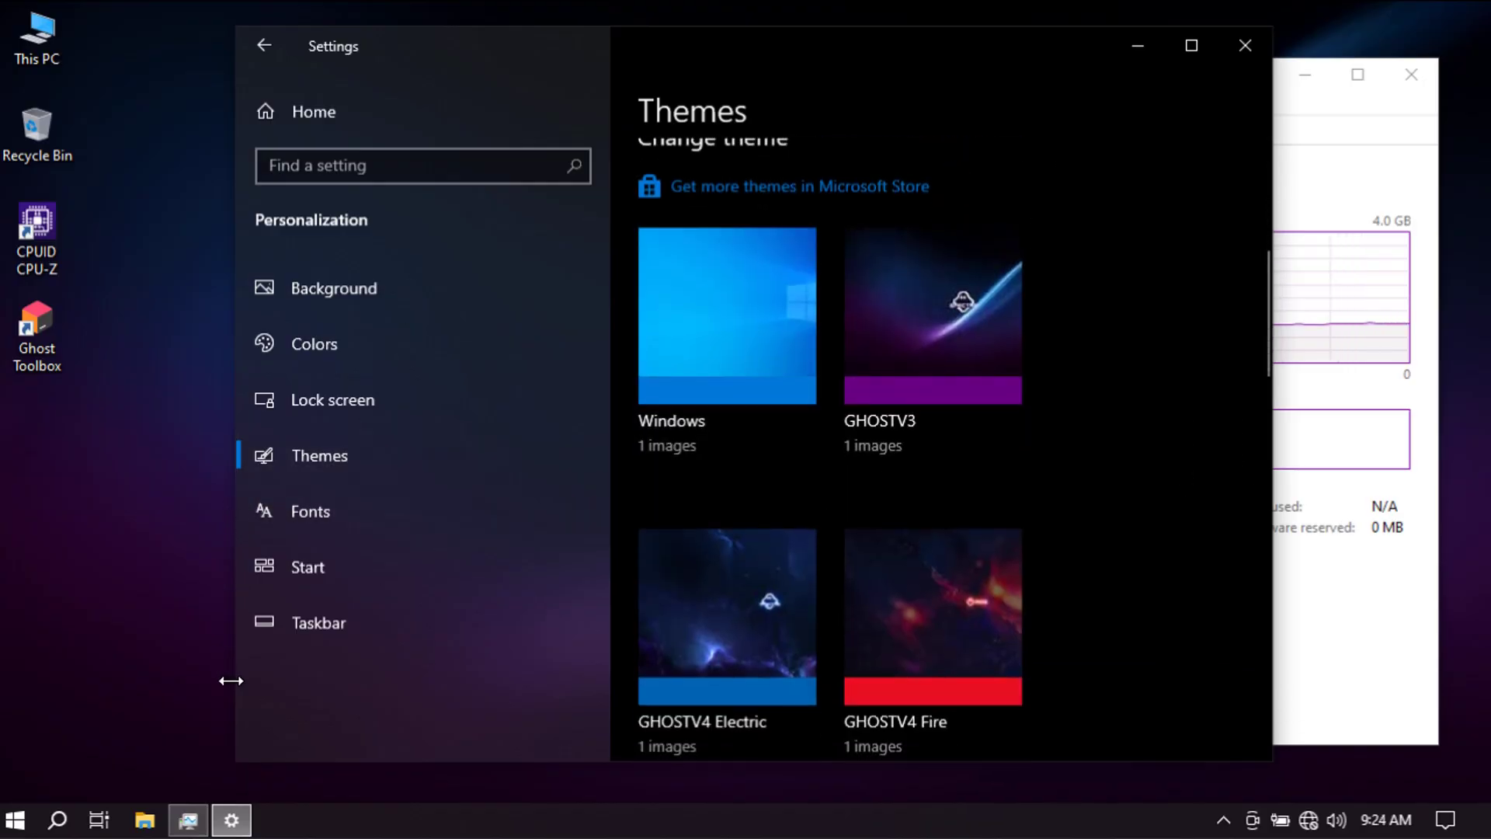
{"action": "left_click_drag", "start_coordinate": [226, 677], "coordinate": [129, 665]}
{"action": "scroll", "coordinate": [1199, 481], "scroll_direction": "down", "scroll_amount": 8}
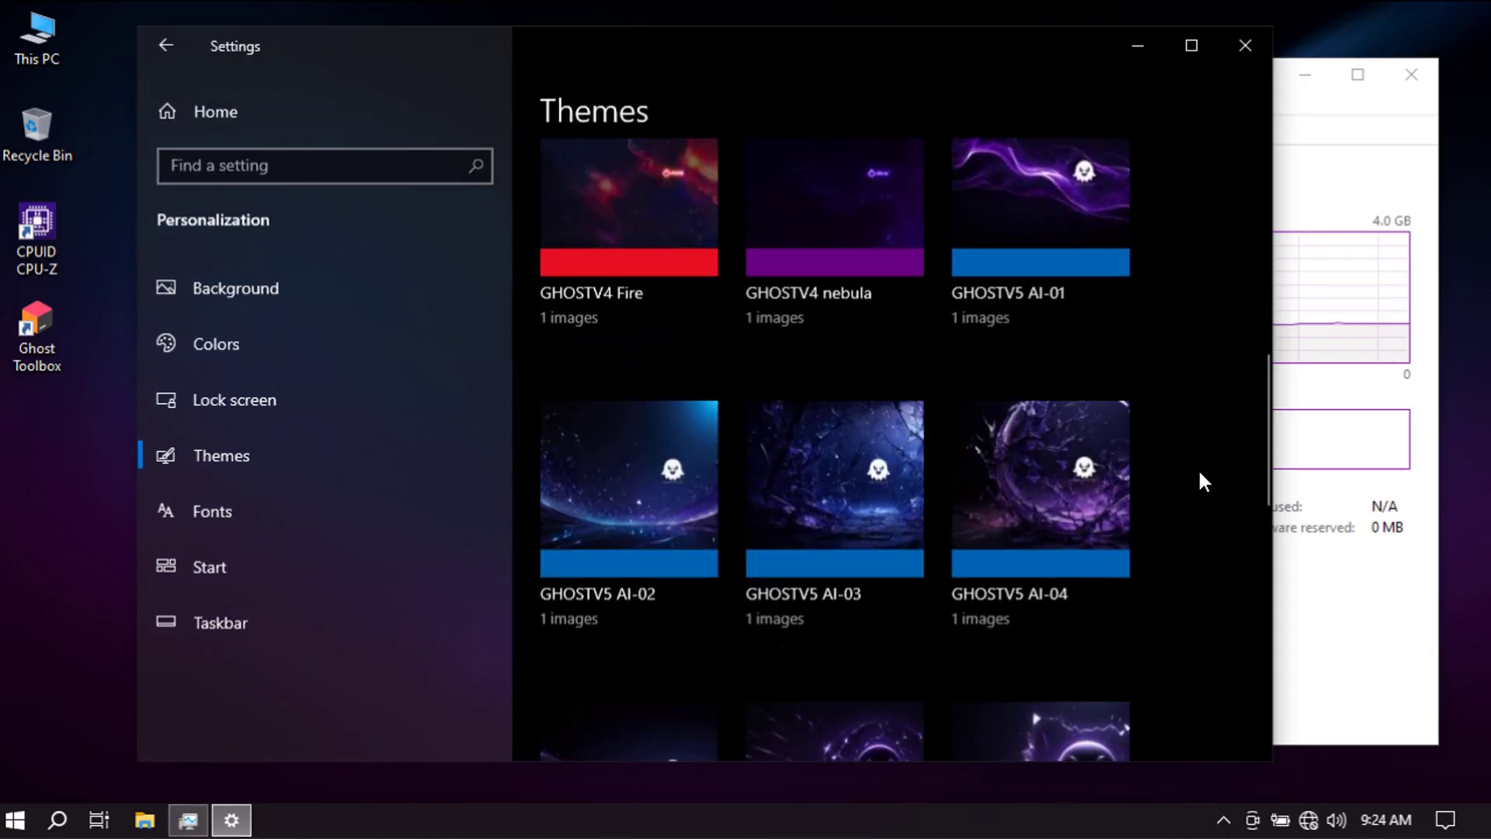
{"action": "scroll", "coordinate": [1199, 474], "scroll_direction": "down", "scroll_amount": 2}
{"action": "scroll", "coordinate": [1200, 473], "scroll_direction": "up", "scroll_amount": 6}
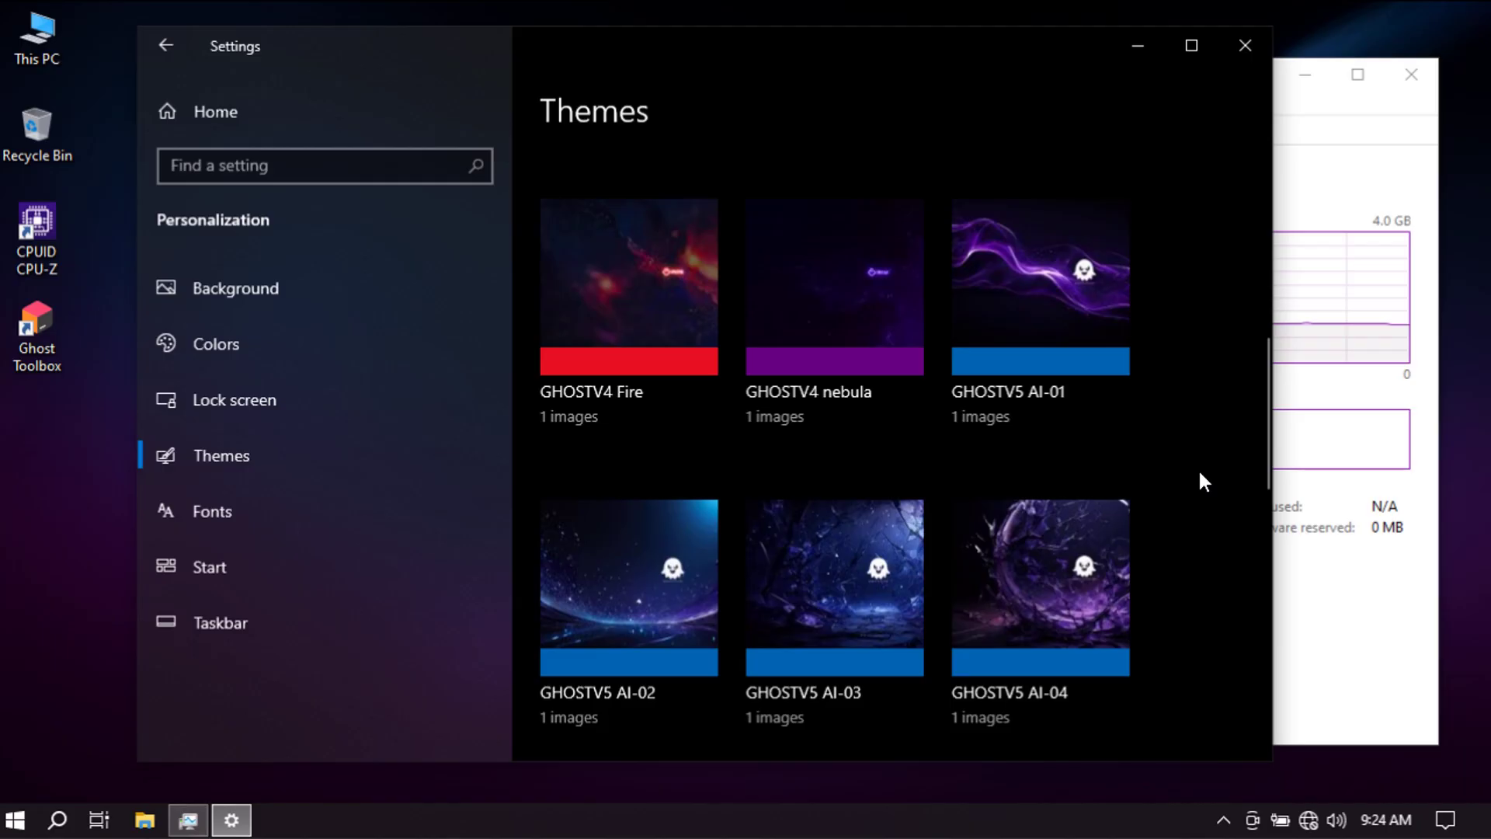
Step: Apply the GHOSTV5 AI-02 theme and preview its wallpaper in Task View
{"action": "left_click", "coordinate": [629, 570]}
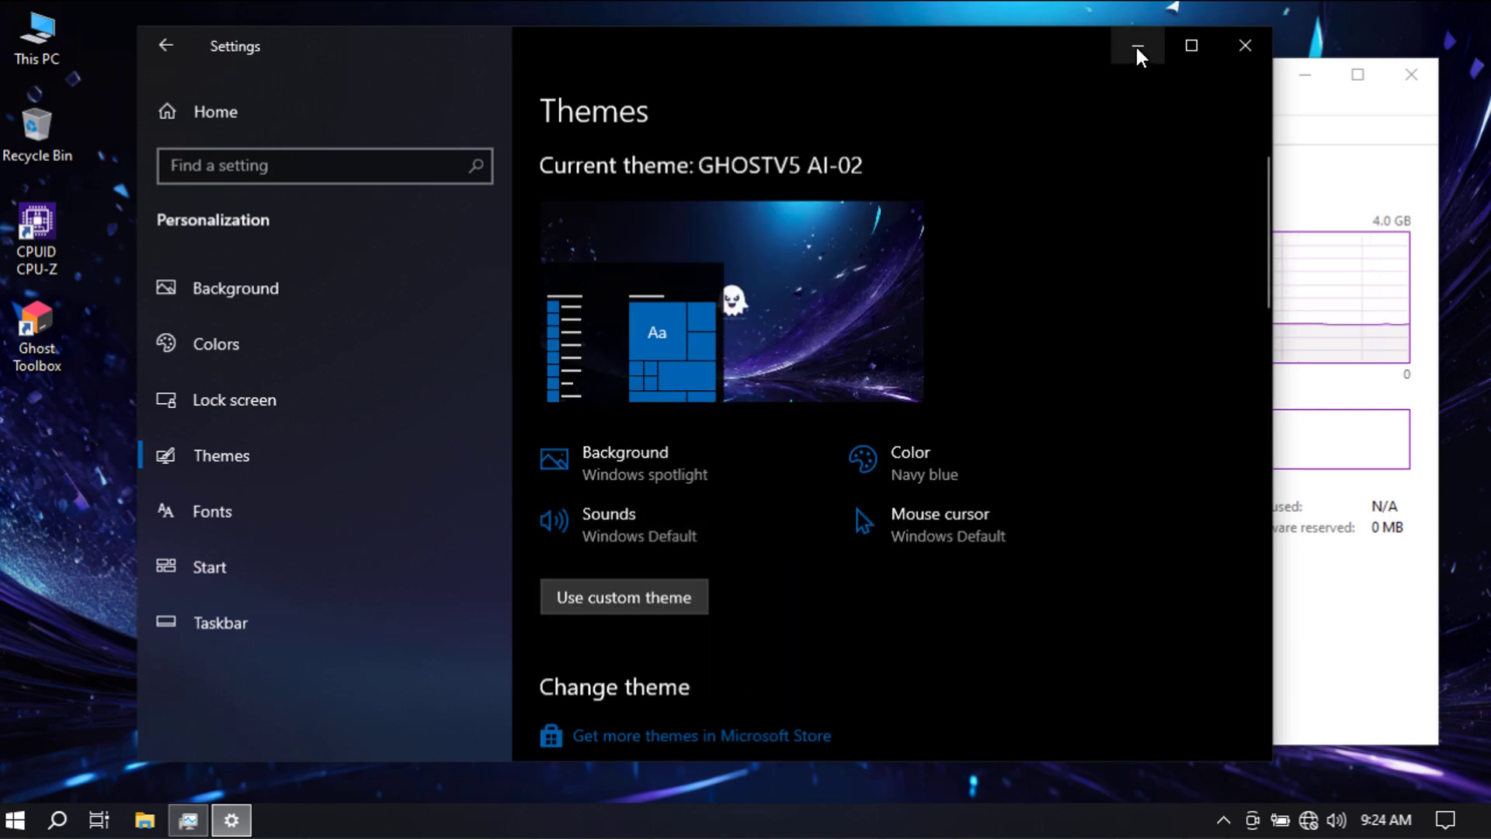
{"action": "left_click", "coordinate": [99, 820]}
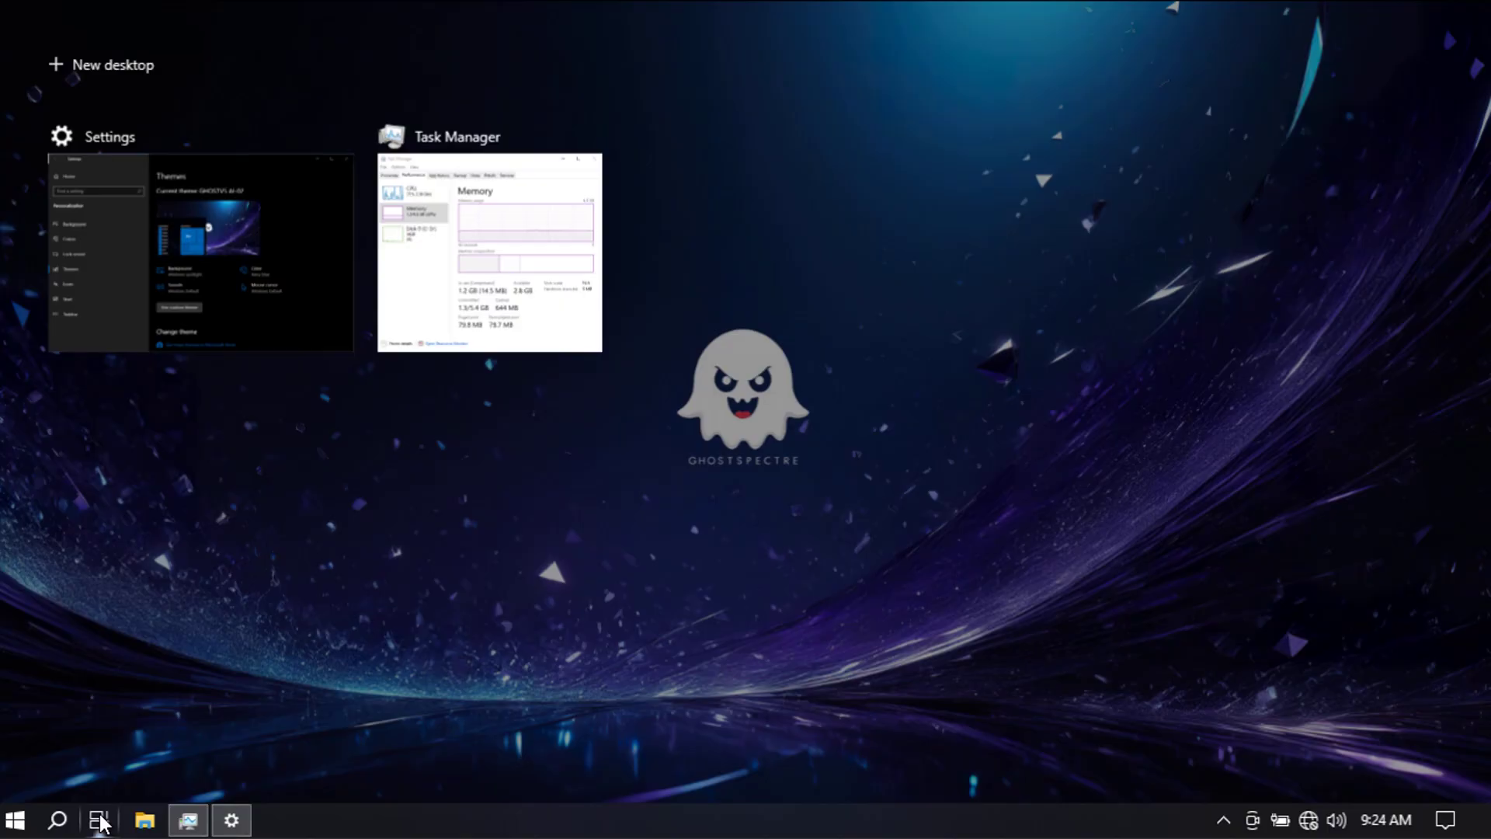
{"action": "left_click", "coordinate": [99, 820]}
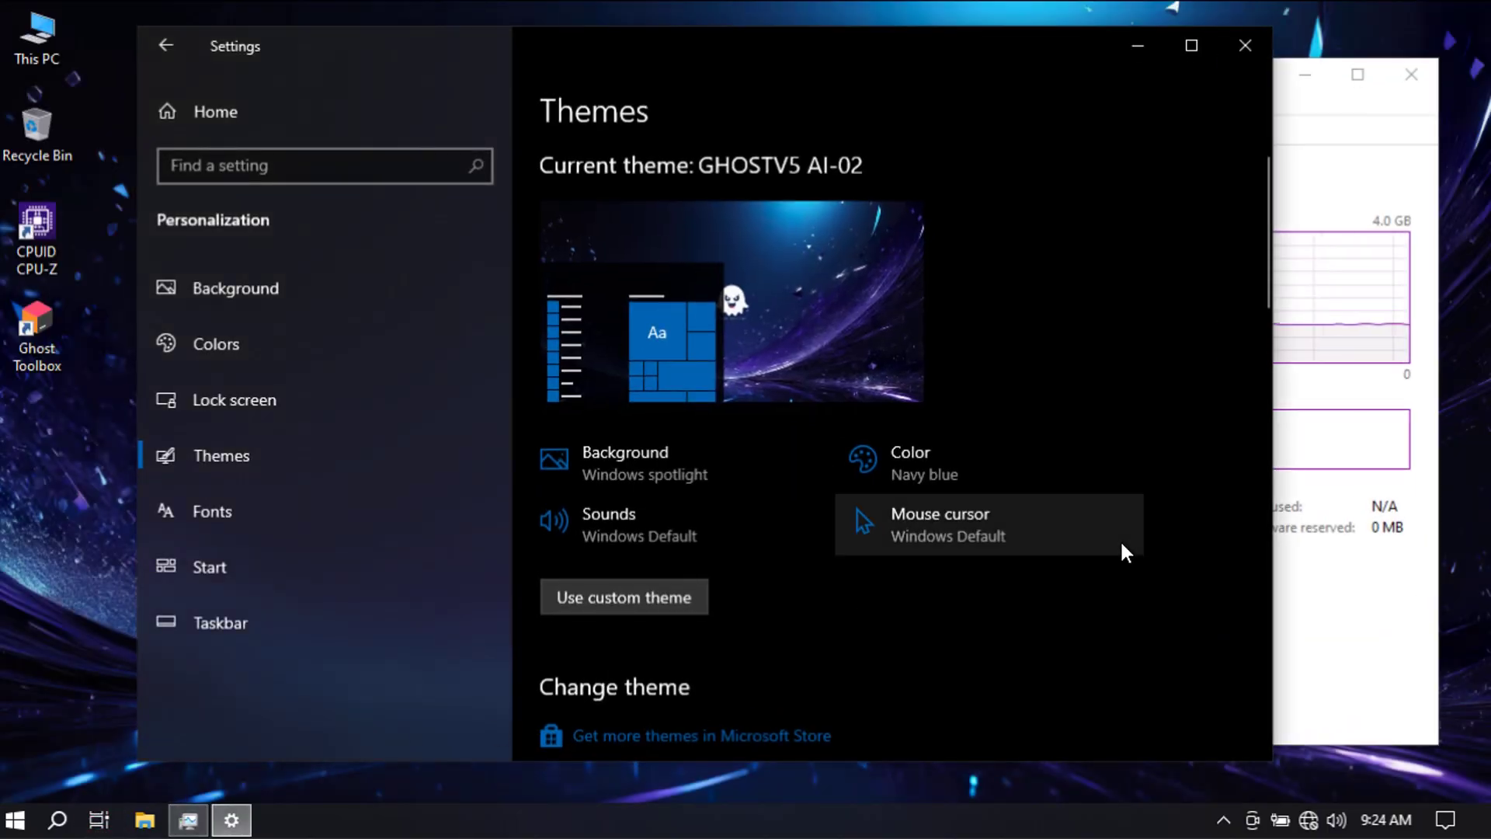
Step: Apply the default Windows theme and preview its wallpaper in Task View
{"action": "scroll", "coordinate": [1126, 540], "scroll_direction": "down", "scroll_amount": 5}
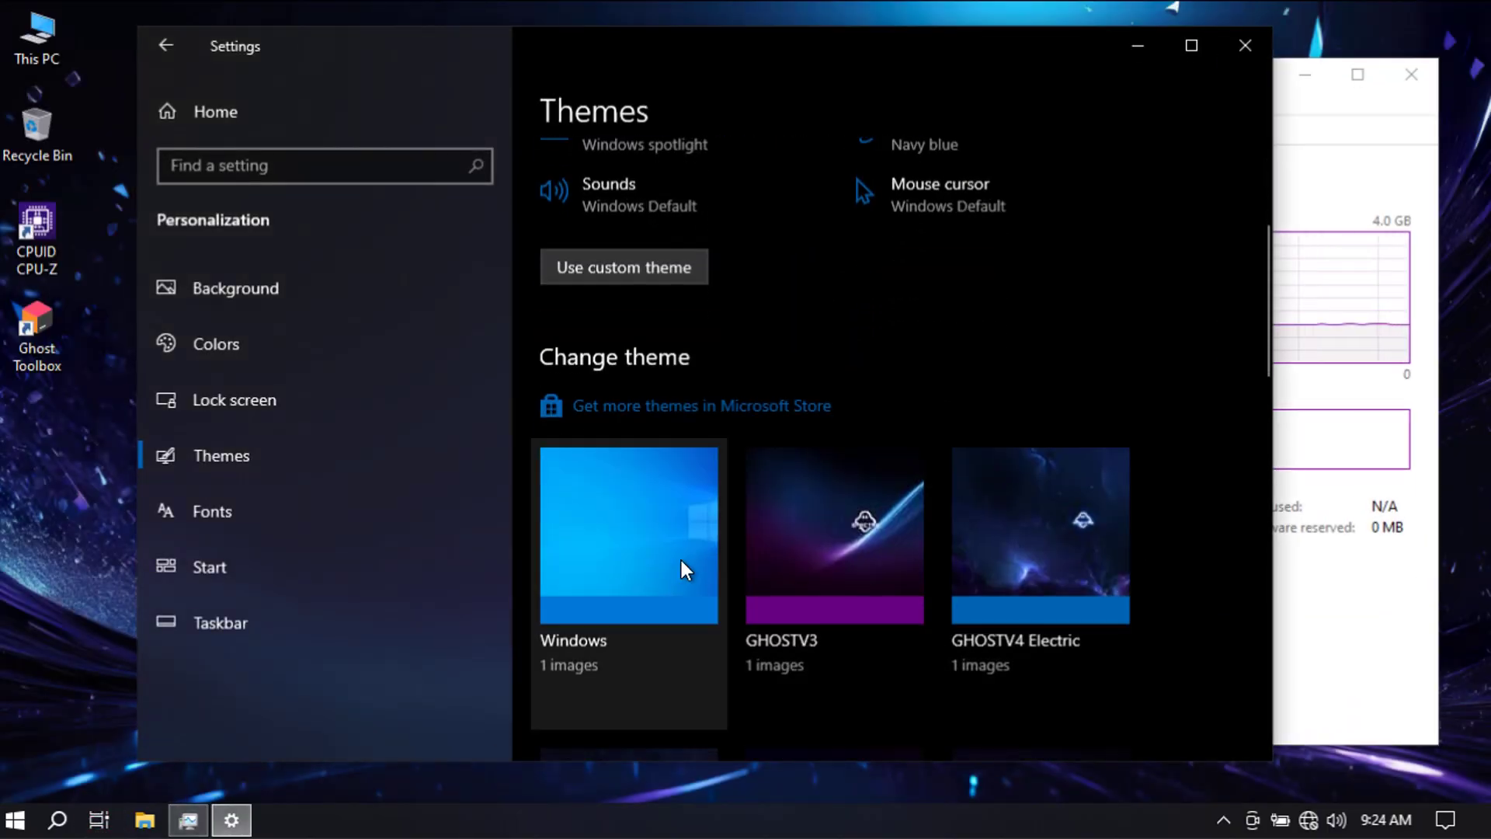
{"action": "left_click", "coordinate": [637, 550]}
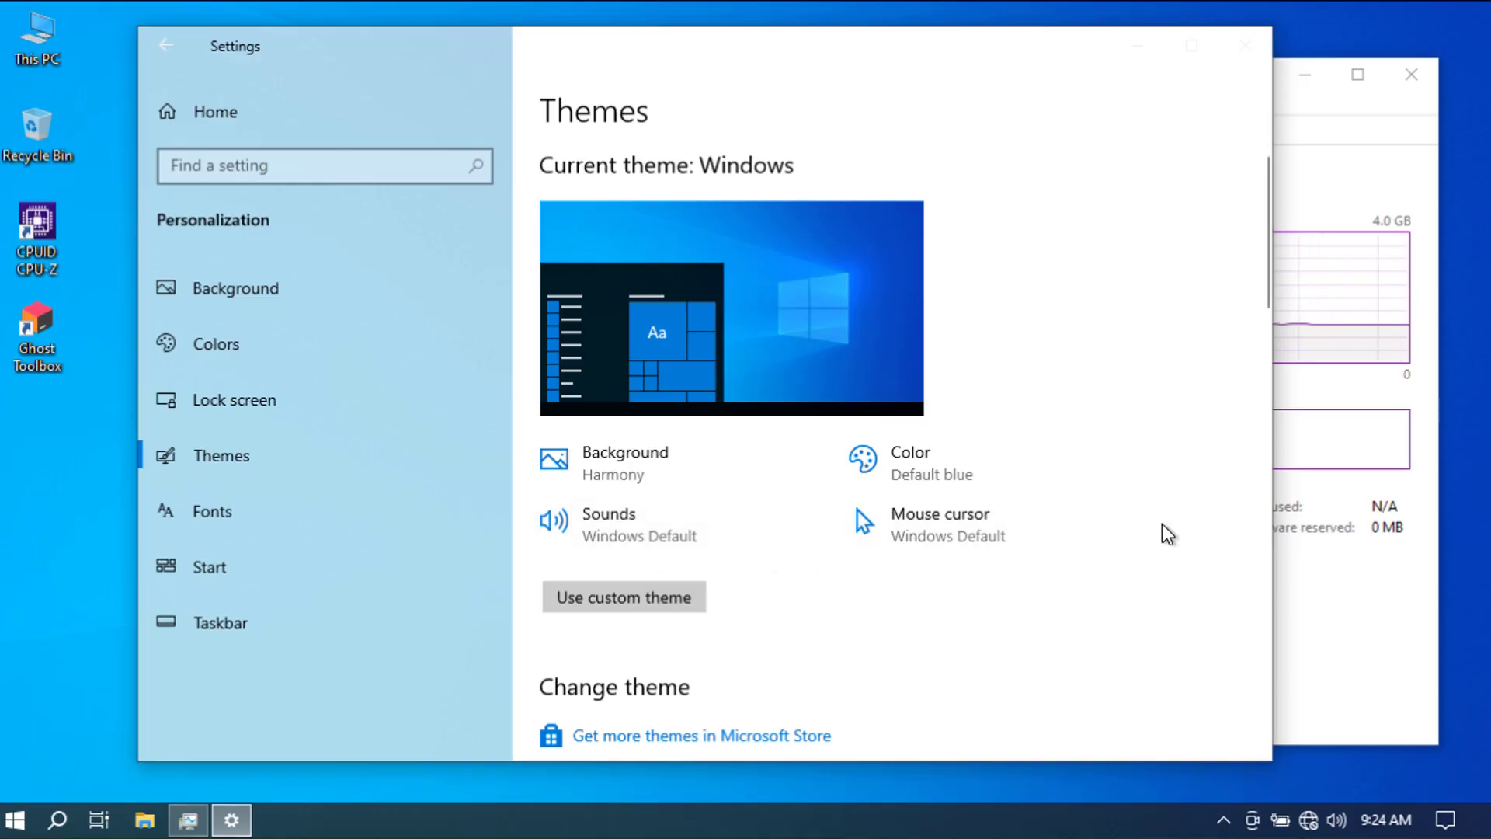
{"action": "scroll", "coordinate": [1184, 547], "scroll_direction": "down", "scroll_amount": 5}
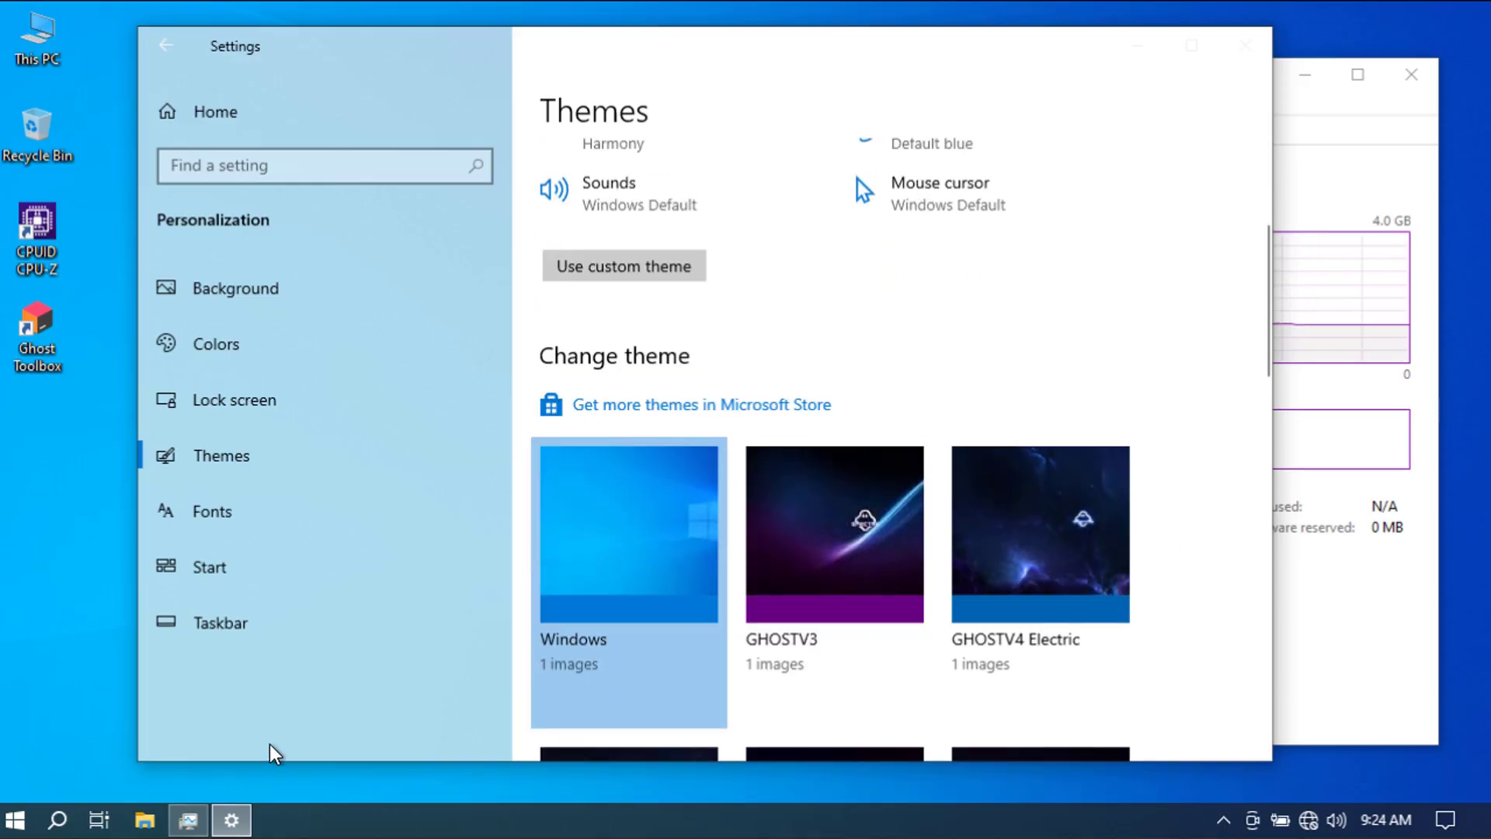
{"action": "left_click", "coordinate": [99, 820]}
{"action": "left_click", "coordinate": [100, 821]}
Step: Apply the GHOSTV5 AI-03 theme
{"action": "scroll", "coordinate": [1177, 486], "scroll_direction": "down", "scroll_amount": 5}
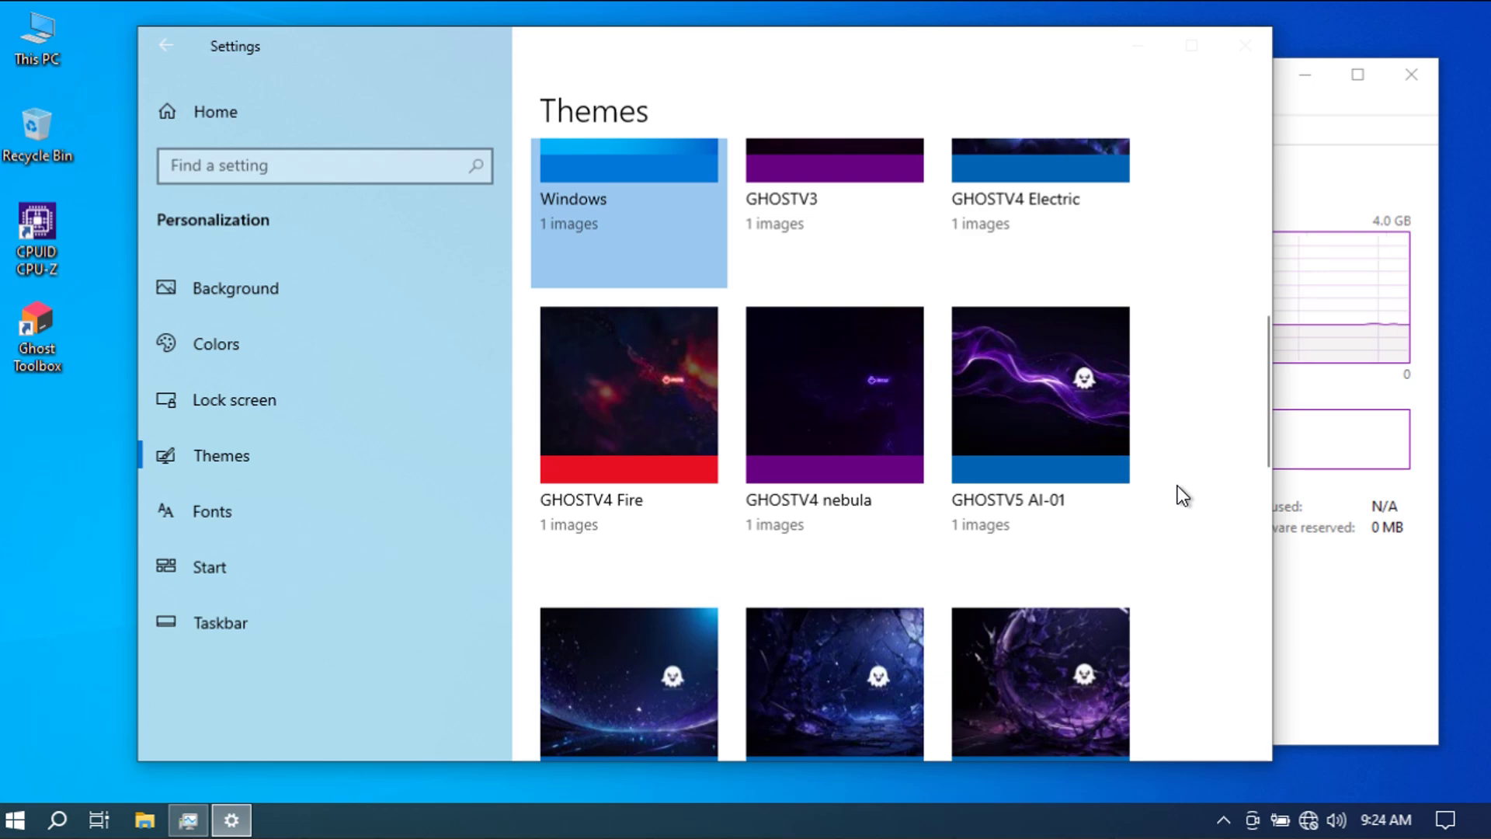
{"action": "scroll", "coordinate": [1177, 486], "scroll_direction": "down", "scroll_amount": 4}
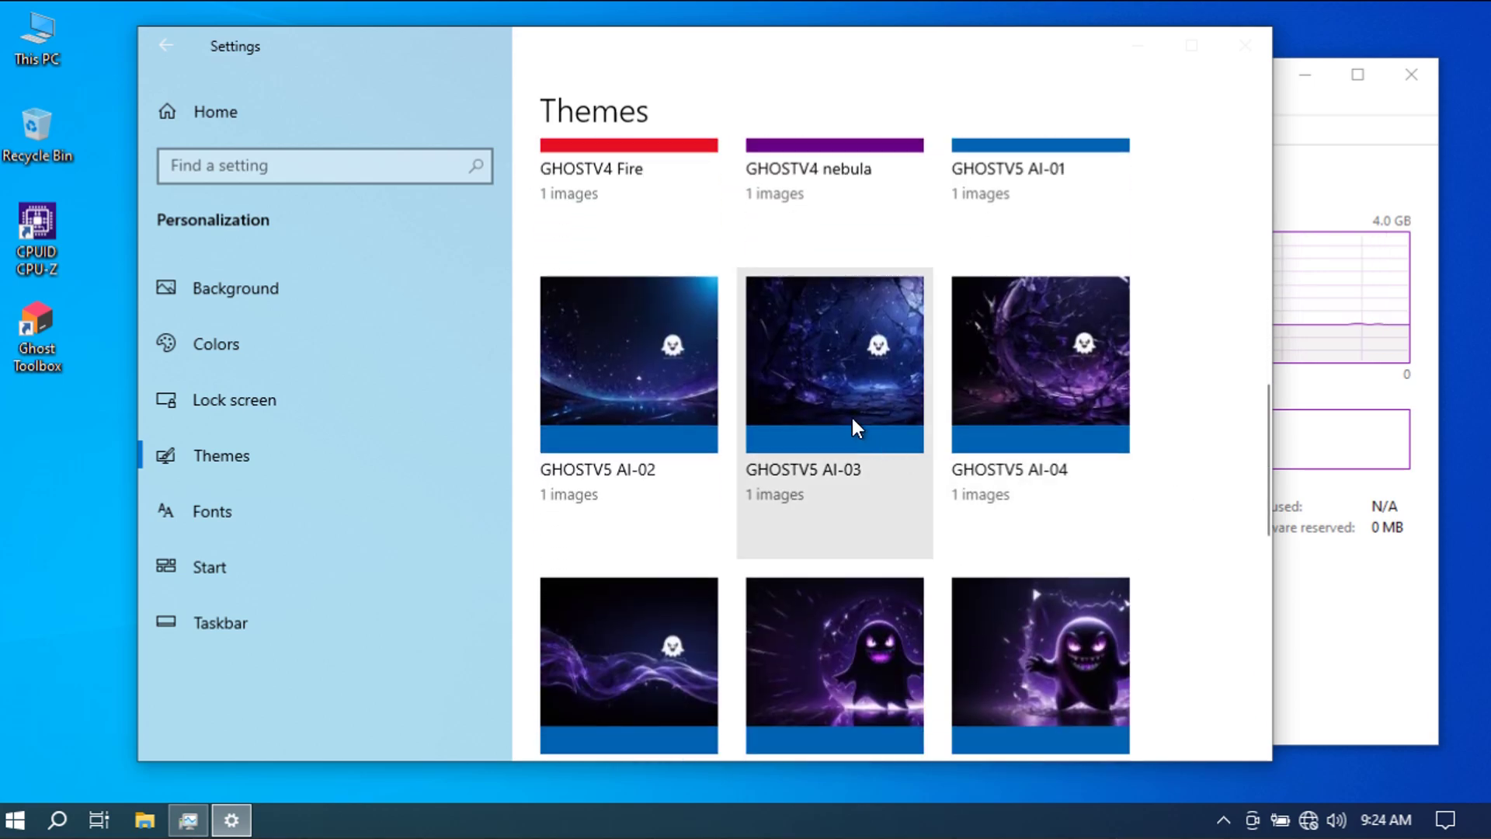
{"action": "left_click", "coordinate": [835, 379]}
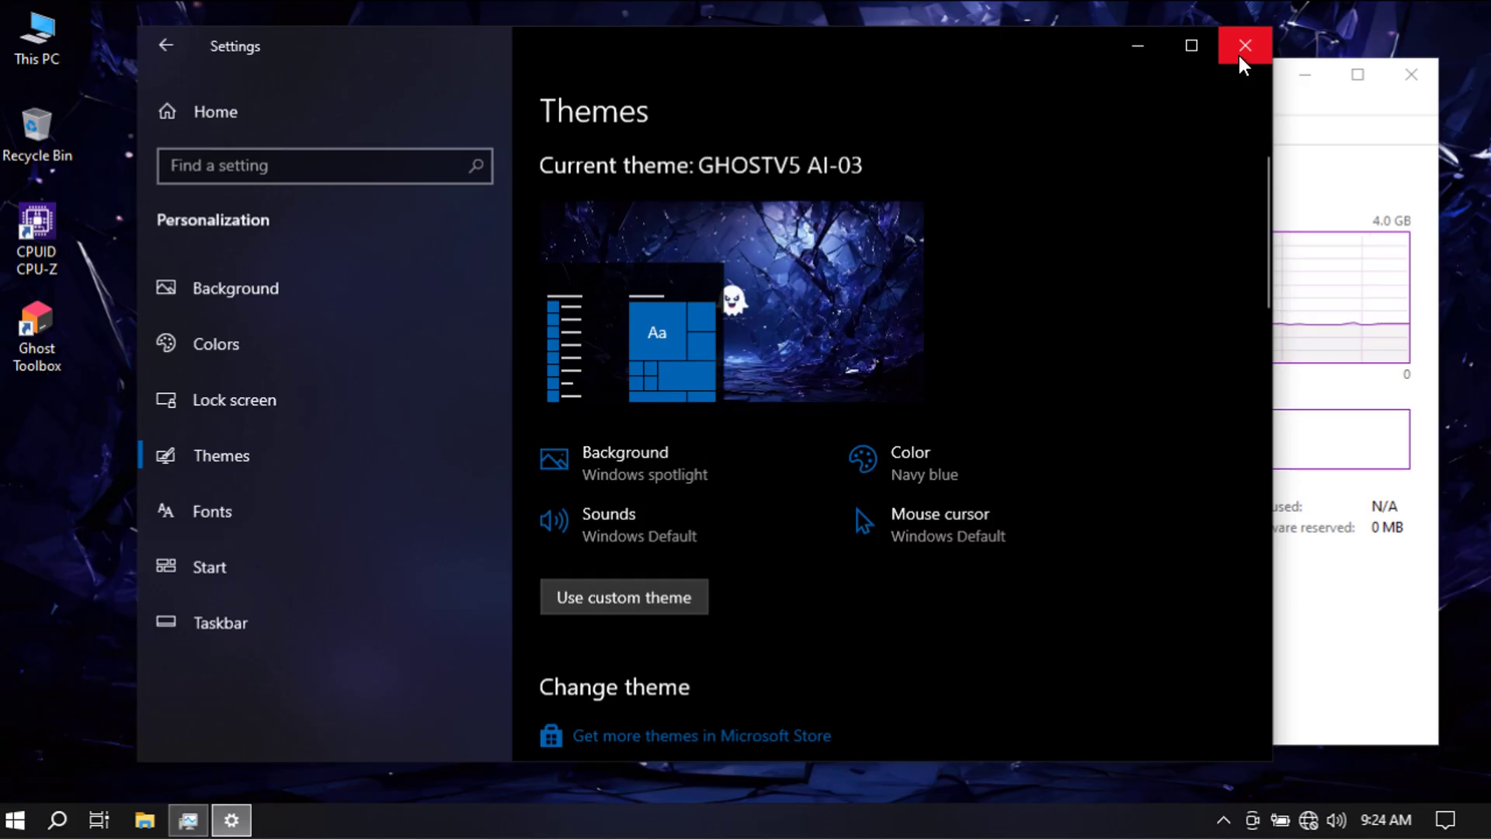
Step: Open Apps & features from the Settings home page and look through the full list of installed apps
{"action": "left_click", "coordinate": [218, 114]}
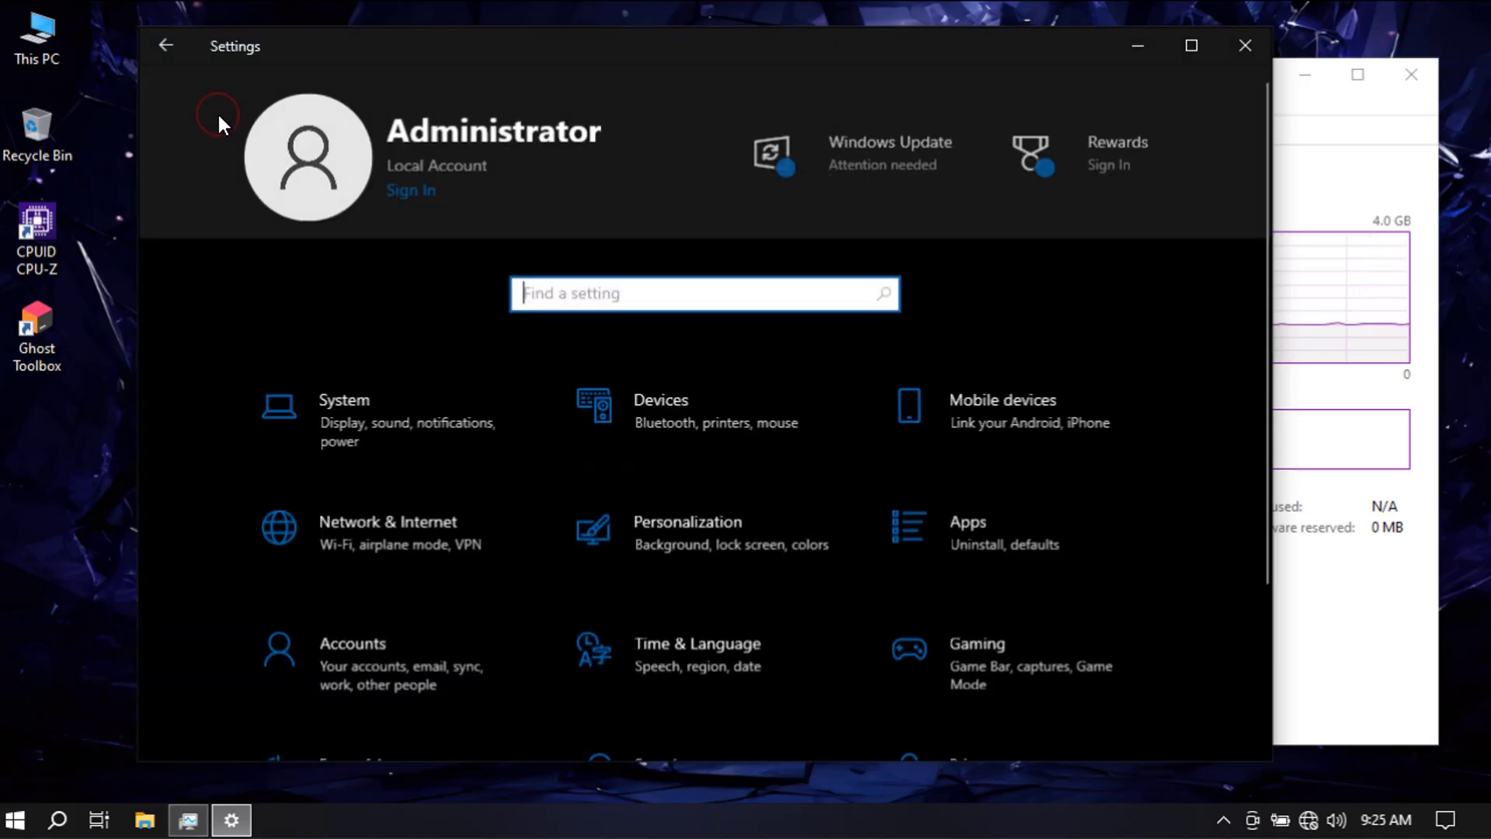
{"action": "left_click", "coordinate": [972, 540]}
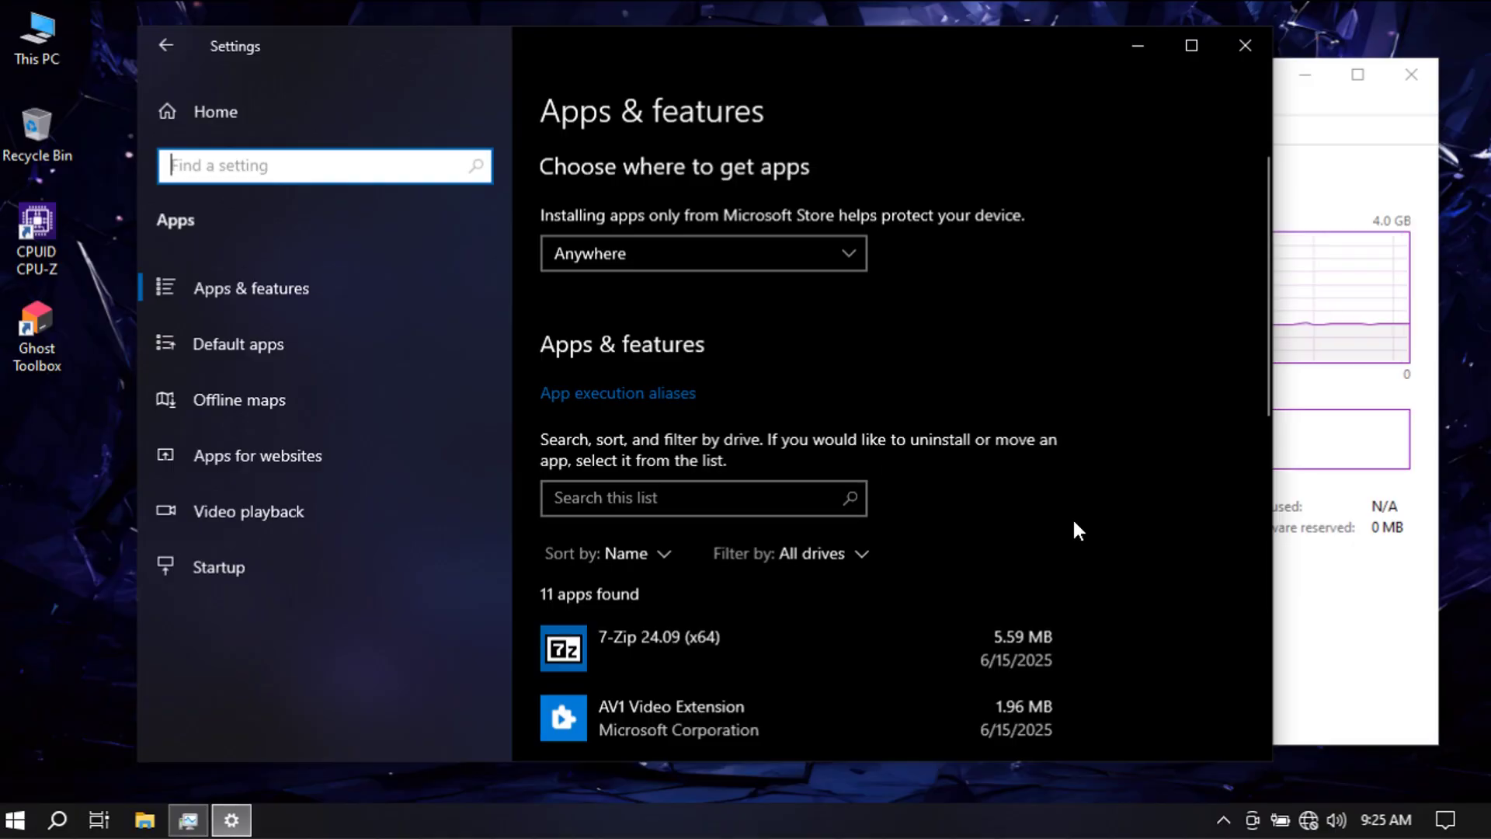
{"action": "scroll", "coordinate": [1151, 538], "scroll_direction": "down", "scroll_amount": 4}
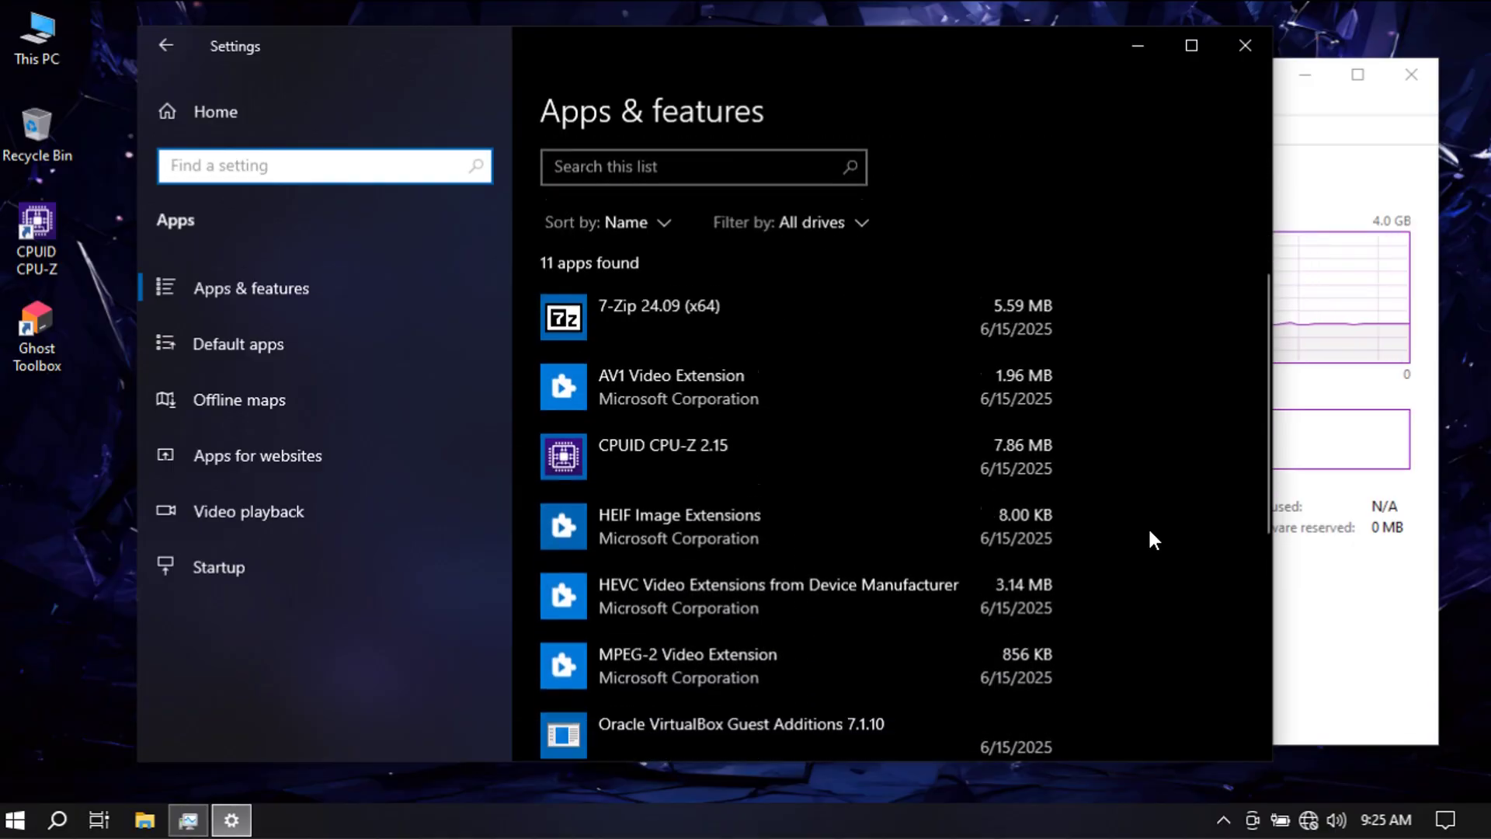
{"action": "scroll", "coordinate": [1152, 535], "scroll_direction": "down", "scroll_amount": 5}
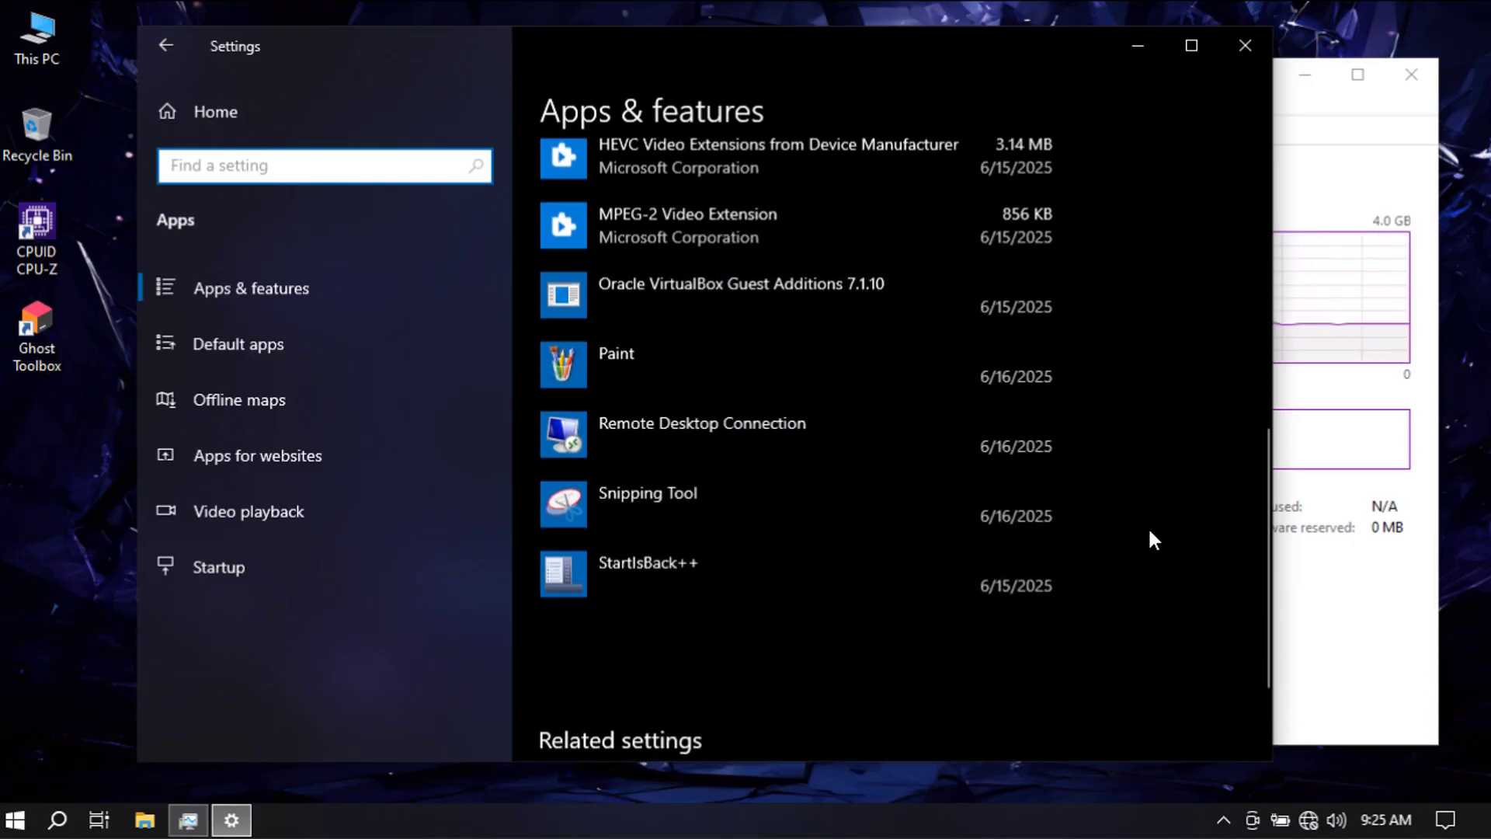
{"action": "scroll", "coordinate": [1149, 531], "scroll_direction": "up", "scroll_amount": 5}
{"action": "scroll", "coordinate": [1149, 533], "scroll_direction": "up", "scroll_amount": 4}
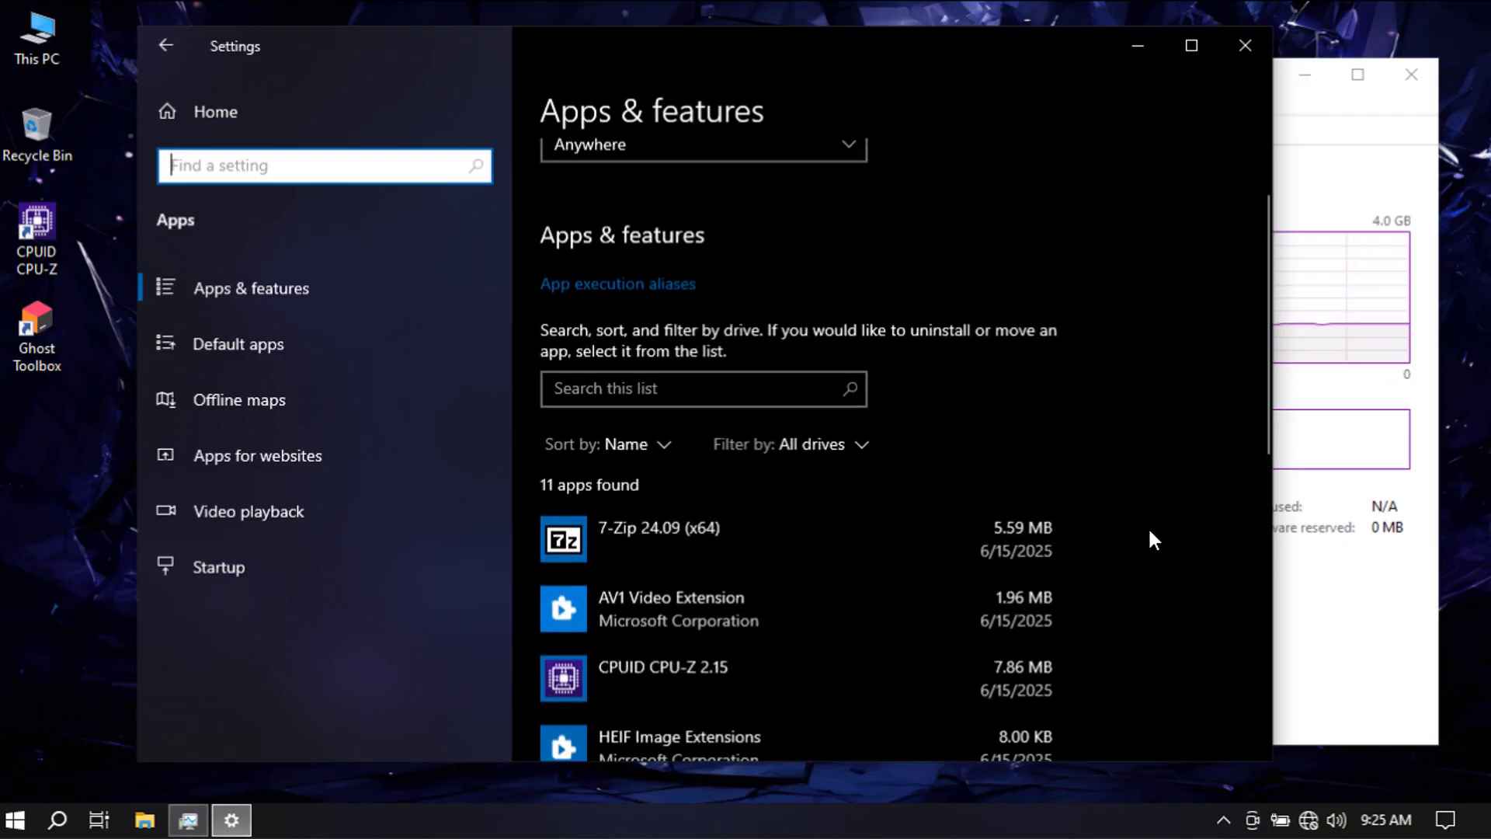
Step: Leave Settings and check the CPU and Memory performance graphs in Task Manager
{"action": "left_click", "coordinate": [239, 123]}
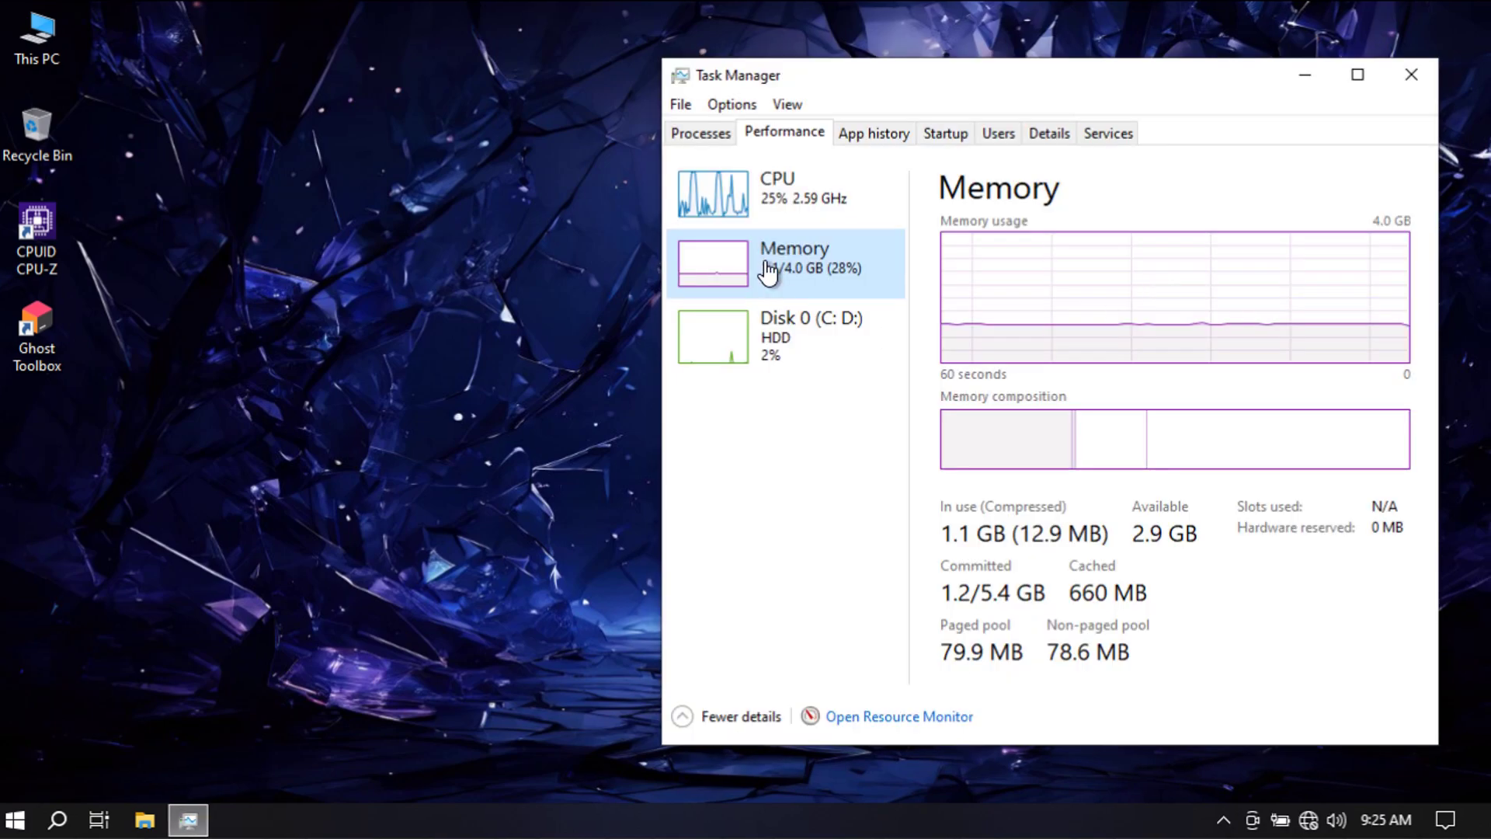
{"action": "left_click", "coordinate": [769, 195]}
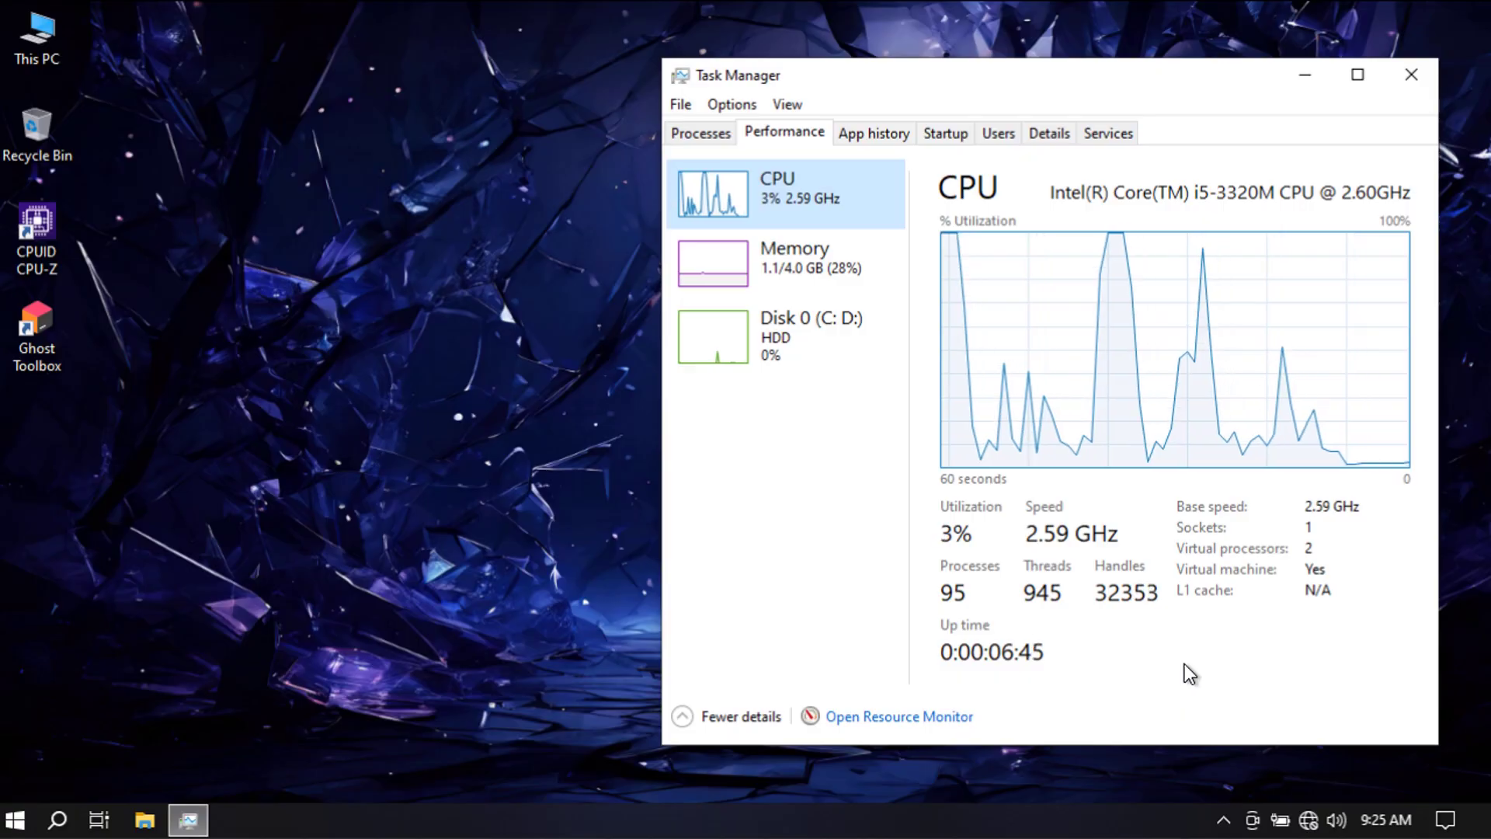
{"action": "left_click", "coordinate": [797, 273]}
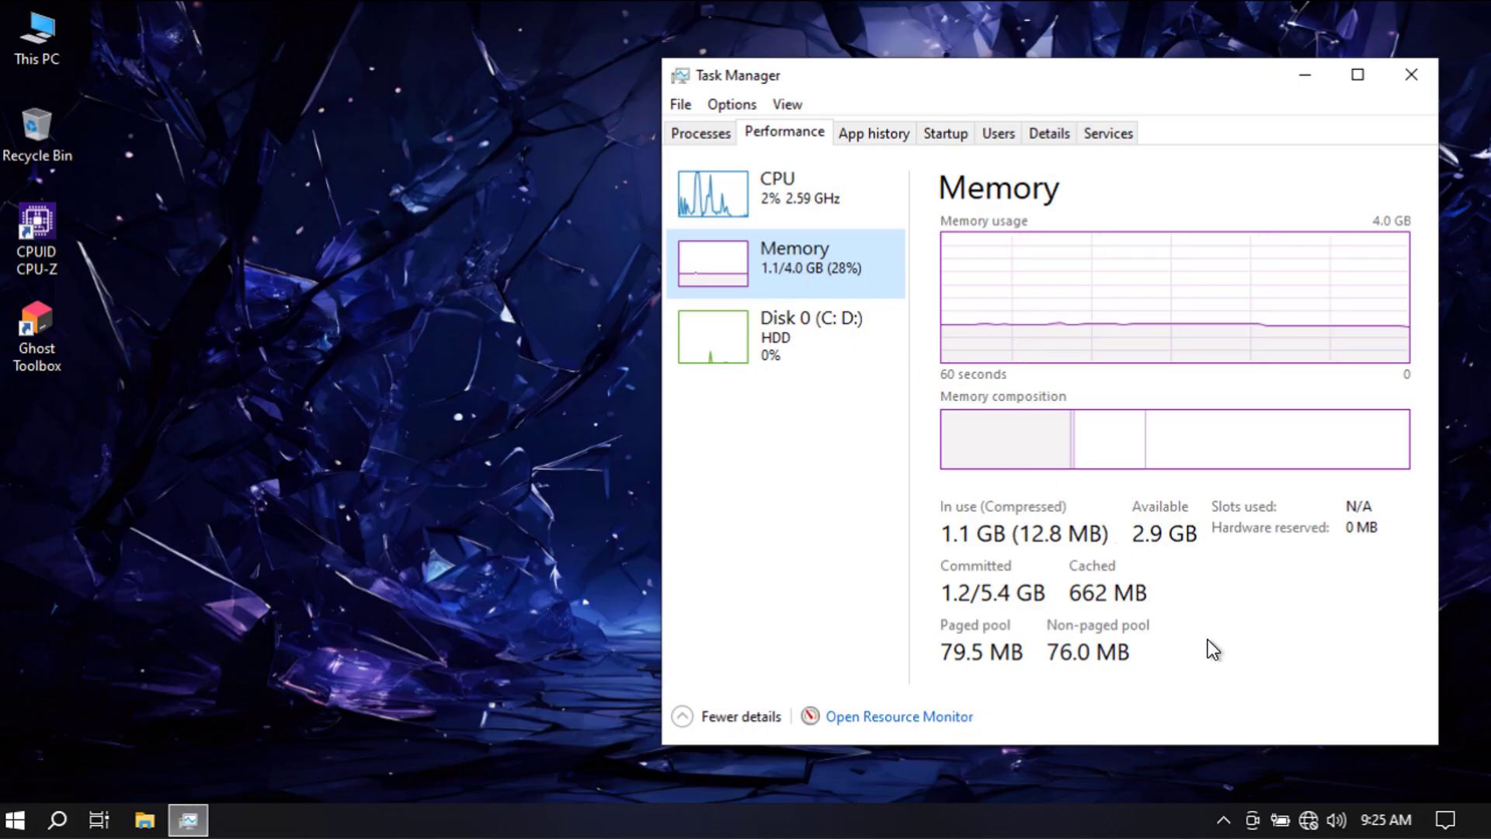
Step: Run Reduce Memory from the desktop's Ghost Mode options
{"action": "right_click", "coordinate": [297, 275]}
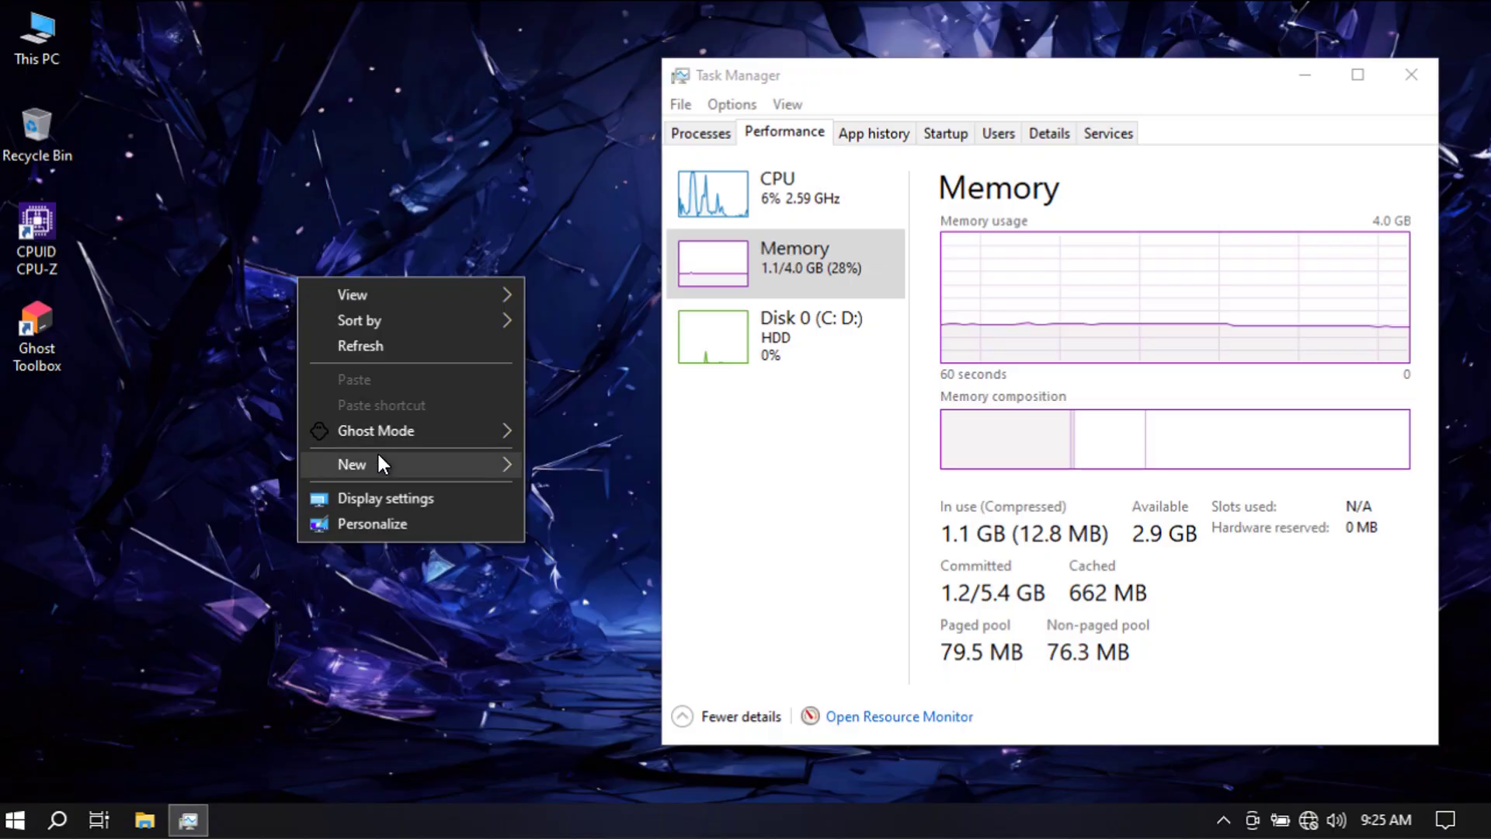
{"action": "mouse_move", "coordinate": [379, 435]}
{"action": "left_click", "coordinate": [623, 492]}
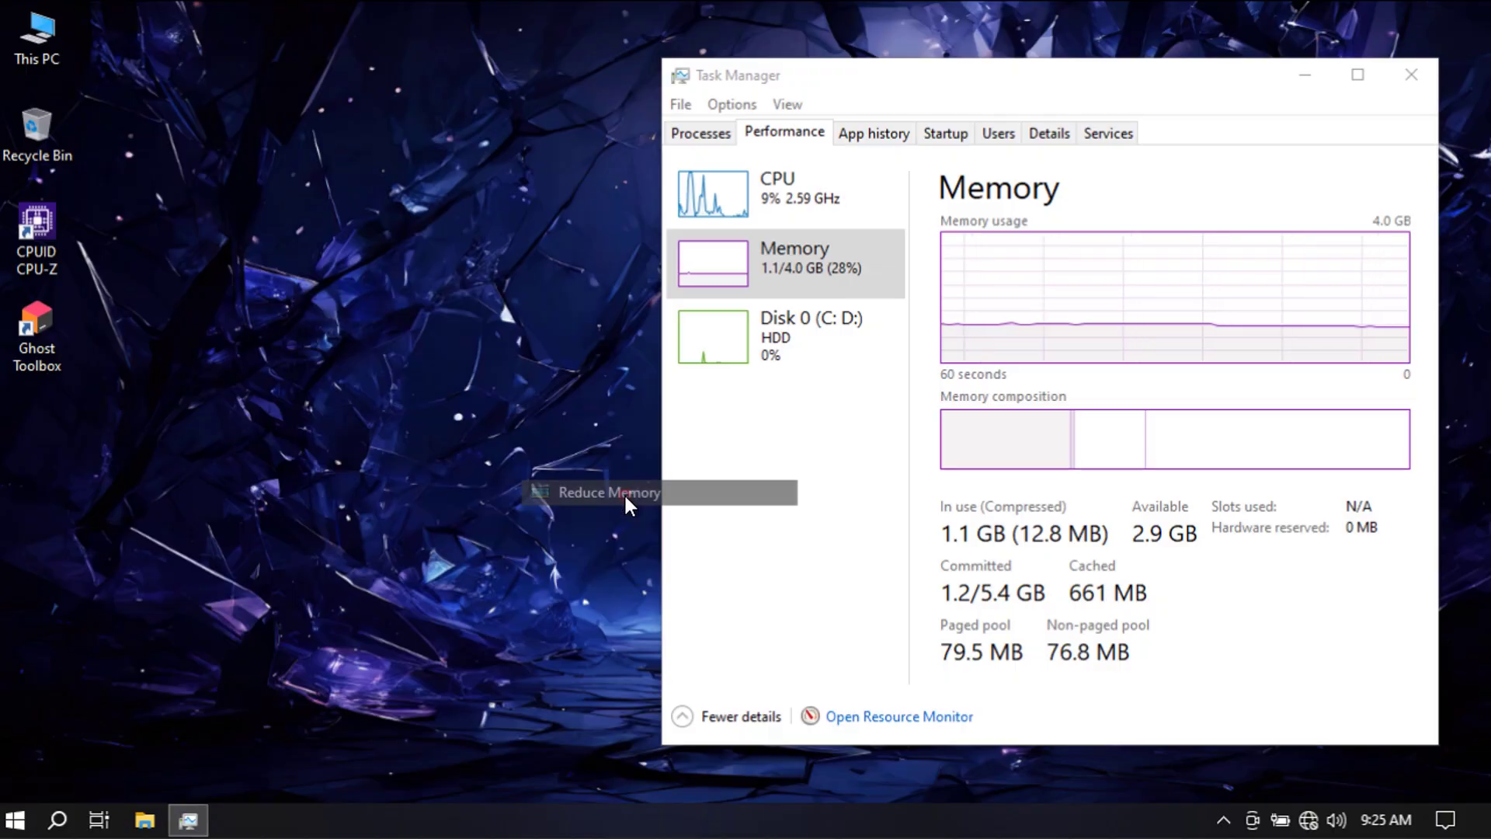